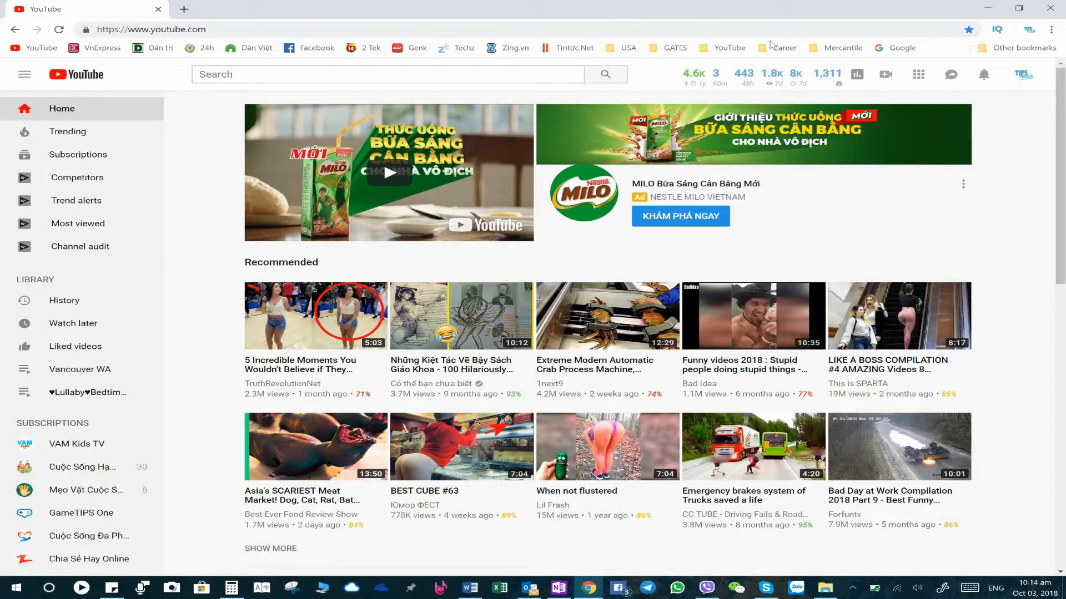
- Open your own channel page from the account menu
{"action": "mouse_move", "coordinate": [731, 78]}
{"action": "left_click", "coordinate": [1025, 78]}
{"action": "left_click", "coordinate": [945, 143]}
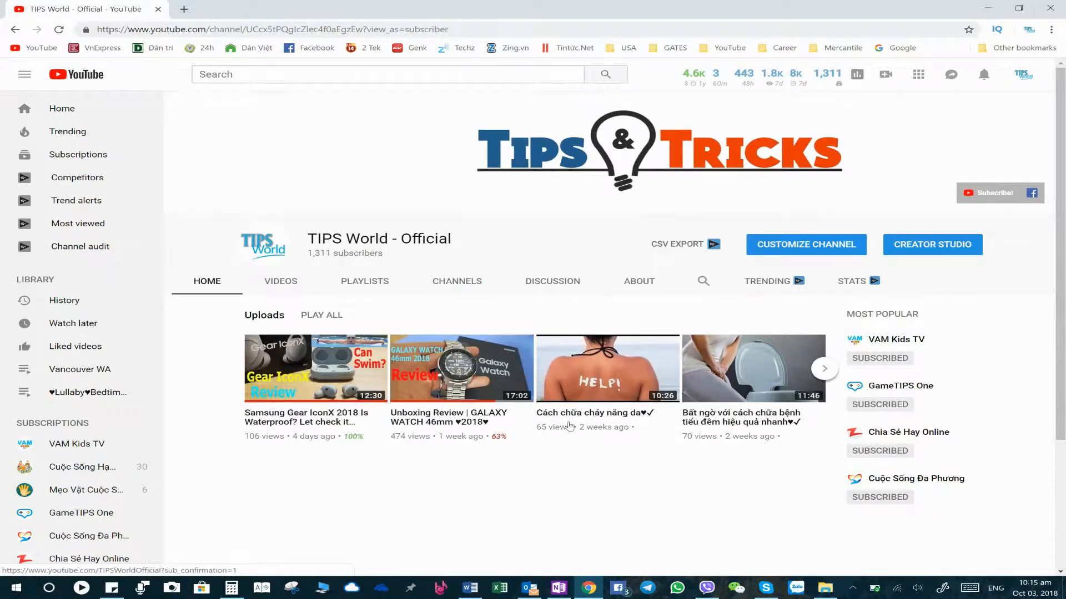
- Open the channel's video list and play the Samsung Gear IconX 2018 video
{"action": "left_click", "coordinate": [280, 281]}
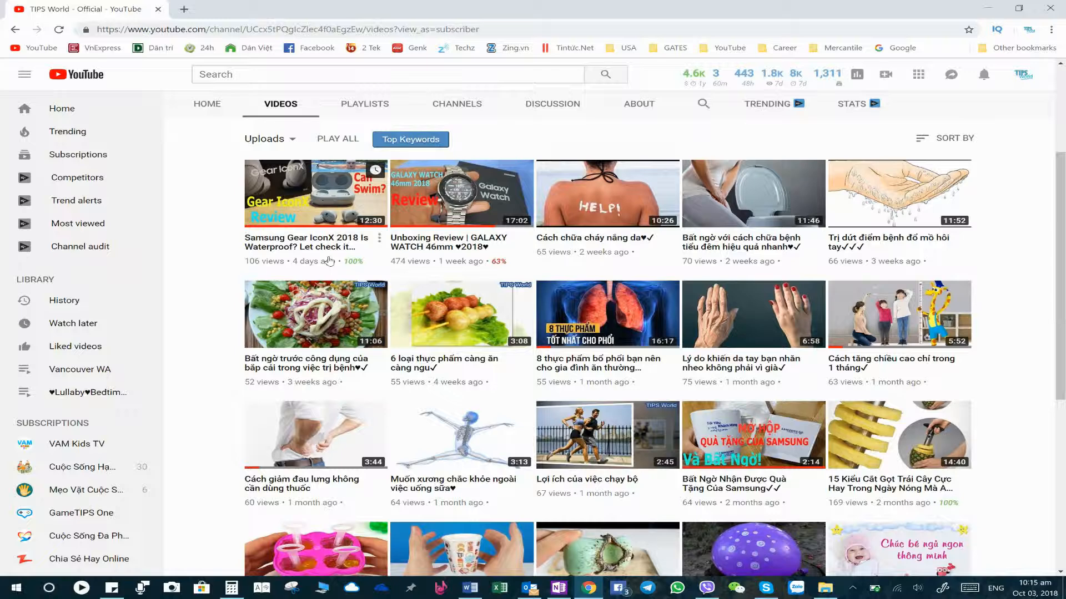
{"action": "mouse_move", "coordinate": [353, 264]}
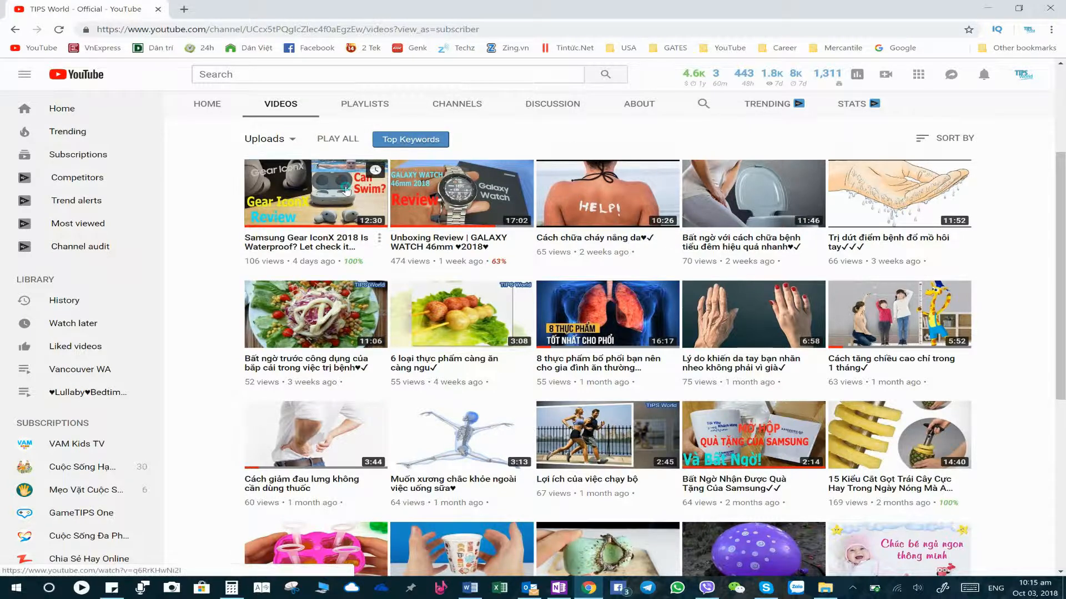
{"action": "left_click", "coordinate": [346, 191]}
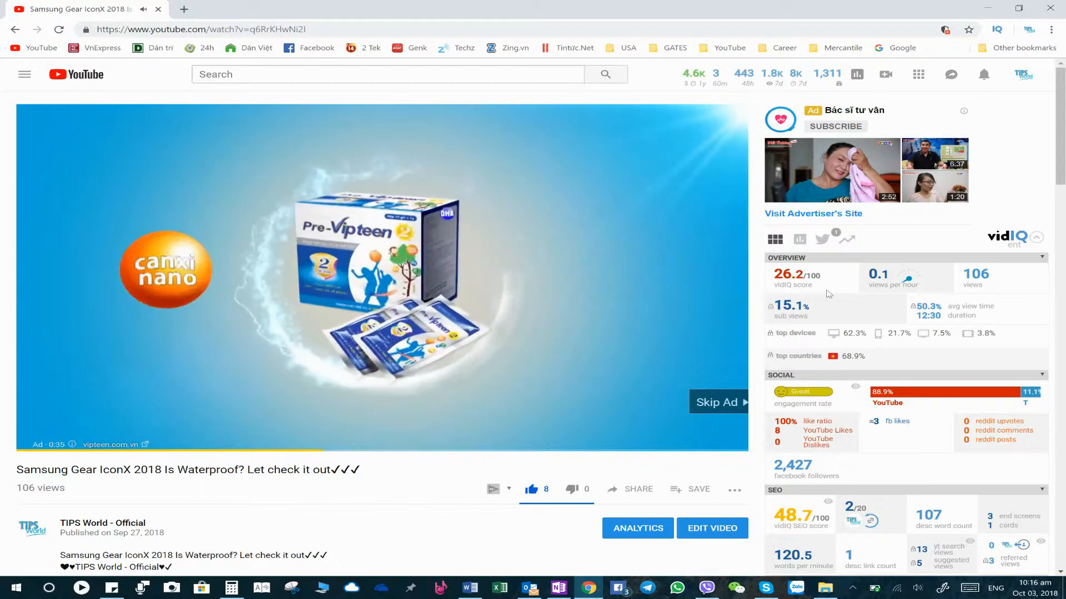
- Expand the vidIQ panel beside the video and examine its overview statistics
{"action": "left_click_drag", "start_coordinate": [1063, 159], "coordinate": [1064, 174]}
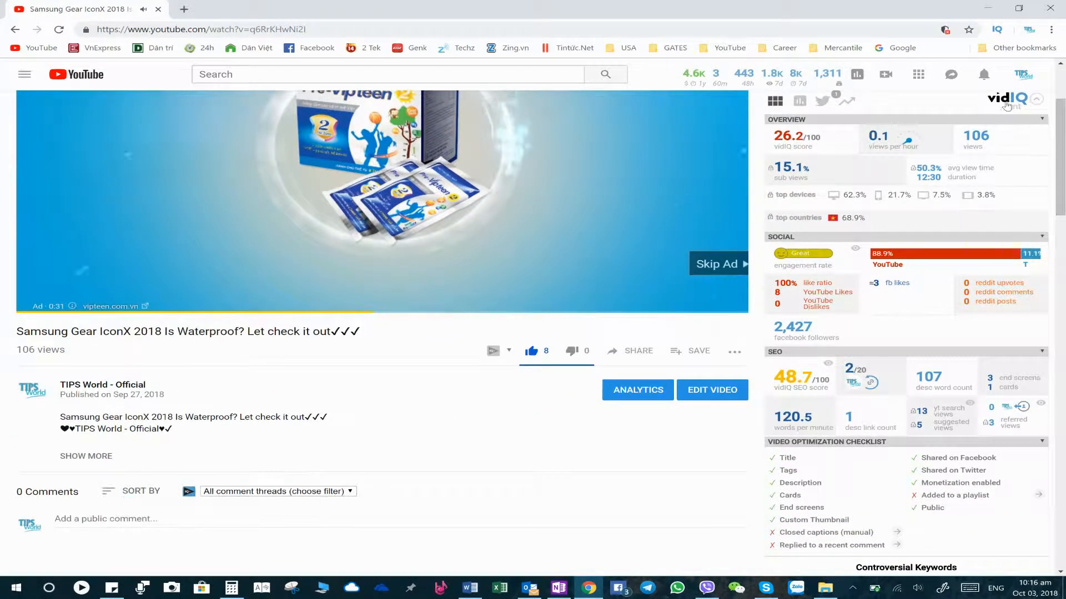
{"action": "left_click", "coordinate": [1036, 100]}
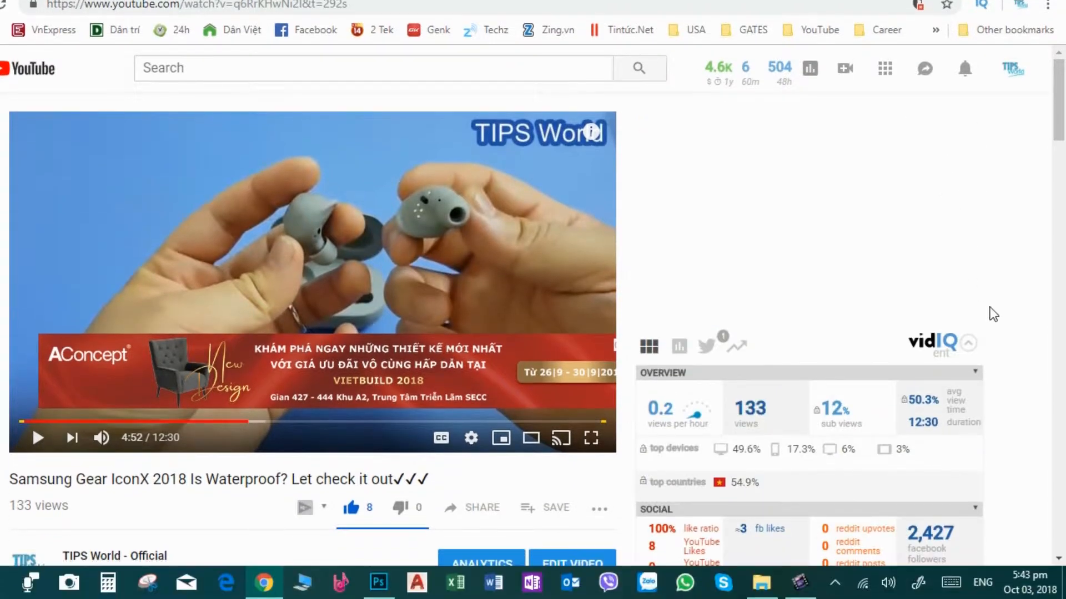
{"action": "scroll", "coordinate": [991, 312], "scroll_direction": "down", "scroll_amount": 4}
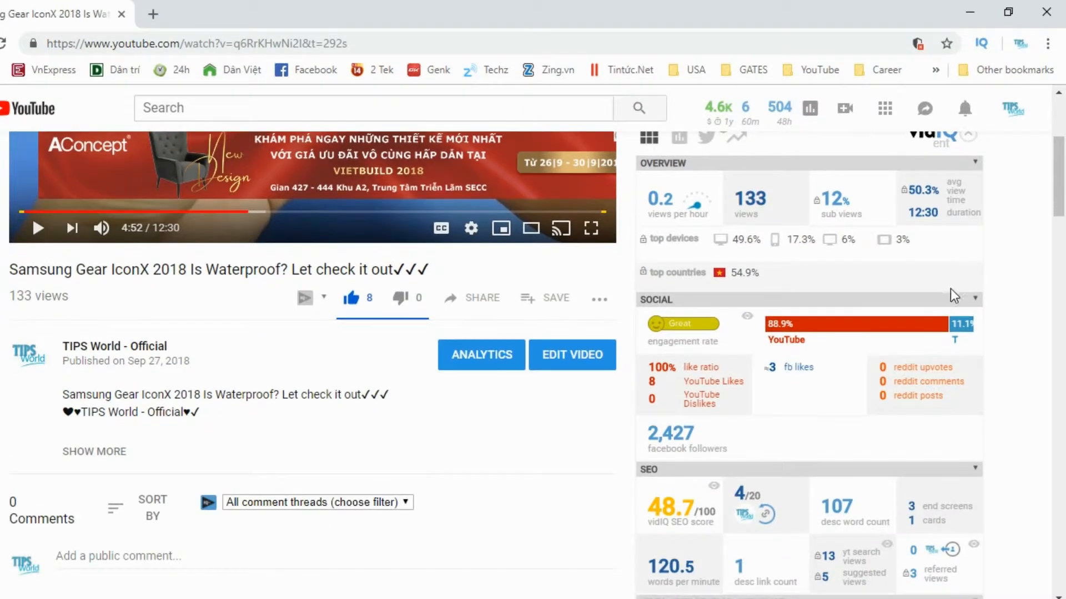
{"action": "scroll", "coordinate": [748, 301], "scroll_direction": "down", "scroll_amount": 2}
{"action": "scroll", "coordinate": [735, 285], "scroll_direction": "up", "scroll_amount": 2}
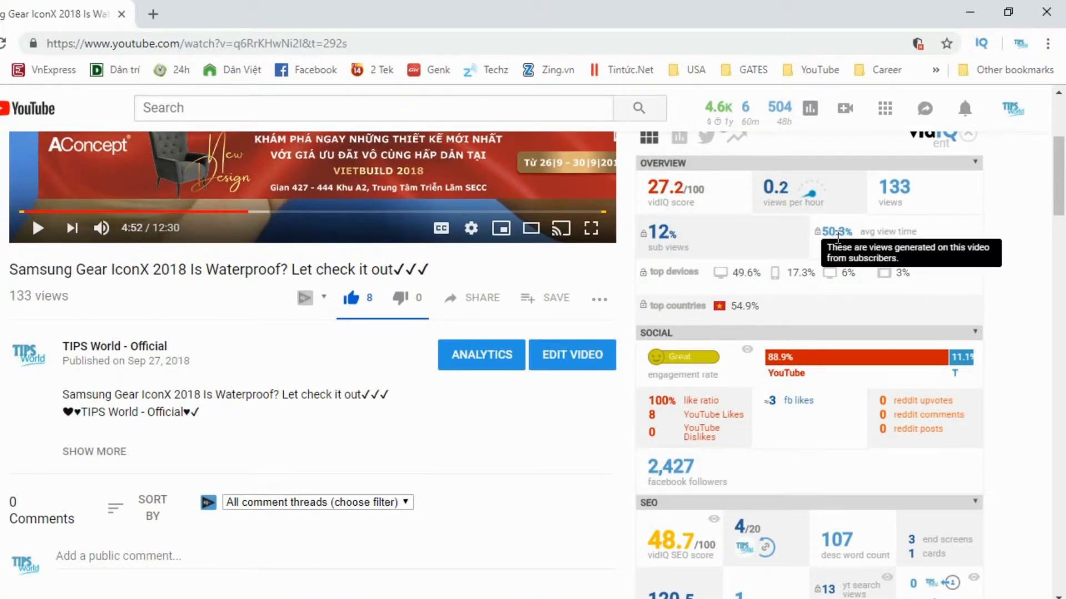
{"action": "scroll", "coordinate": [931, 157], "scroll_direction": "up", "scroll_amount": 2}
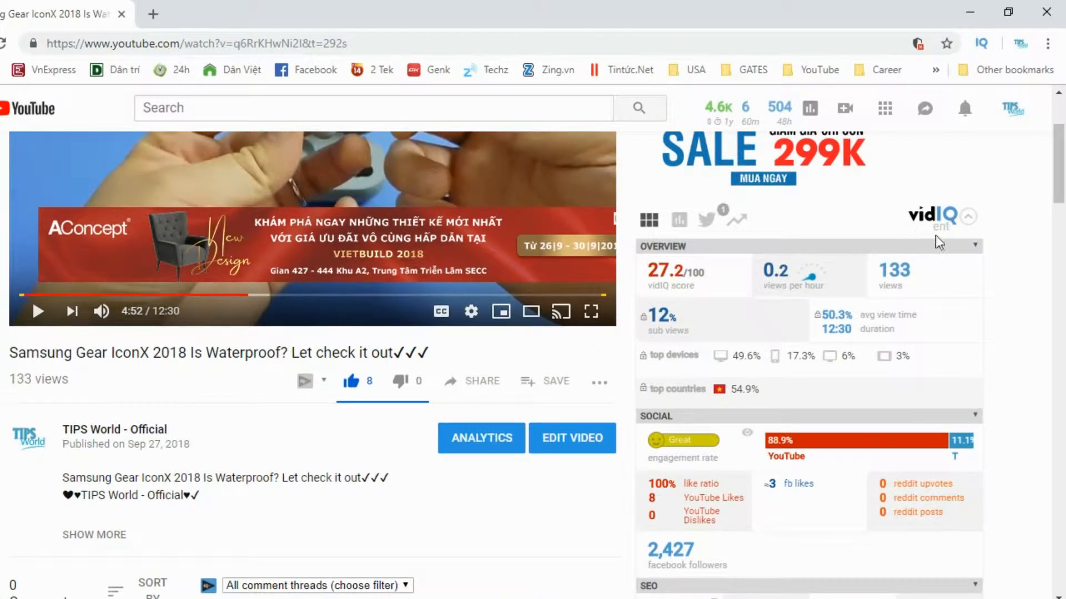
{"action": "scroll", "coordinate": [946, 235], "scroll_direction": "down", "scroll_amount": 1}
{"action": "scroll", "coordinate": [944, 235], "scroll_direction": "up", "scroll_amount": 2}
{"action": "scroll", "coordinate": [944, 234], "scroll_direction": "down", "scroll_amount": 4}
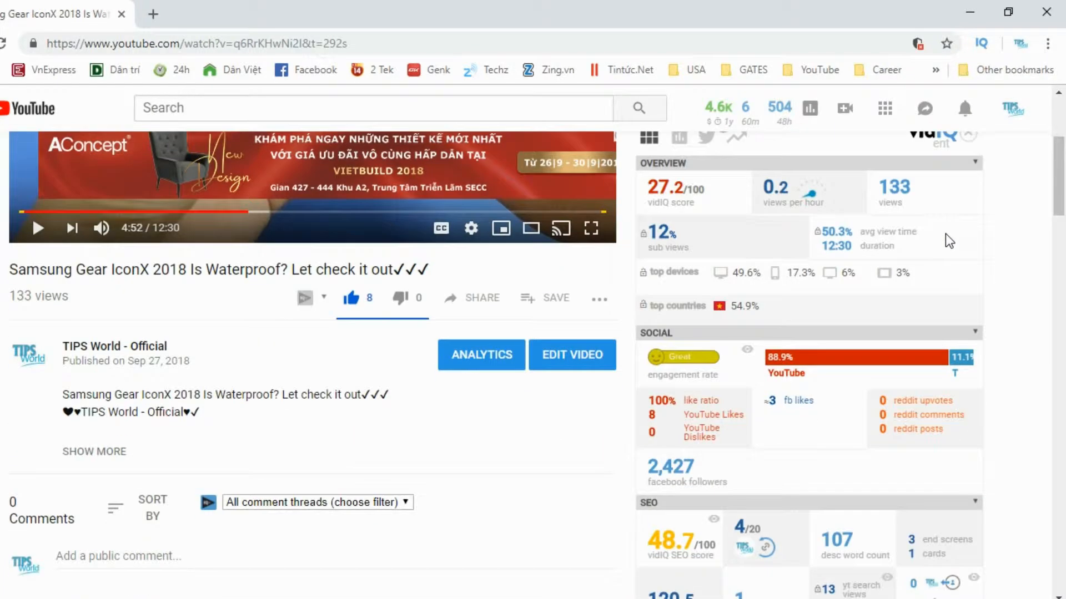
{"action": "scroll", "coordinate": [945, 235], "scroll_direction": "down", "scroll_amount": 2}
- Open the breakdown of search terms behind the video's YouTube search views, then close it
{"action": "left_click", "coordinate": [850, 422]}
{"action": "scroll", "coordinate": [808, 361], "scroll_direction": "down", "scroll_amount": 4}
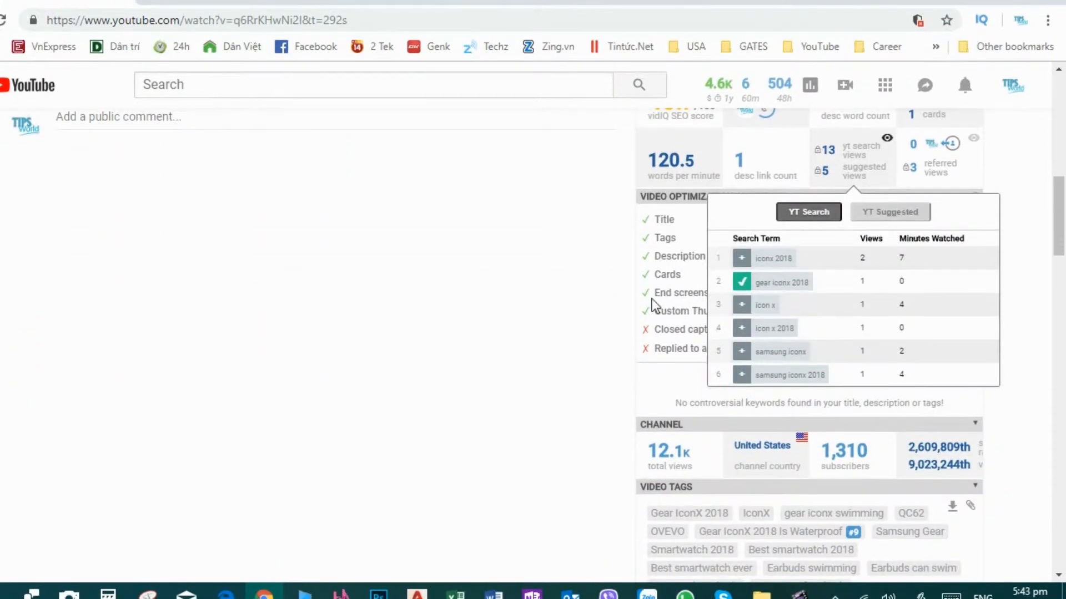
{"action": "left_click", "coordinate": [652, 299]}
{"action": "scroll", "coordinate": [656, 290], "scroll_direction": "up", "scroll_amount": 2}
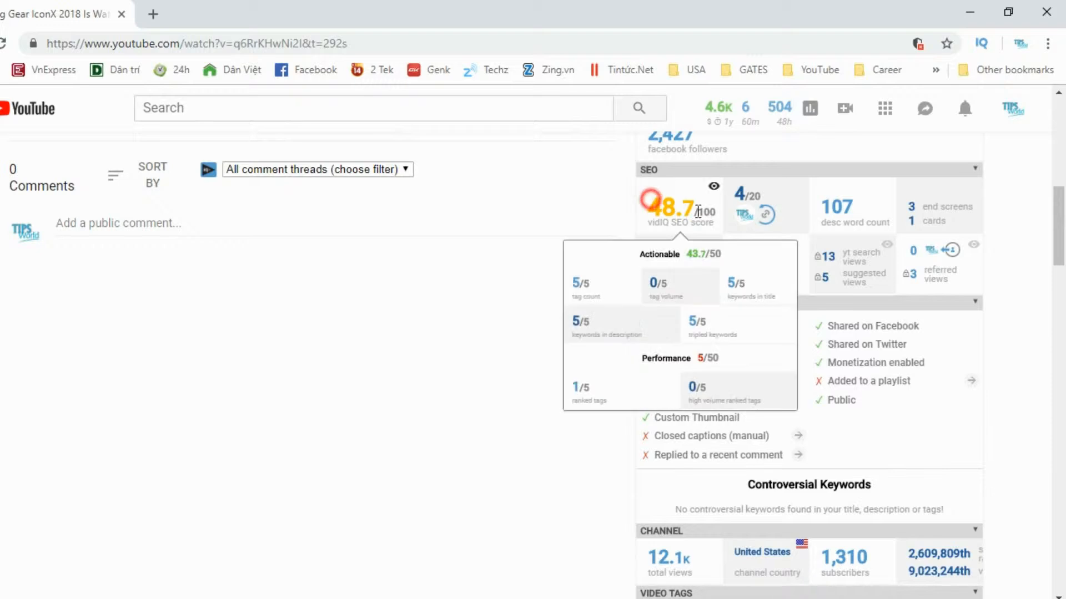
- Open the vidIQ SEO score breakdown, then review the optimization checklist and video tags
{"action": "left_click", "coordinate": [601, 203]}
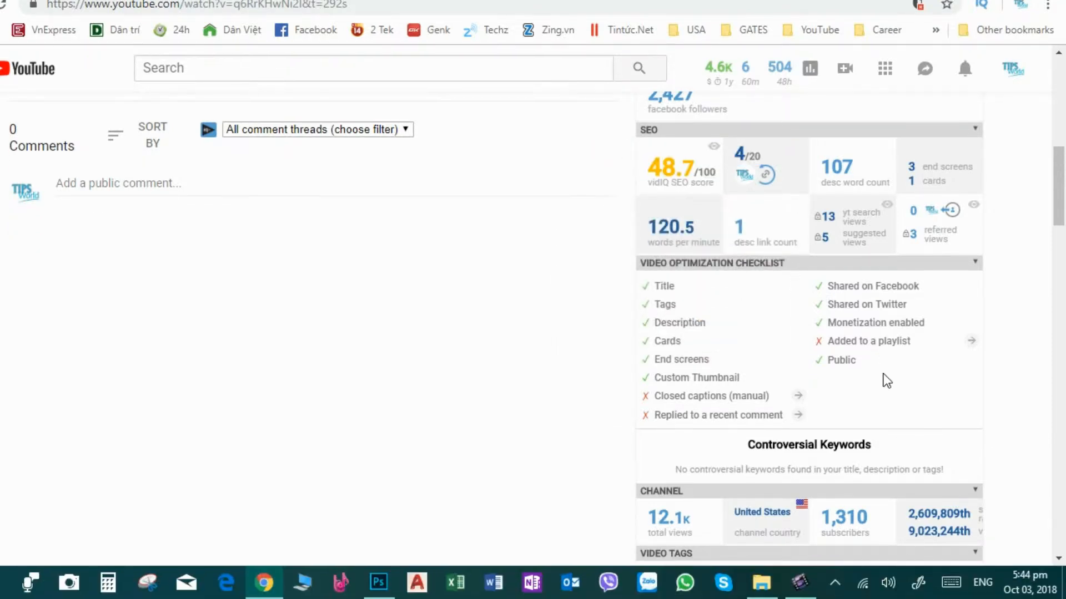
{"action": "scroll", "coordinate": [873, 423], "scroll_direction": "down", "scroll_amount": 3}
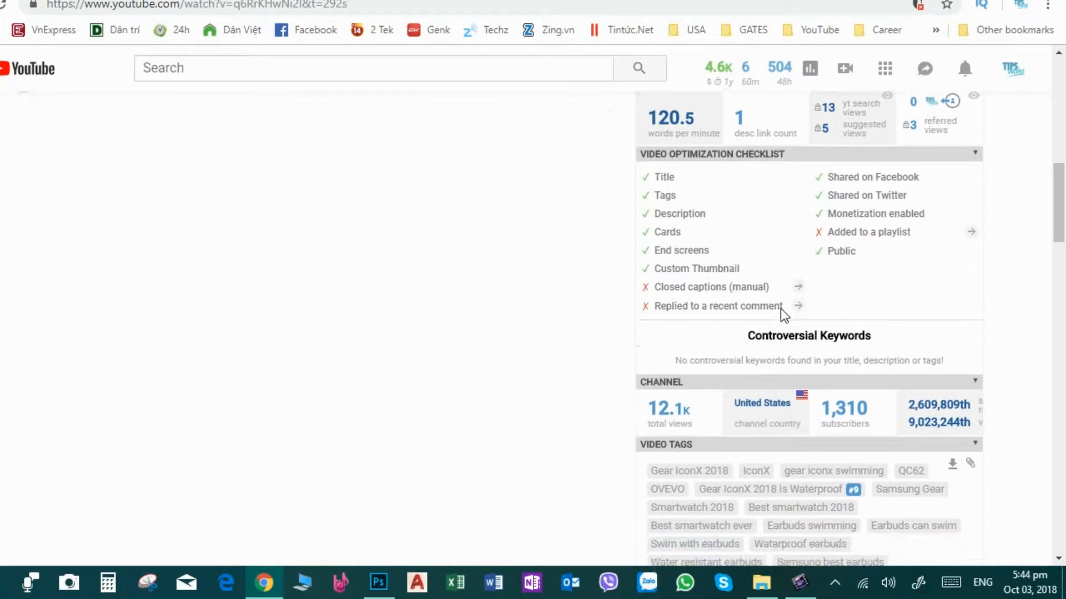
{"action": "scroll", "coordinate": [781, 330], "scroll_direction": "down", "scroll_amount": 2}
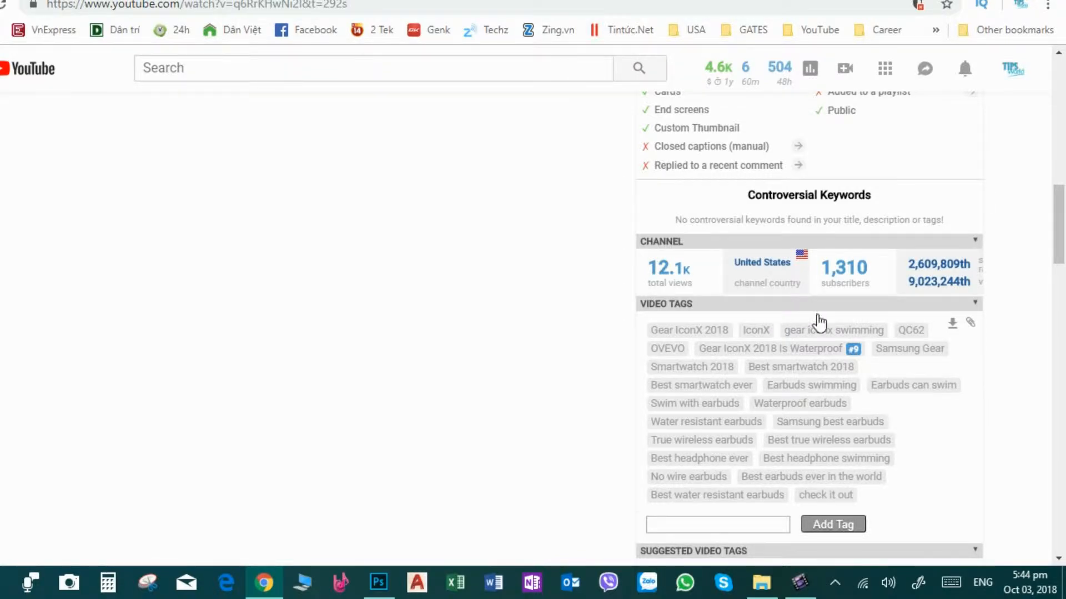
{"action": "scroll", "coordinate": [818, 322], "scroll_direction": "up", "scroll_amount": 15}
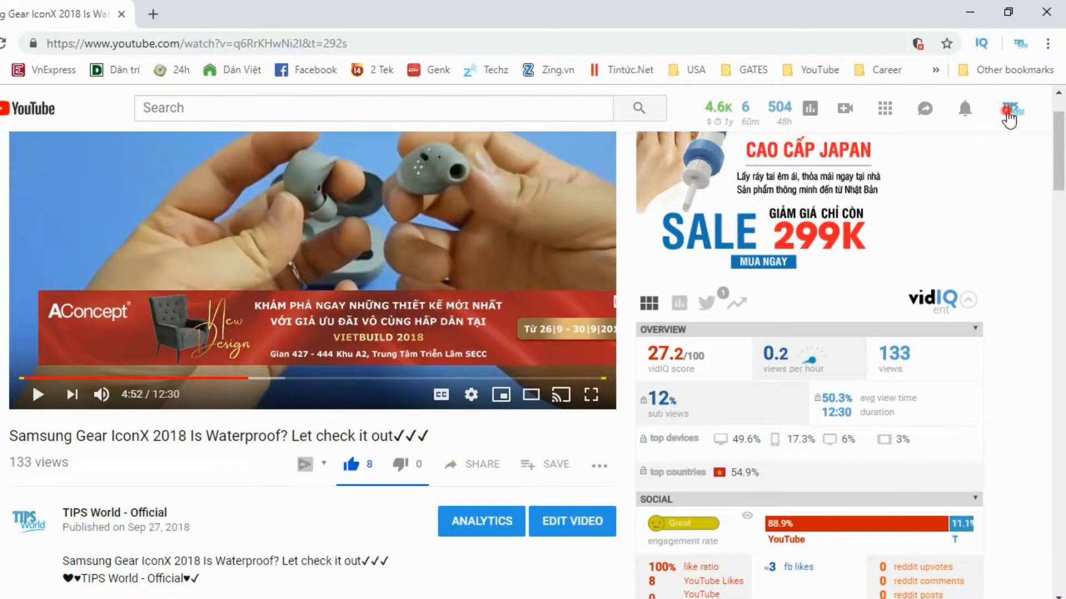
- Open the video's edit page
{"action": "left_click", "coordinate": [1012, 69]}
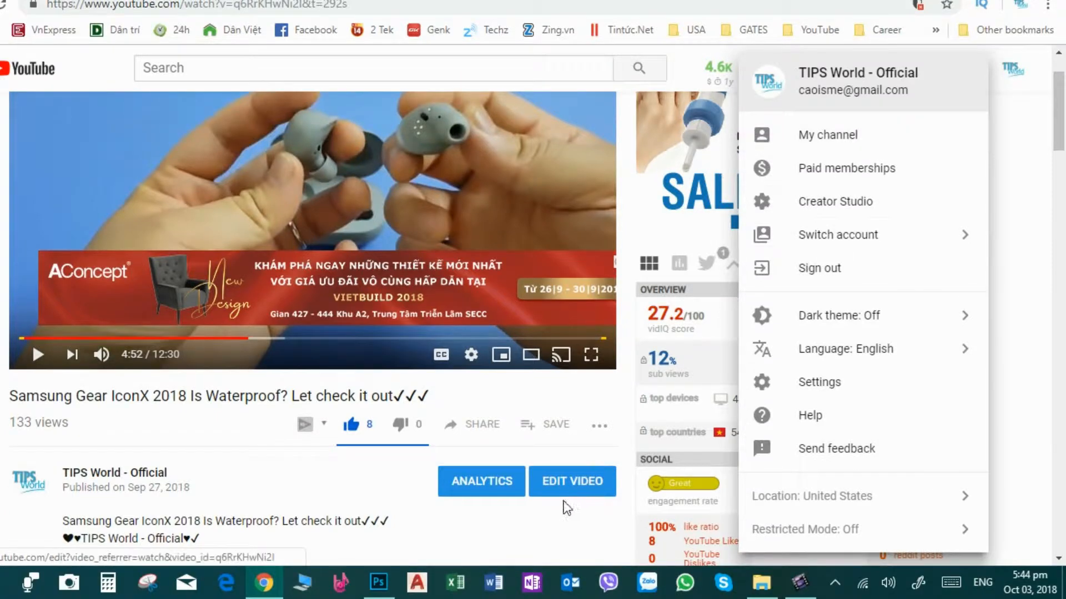
{"action": "left_click", "coordinate": [578, 519]}
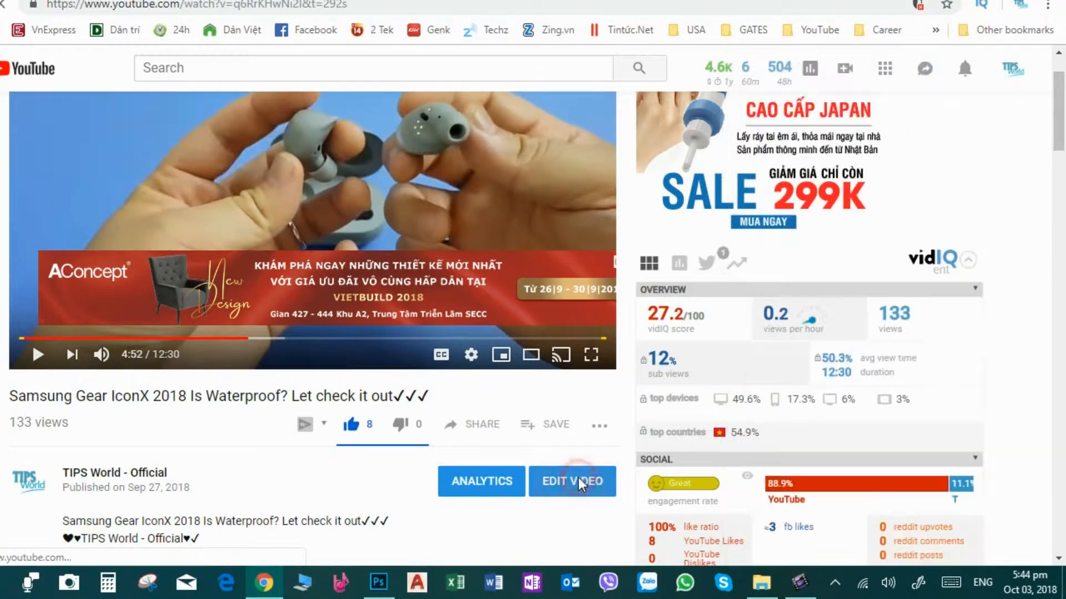
{"action": "left_click", "coordinate": [491, 534]}
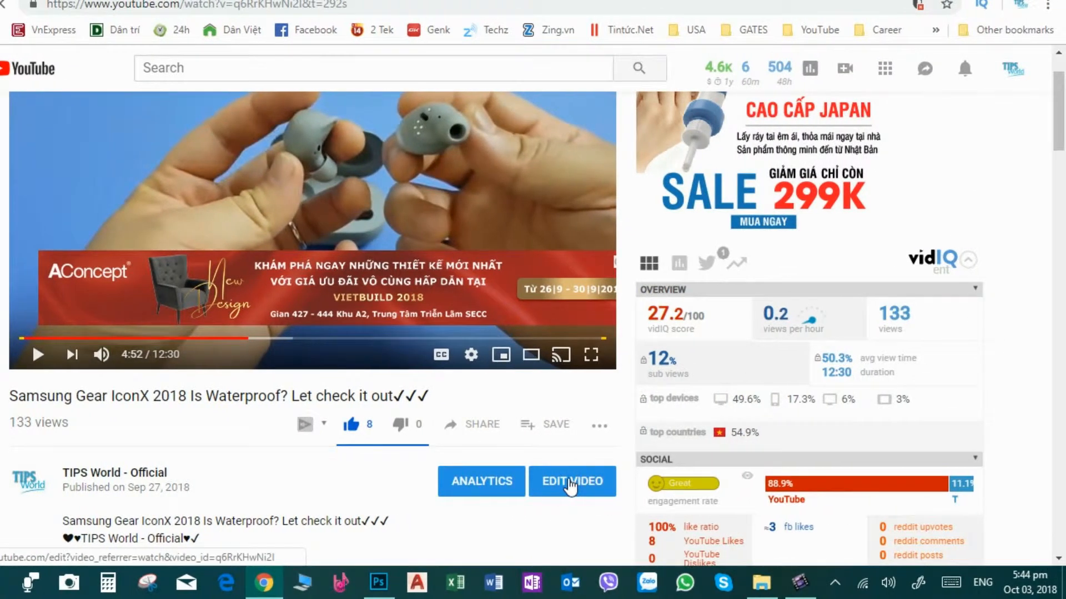
{"action": "left_click", "coordinate": [611, 483]}
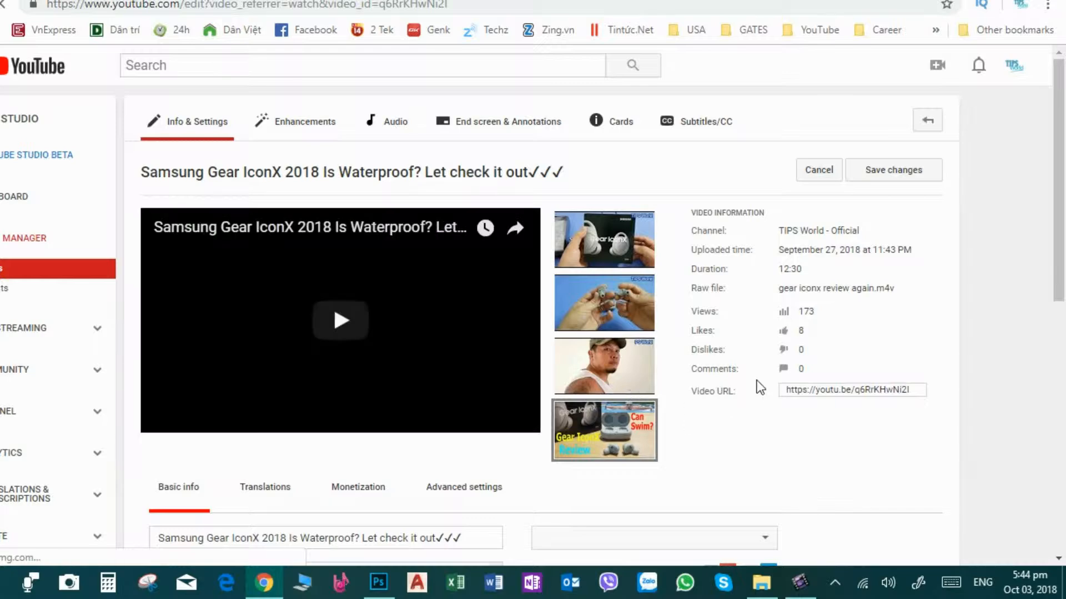
- Scroll through the edit page to review the title, description, tags and vidIQ SEO score and checklist
{"action": "scroll", "coordinate": [805, 359], "scroll_direction": "down", "scroll_amount": 6}
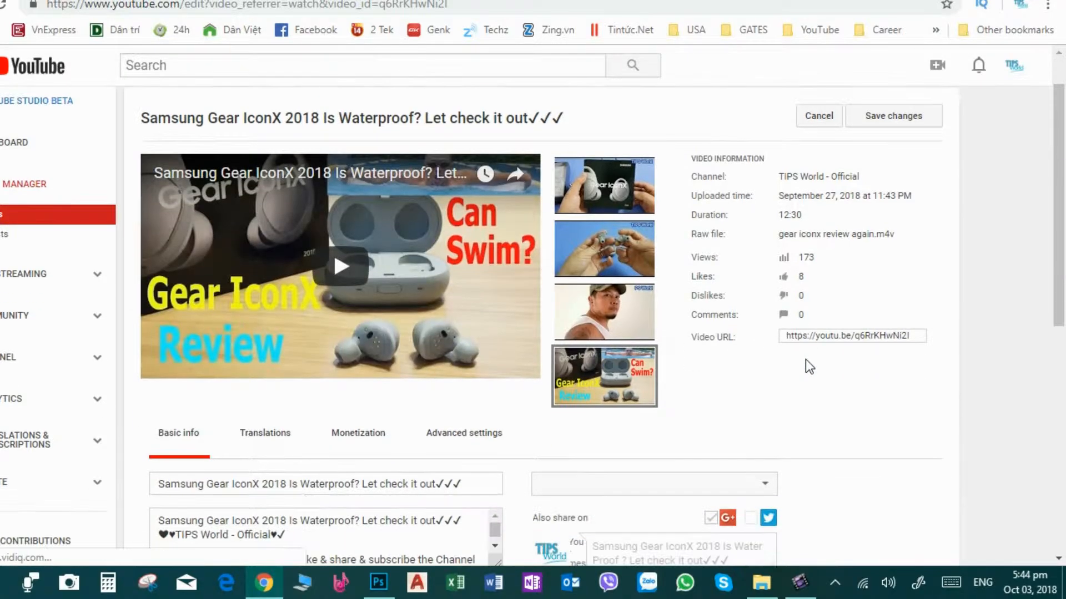
{"action": "scroll", "coordinate": [803, 337], "scroll_direction": "down", "scroll_amount": 8}
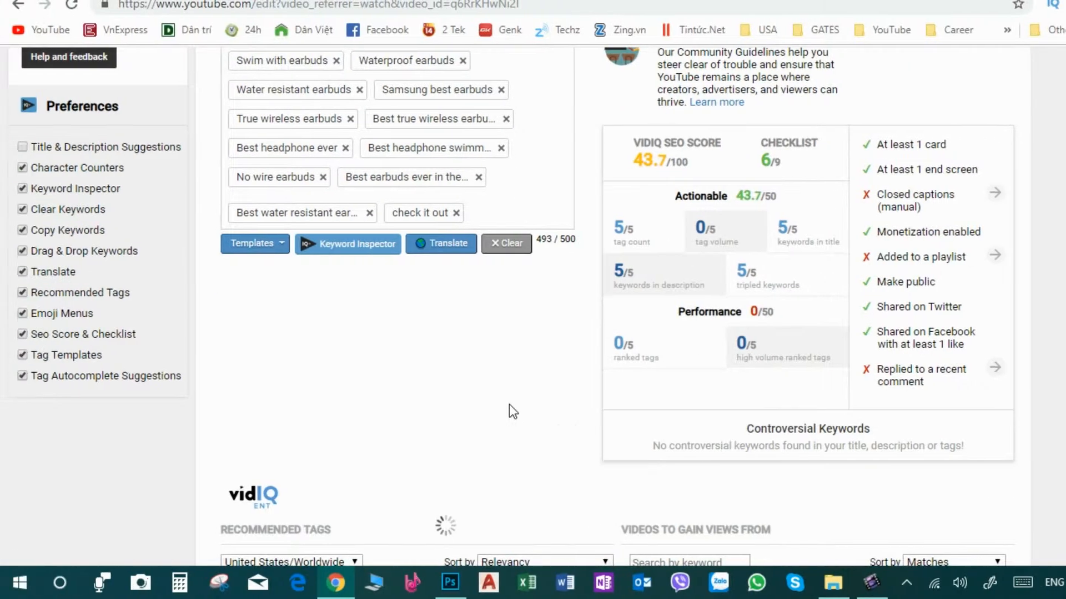
{"action": "scroll", "coordinate": [437, 444], "scroll_direction": "down", "scroll_amount": 2}
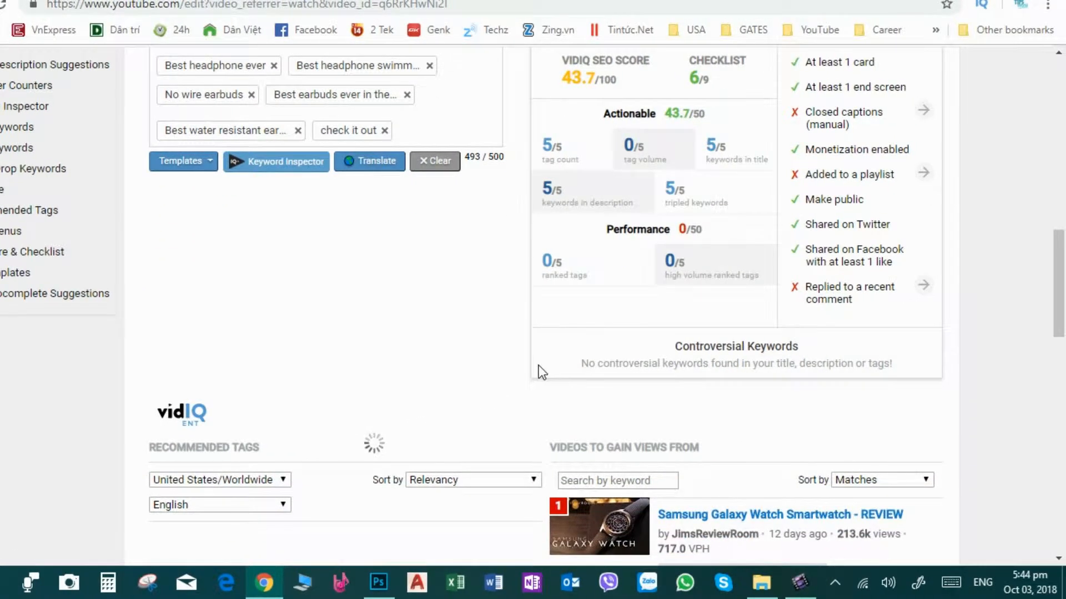
{"action": "scroll", "coordinate": [533, 377], "scroll_direction": "up", "scroll_amount": 3}
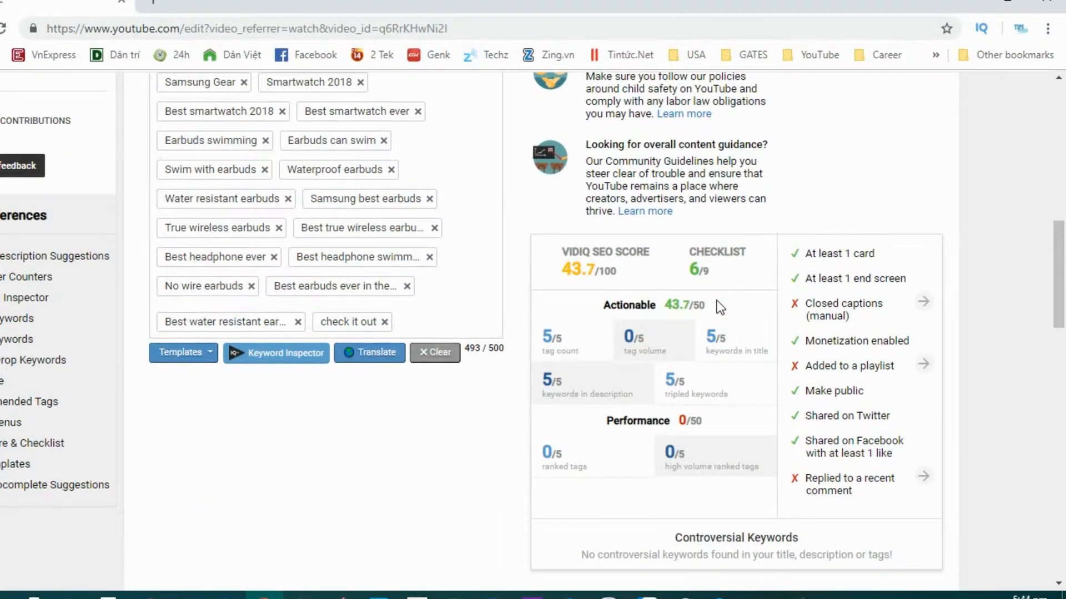
{"action": "scroll", "coordinate": [717, 301], "scroll_direction": "up", "scroll_amount": 8}
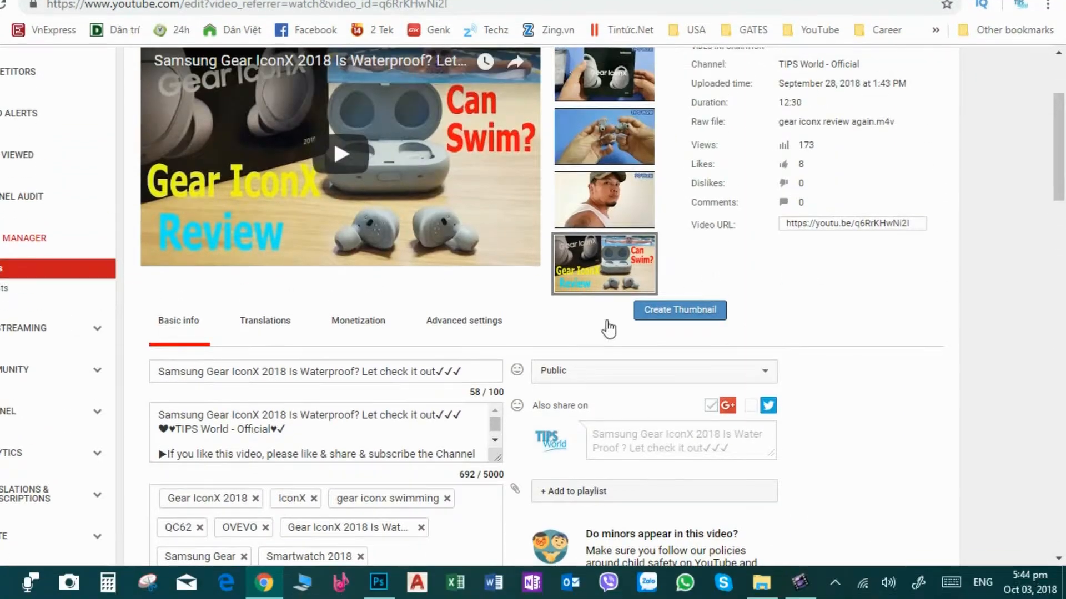
{"action": "scroll", "coordinate": [505, 312], "scroll_direction": "up", "scroll_amount": 3}
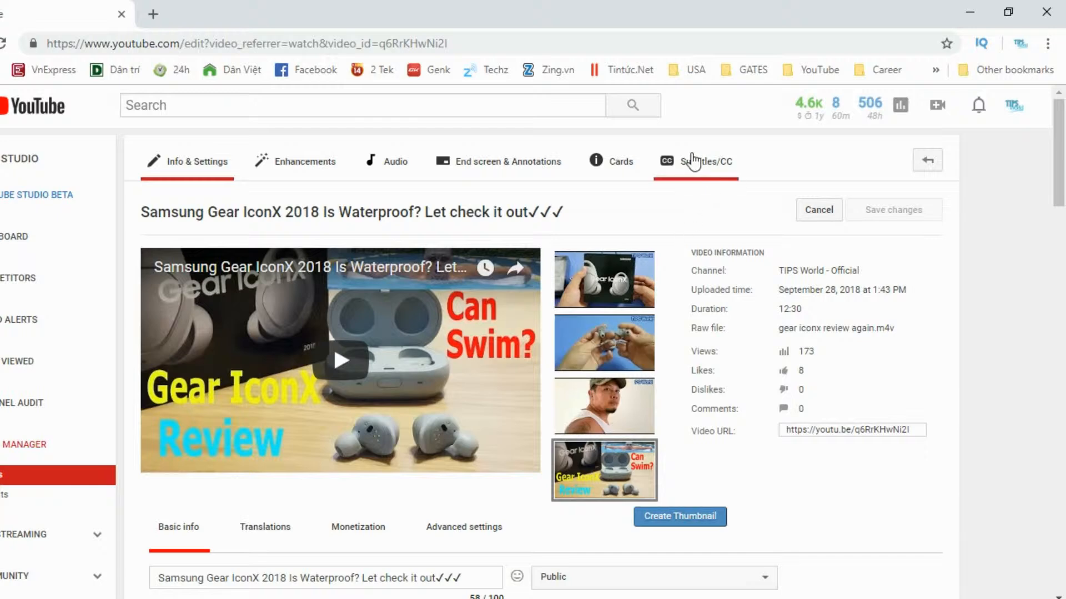
{"action": "scroll", "coordinate": [815, 305], "scroll_direction": "down", "scroll_amount": 3}
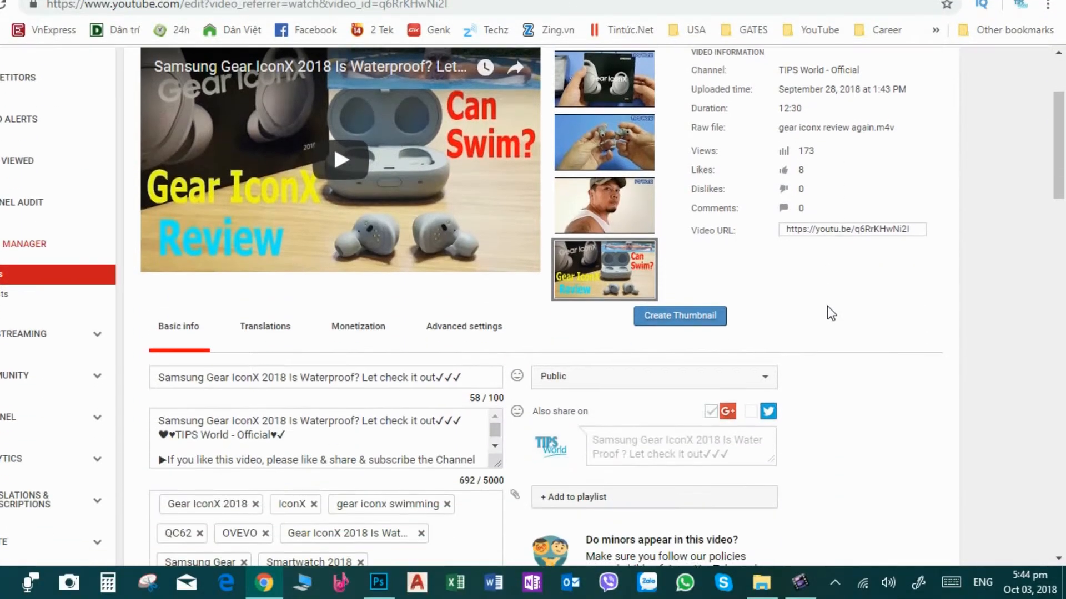
{"action": "scroll", "coordinate": [831, 314], "scroll_direction": "down", "scroll_amount": 2}
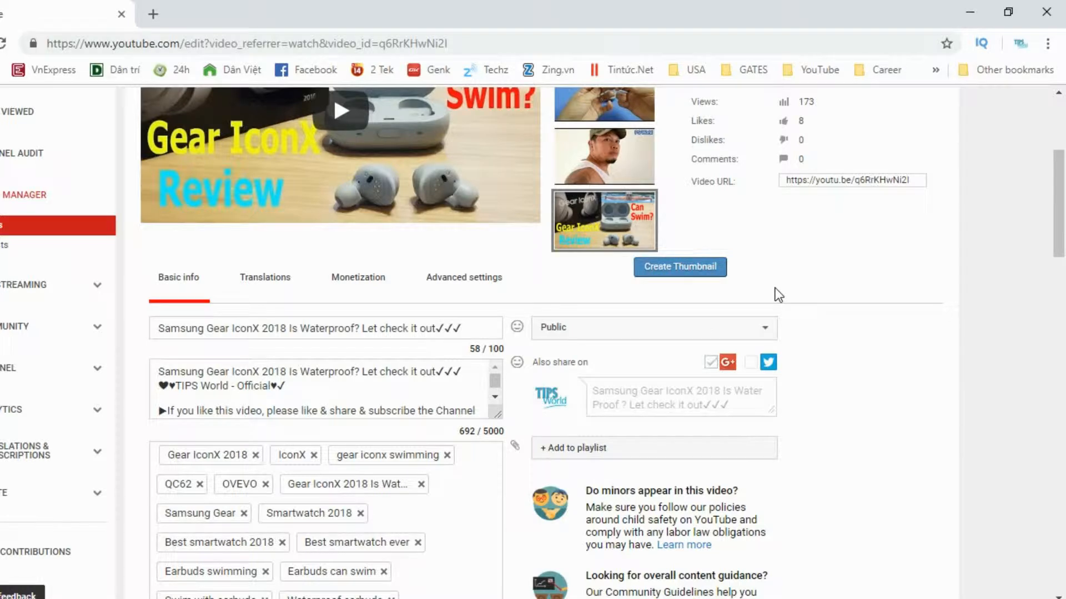
{"action": "scroll", "coordinate": [779, 295], "scroll_direction": "down", "scroll_amount": 2}
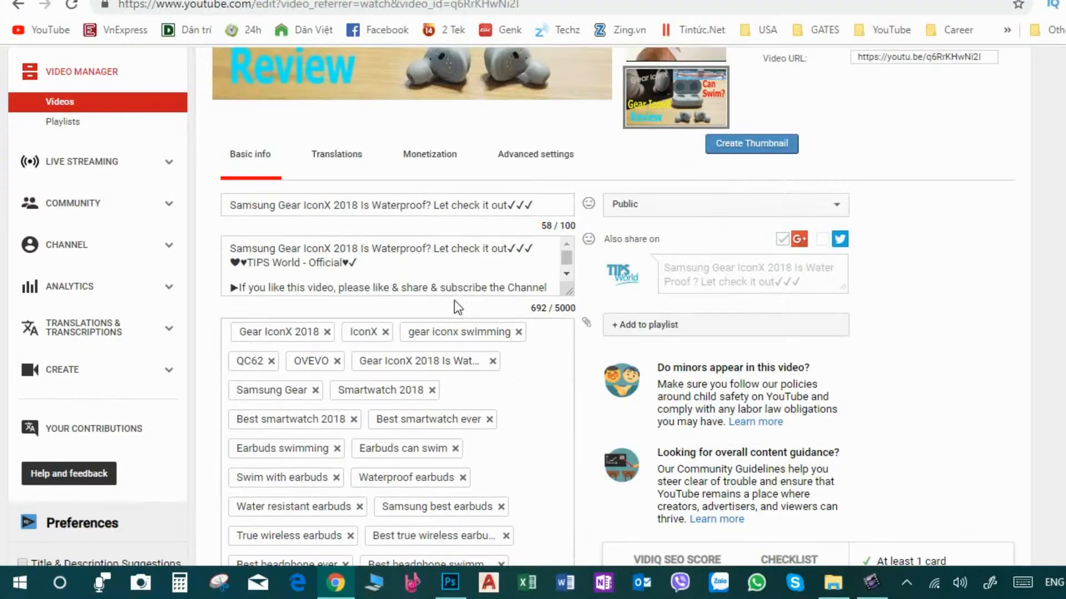
- Open the vidIQ tag Templates list below the video's tags and close it again
{"action": "left_click", "coordinate": [436, 250]}
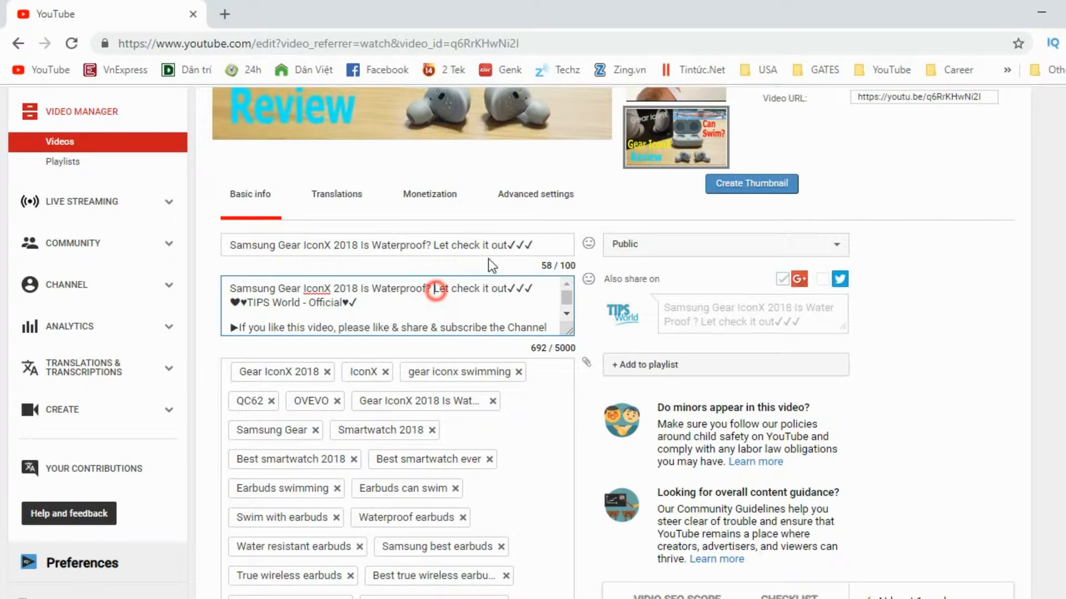
{"action": "left_click", "coordinate": [802, 113]}
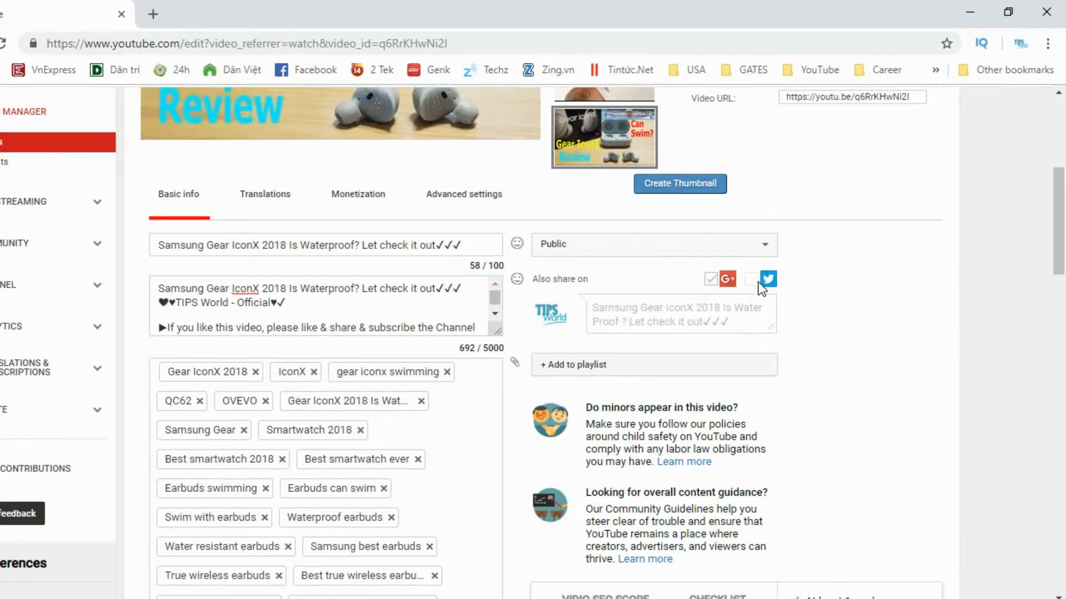
{"action": "scroll", "coordinate": [494, 348], "scroll_direction": "down", "scroll_amount": 6}
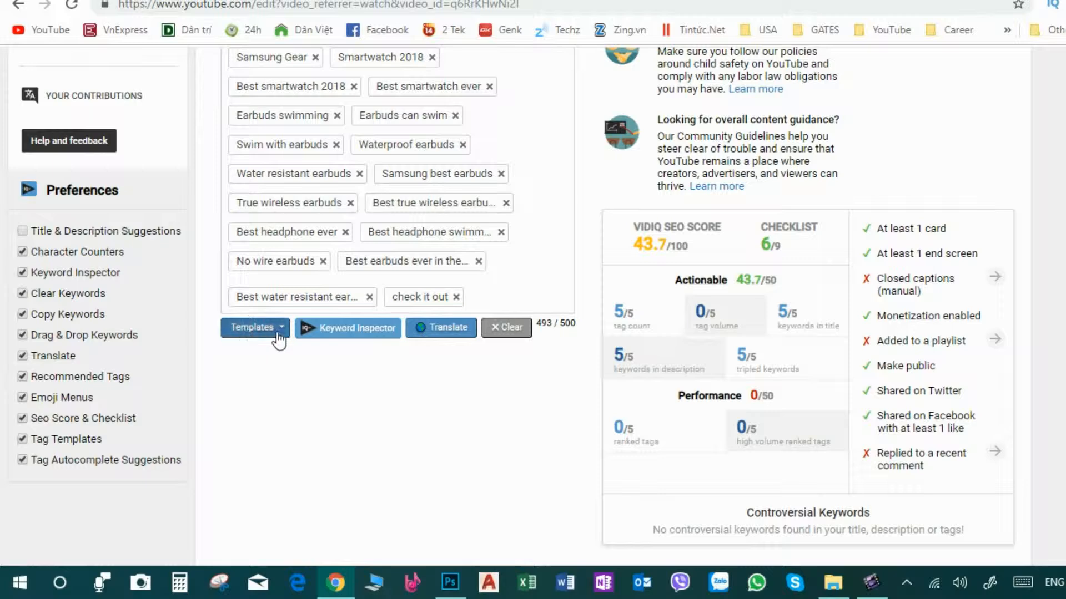
{"action": "left_click", "coordinate": [279, 330]}
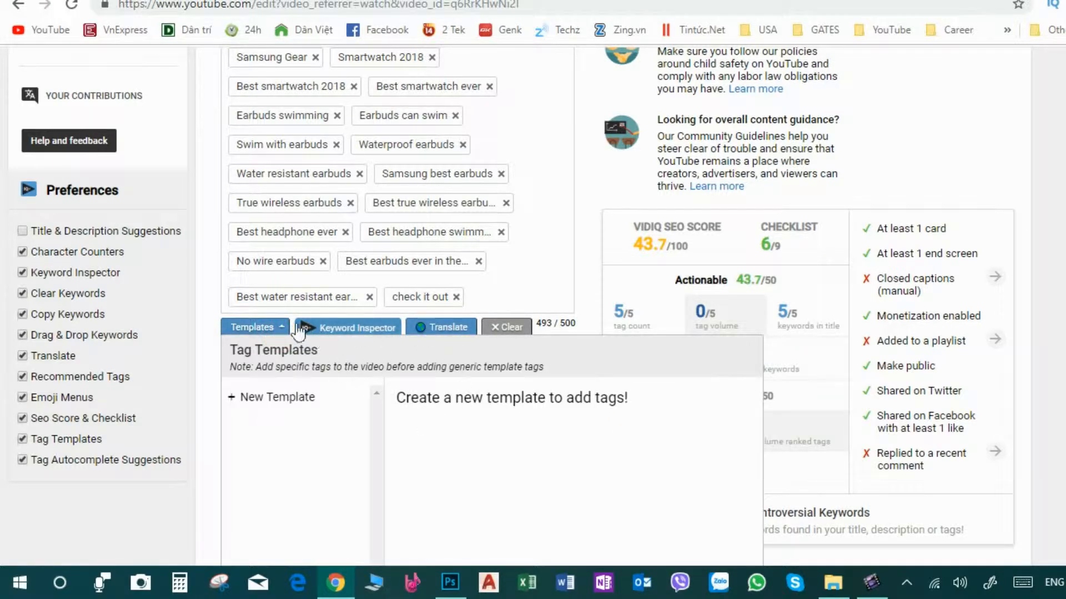
{"action": "left_click", "coordinate": [281, 327]}
- Expand the vidIQ panel beside the playing video
{"action": "scroll", "coordinate": [428, 361], "scroll_direction": "down", "scroll_amount": 5}
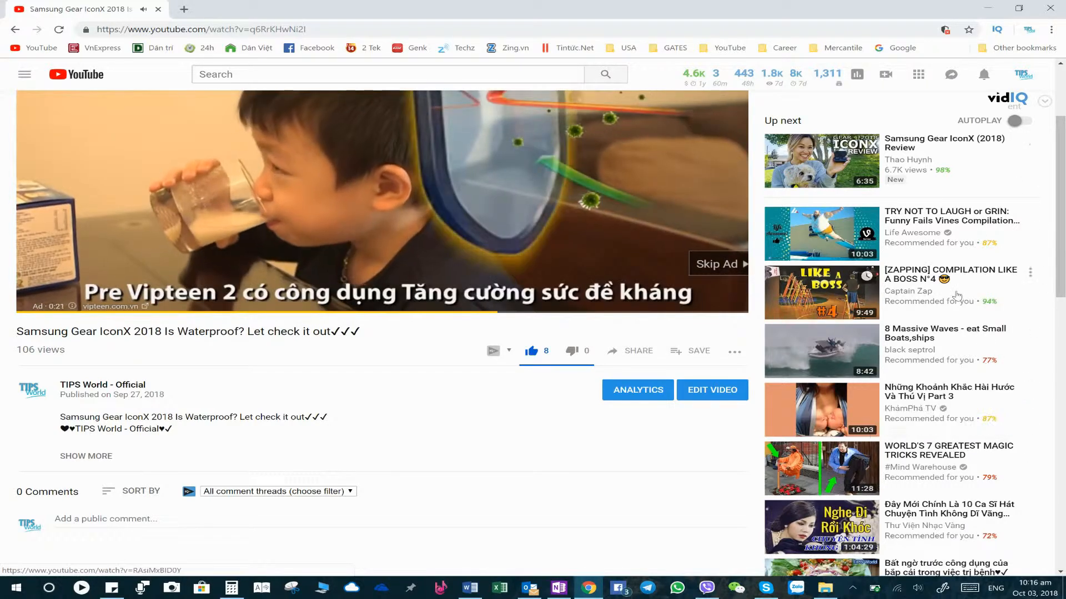
{"action": "left_click", "coordinate": [1046, 104]}
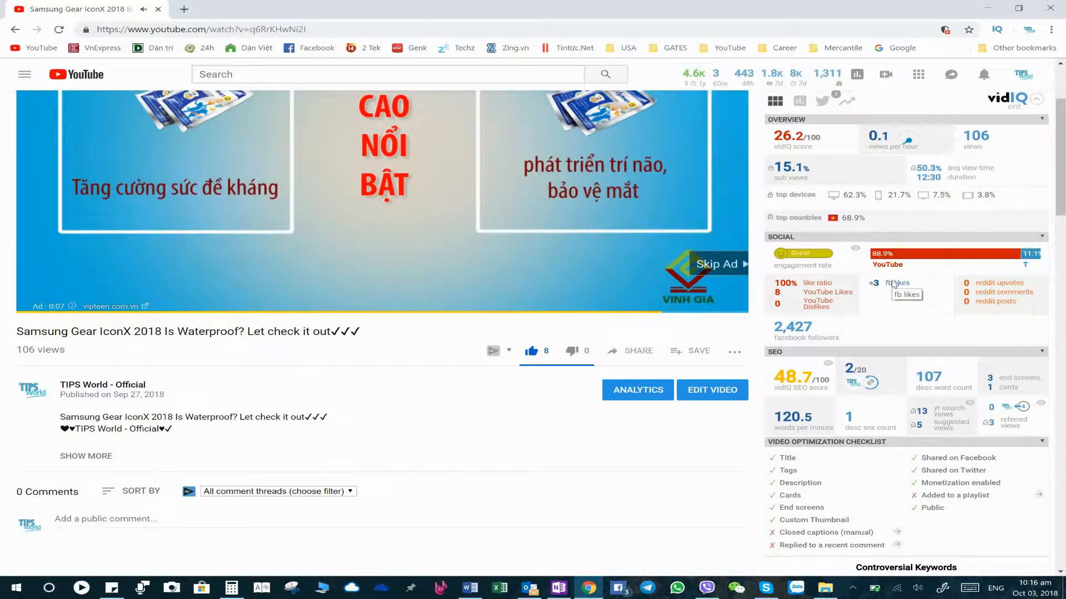
- Scroll through the vidIQ panel to review the optimization checklist, channel statistics and video tags, then return to the top
{"action": "mouse_move", "coordinate": [784, 367]}
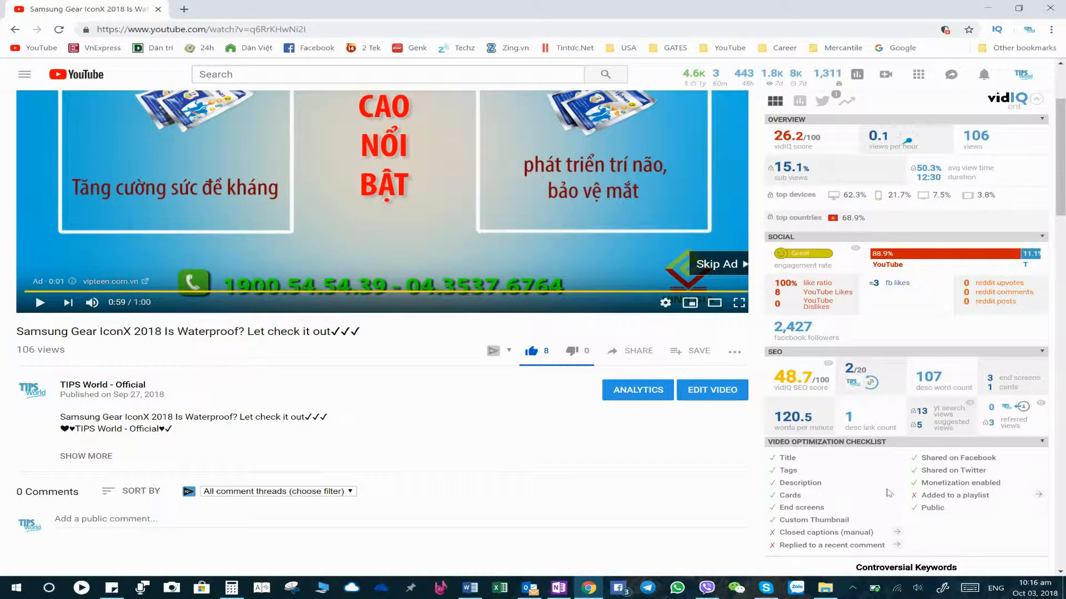
{"action": "scroll", "coordinate": [816, 306], "scroll_direction": "down", "scroll_amount": 3}
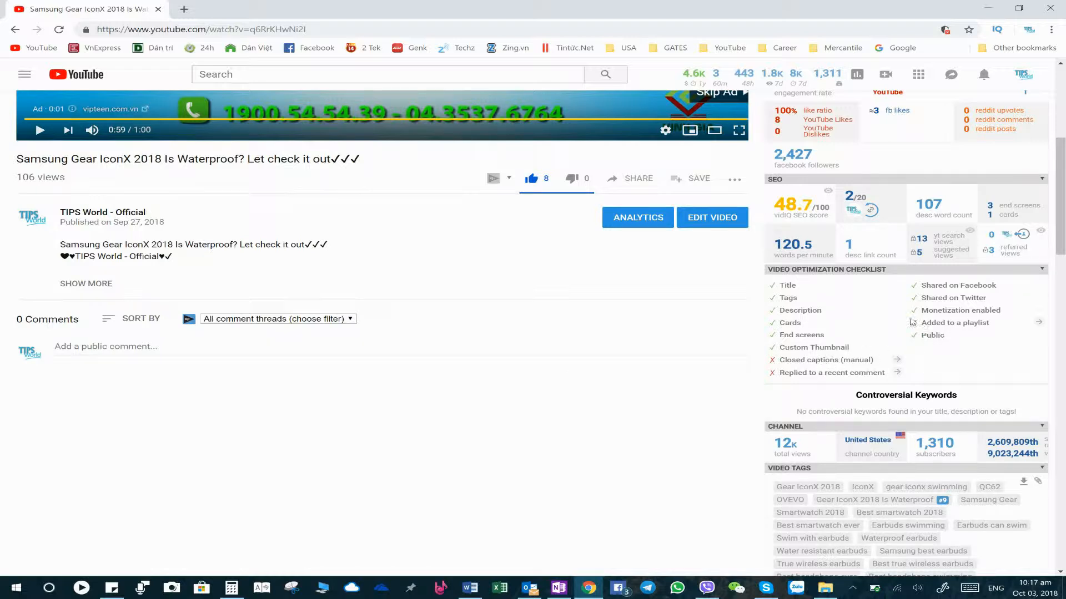
{"action": "left_click_drag", "start_coordinate": [923, 324], "coordinate": [998, 325]}
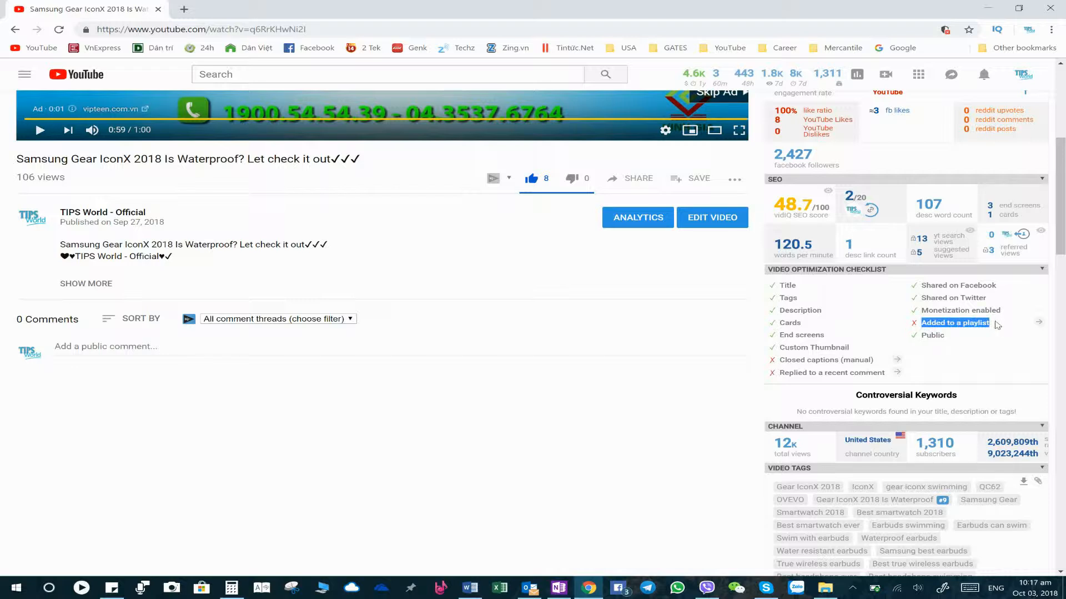
{"action": "left_click", "coordinate": [880, 305]}
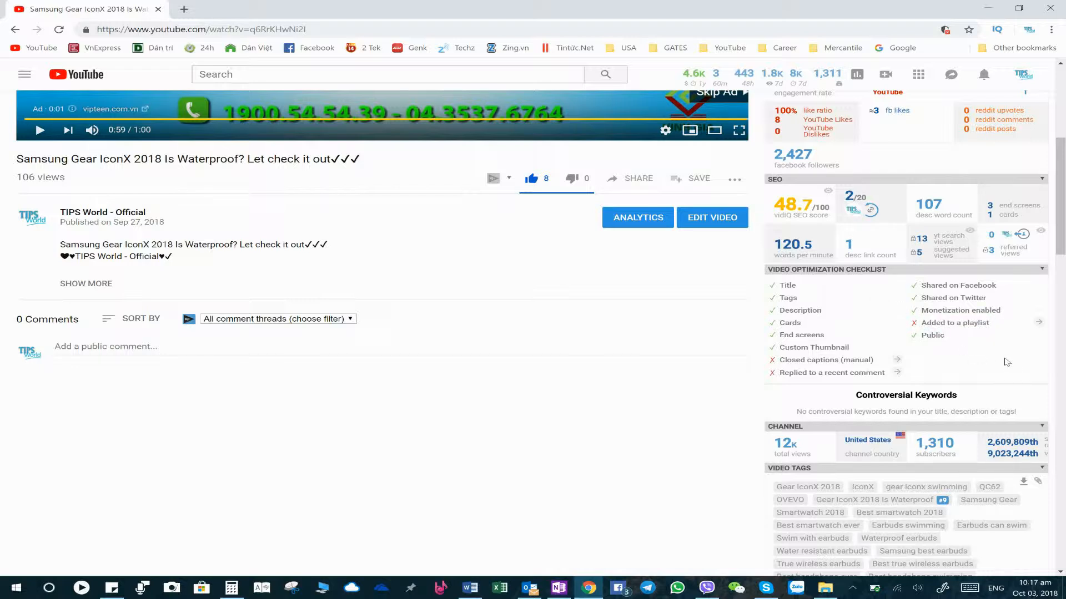
{"action": "scroll", "coordinate": [971, 362], "scroll_direction": "down", "scroll_amount": 3}
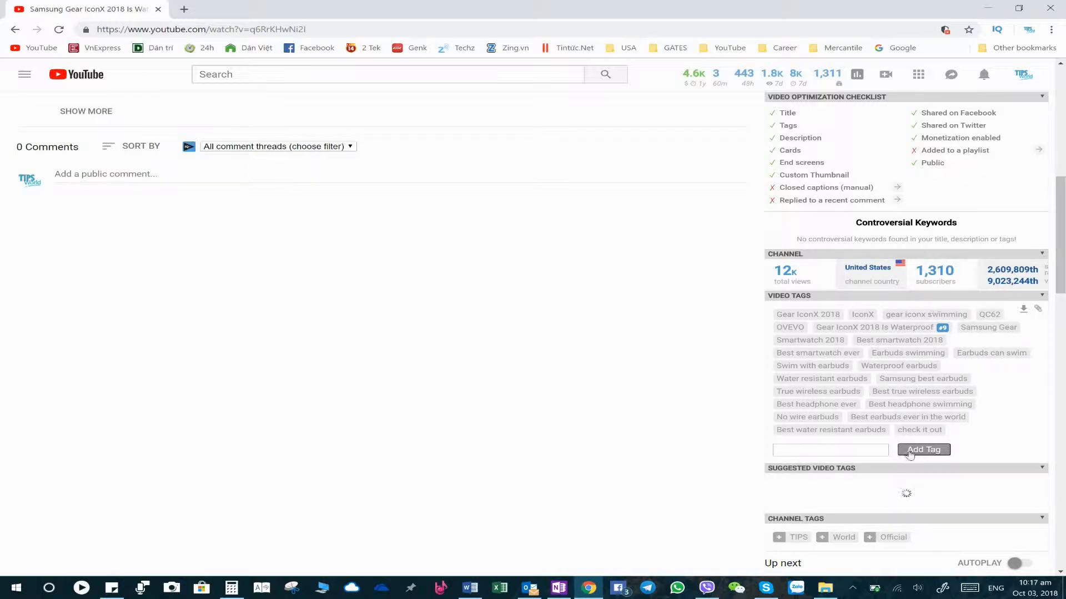
{"action": "scroll", "coordinate": [814, 333], "scroll_direction": "down", "scroll_amount": 2}
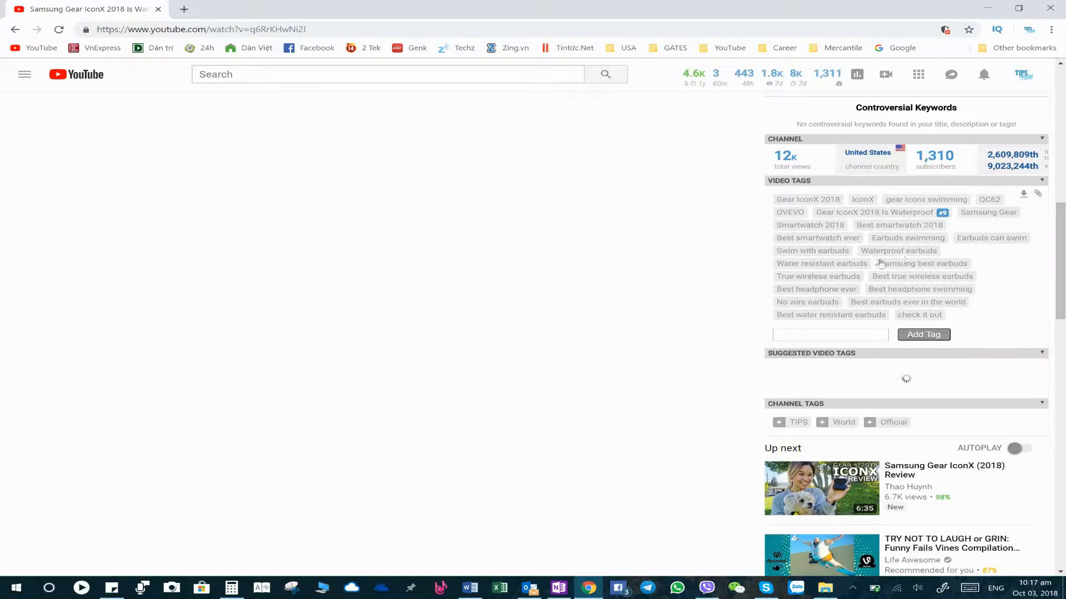
{"action": "left_click_drag", "start_coordinate": [1060, 264], "coordinate": [1064, 129]}
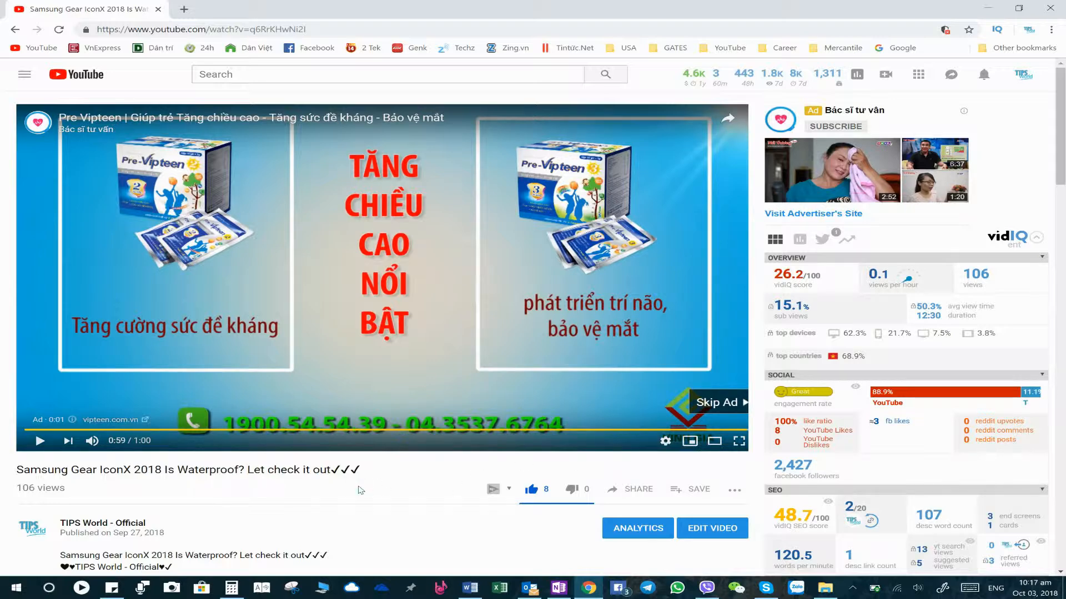
- Open the edit page of the video again
{"action": "scroll", "coordinate": [360, 490], "scroll_direction": "down", "scroll_amount": 1}
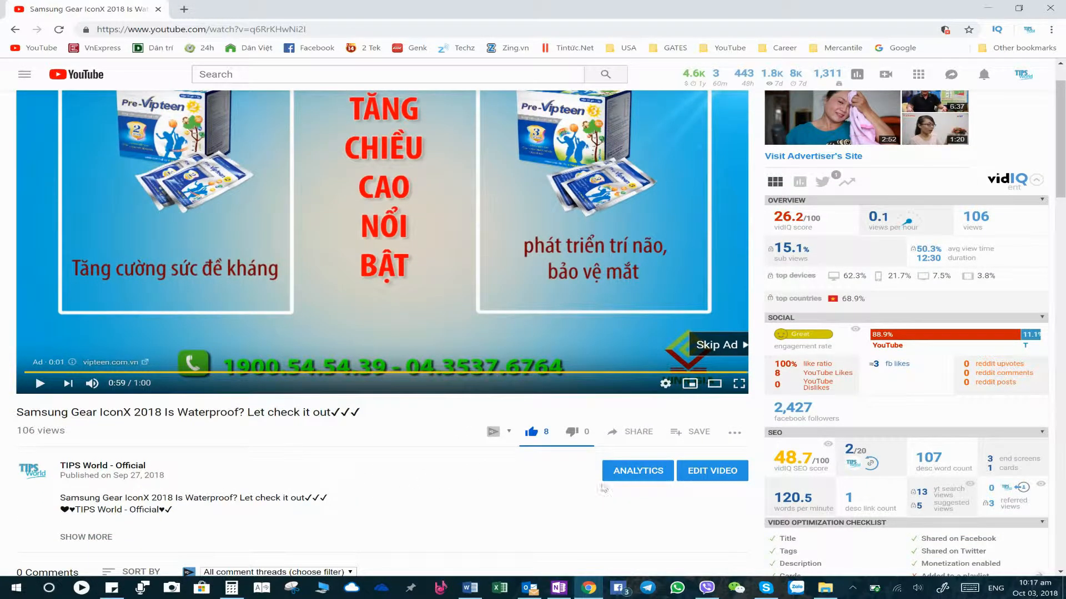
{"action": "left_click", "coordinate": [718, 475]}
{"action": "mouse_move", "coordinate": [854, 327]}
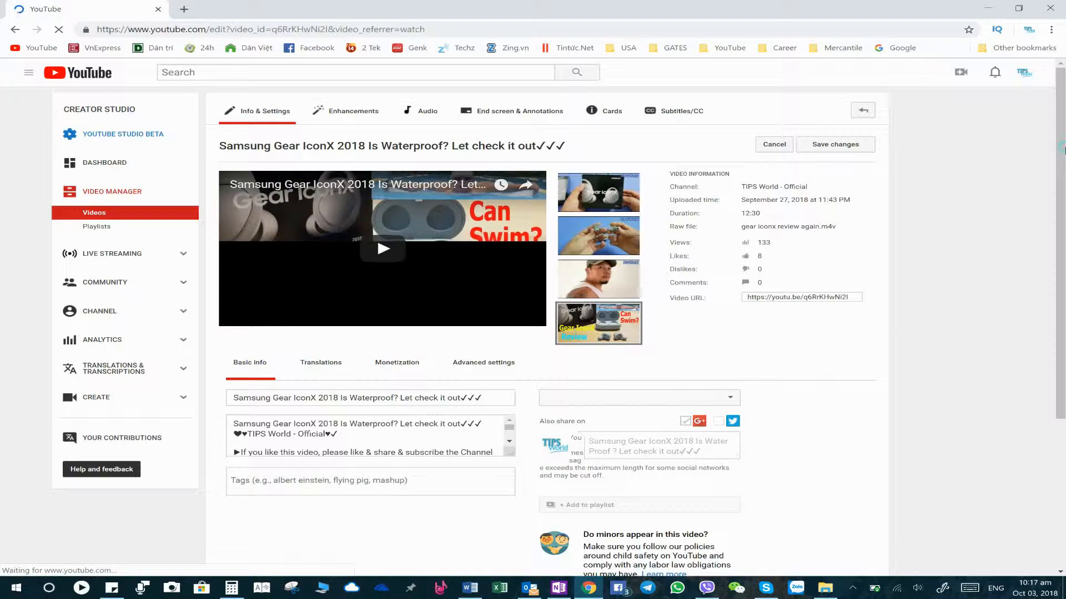
- Scroll down the edit page to examine the tag character count, the vidIQ SEO score and the checklist
{"action": "scroll", "coordinate": [1064, 322], "scroll_direction": "down", "scroll_amount": 3}
{"action": "left_click_drag", "start_coordinate": [1065, 324], "coordinate": [1065, 364]}
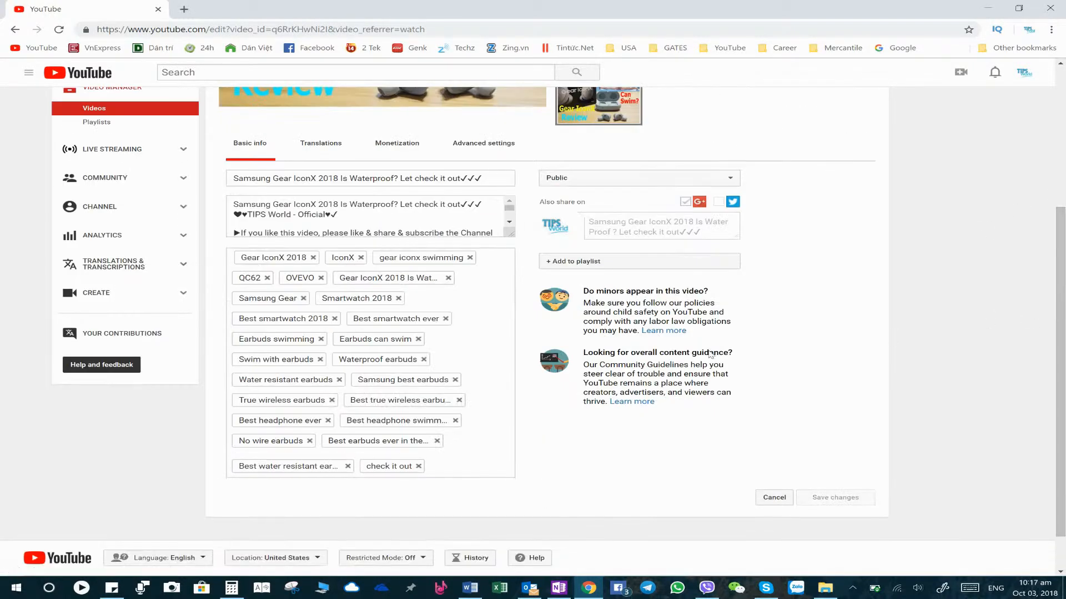
{"action": "scroll", "coordinate": [704, 412], "scroll_direction": "down", "scroll_amount": 2}
{"action": "scroll", "coordinate": [704, 411], "scroll_direction": "down", "scroll_amount": 2}
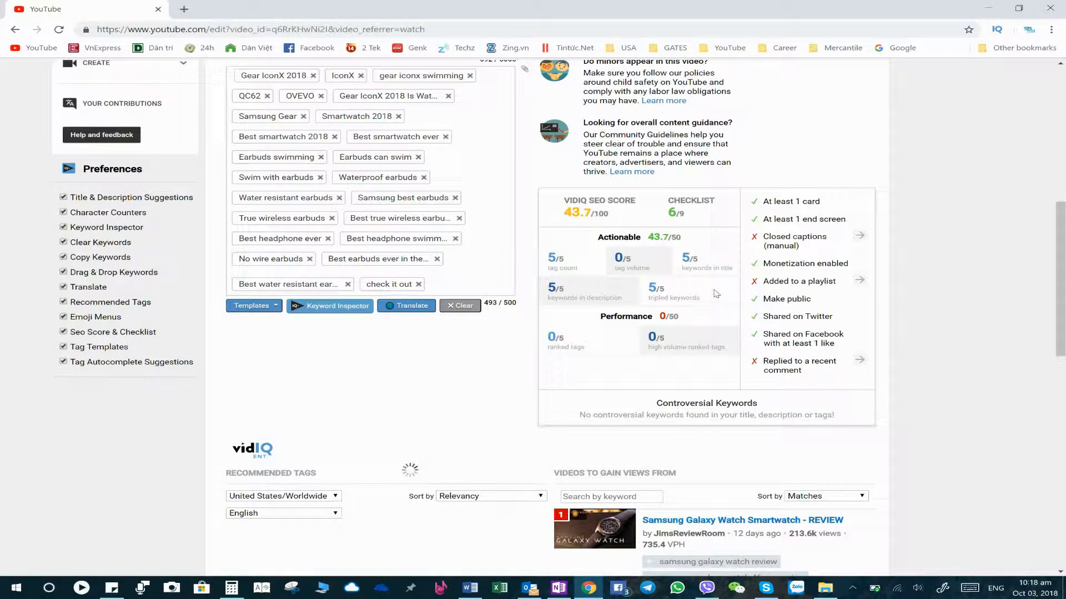
{"action": "scroll", "coordinate": [693, 292], "scroll_direction": "down", "scroll_amount": 1}
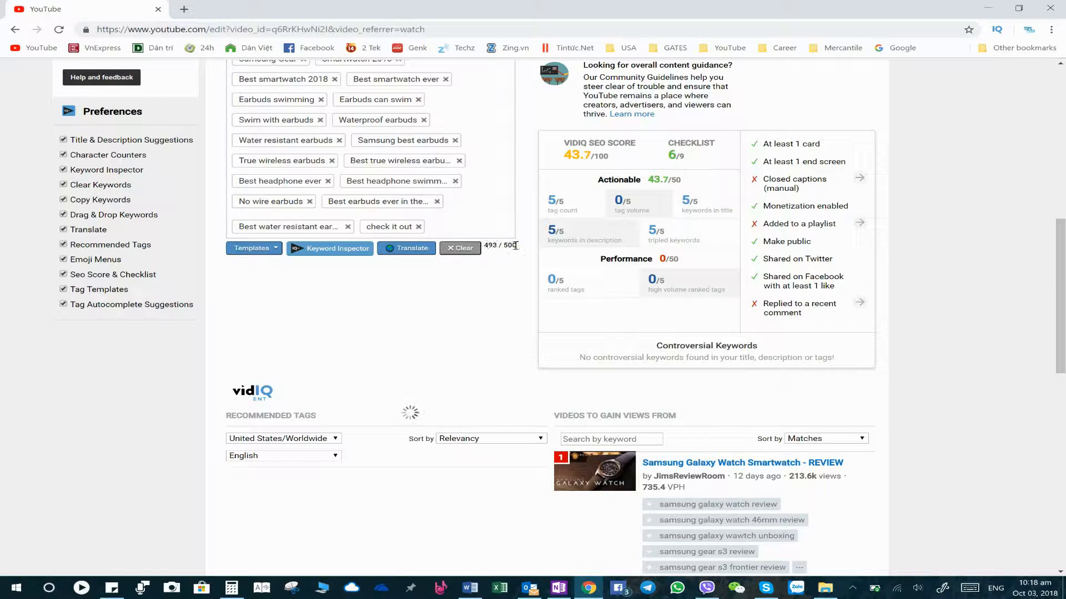
{"action": "left_click_drag", "start_coordinate": [515, 245], "coordinate": [506, 246]}
{"action": "left_click", "coordinate": [487, 244]}
{"action": "left_click_drag", "start_coordinate": [609, 157], "coordinate": [565, 156]}
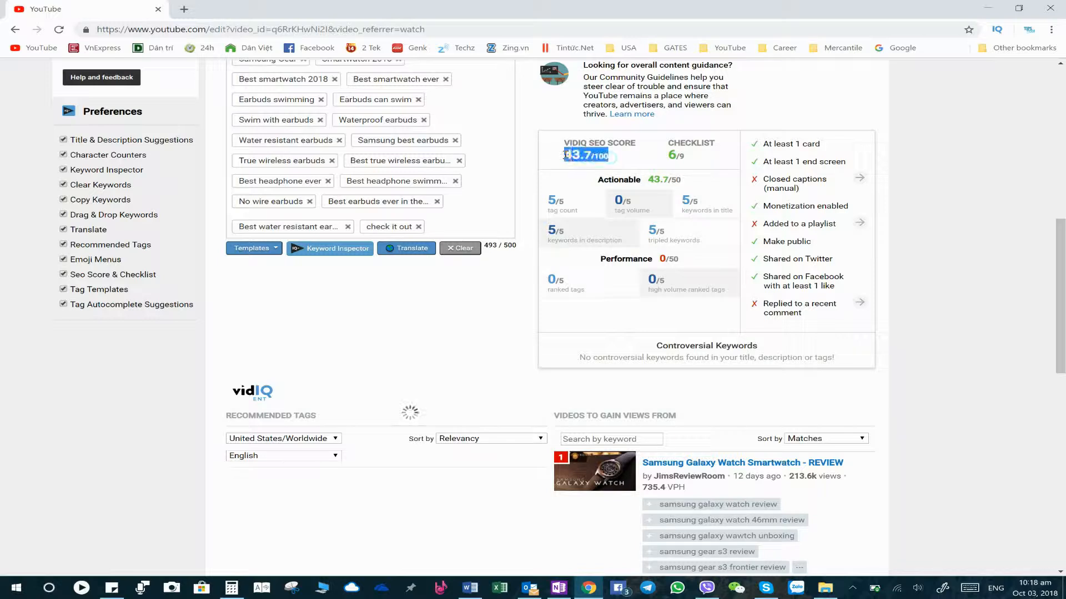
{"action": "left_click", "coordinate": [602, 161]}
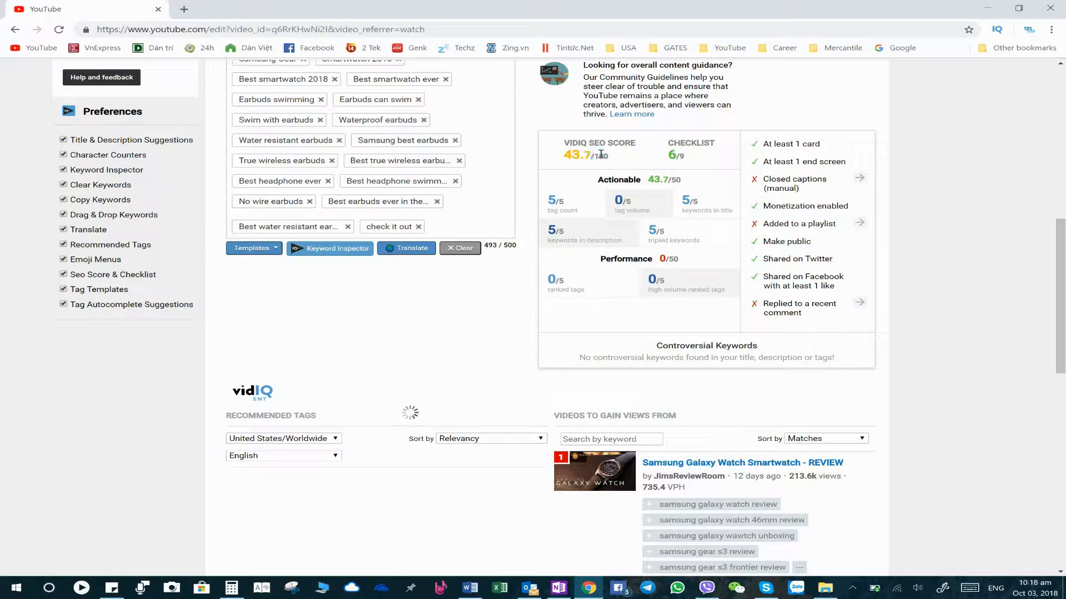
{"action": "double_click", "coordinate": [601, 155]}
{"action": "left_click_drag", "start_coordinate": [1051, 322], "coordinate": [999, 178]}
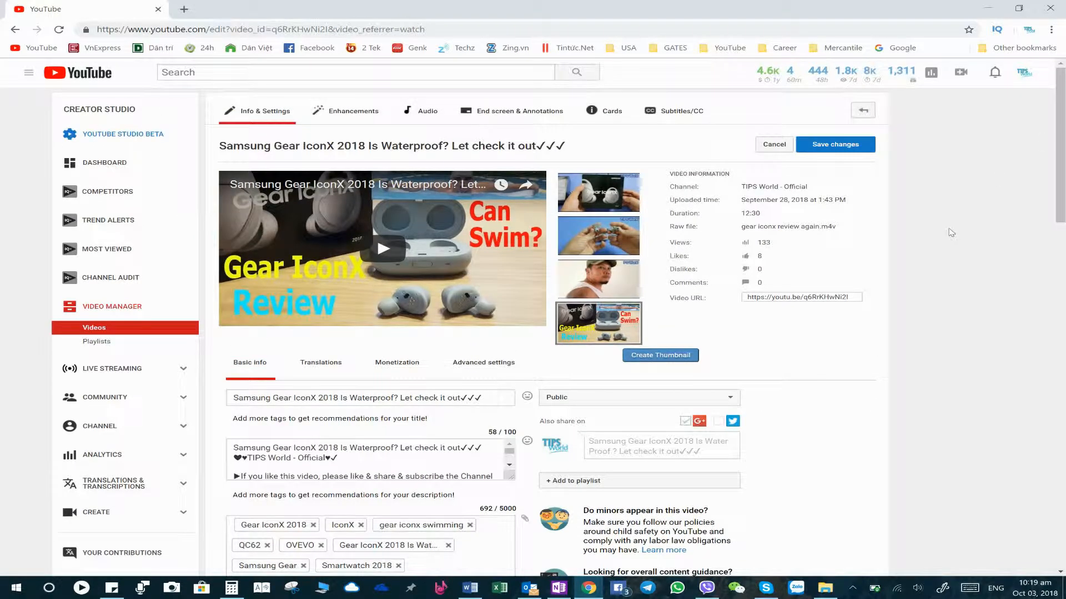
- Search Google for vidIQ for chrome
{"action": "left_click", "coordinate": [70, 73]}
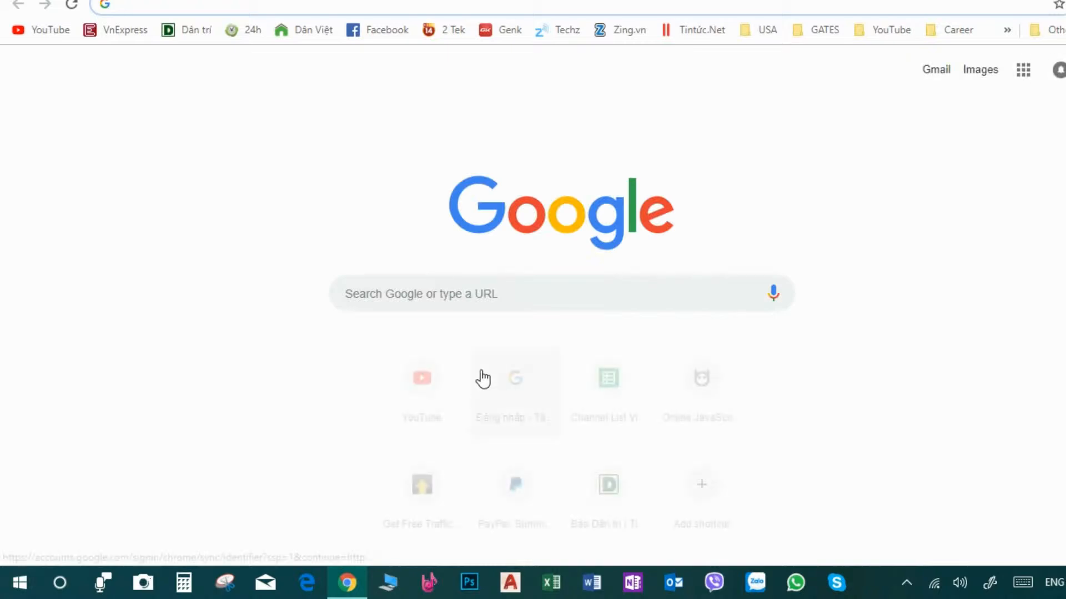
{"action": "left_click", "coordinate": [506, 304]}
{"action": "type", "text": "vi"}
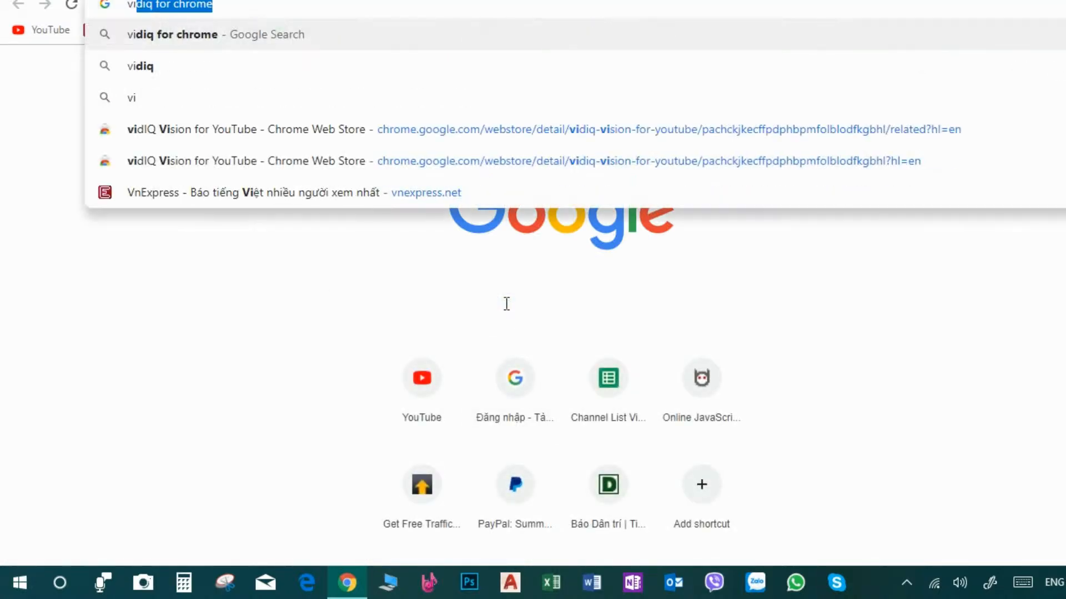
{"action": "type", "text": "dIQ for chrome"}
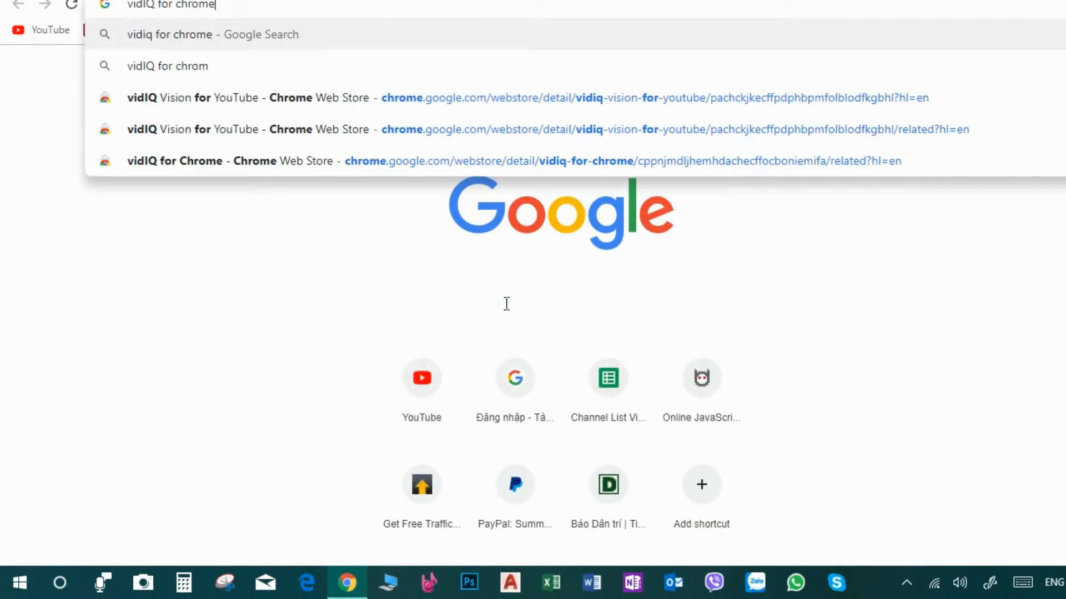
{"action": "key", "text": "Return"}
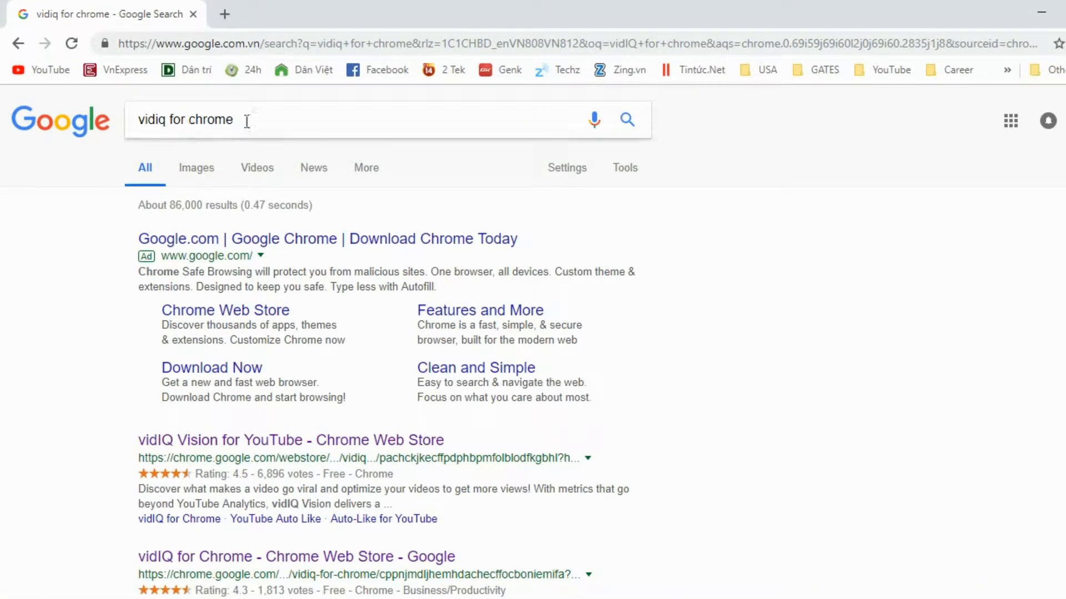
- Install the vidIQ Vision for YouTube extension from its Chrome Web Store page
{"action": "left_click", "coordinate": [280, 439]}
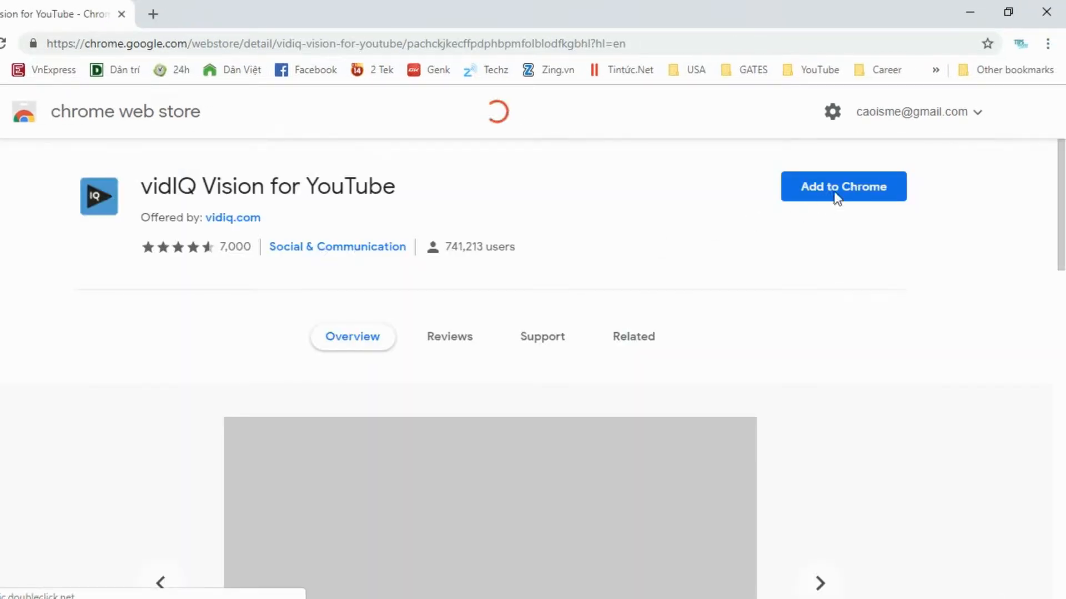
{"action": "left_click", "coordinate": [845, 194]}
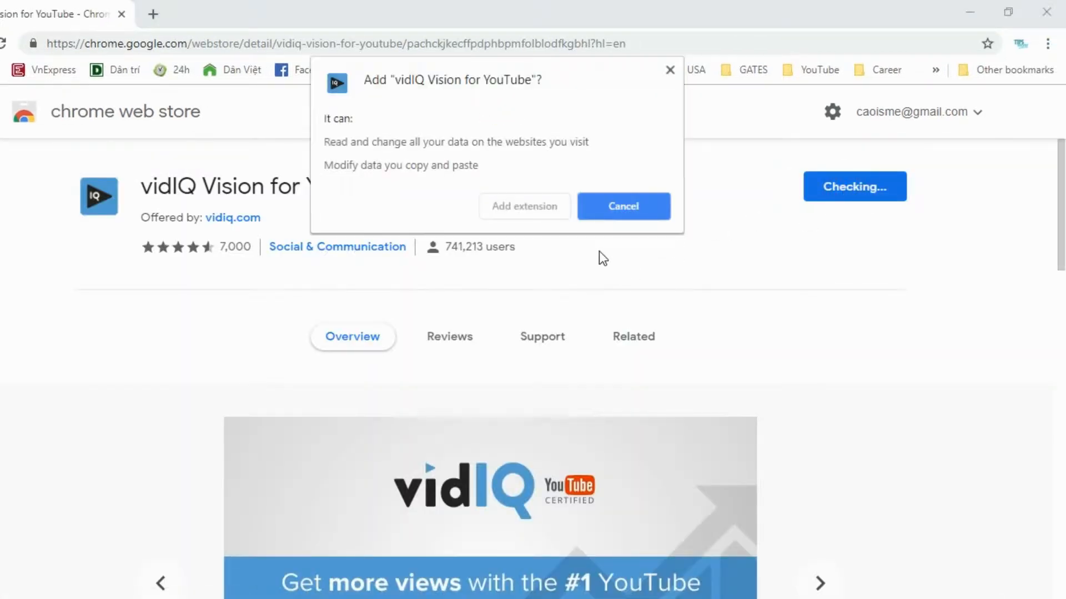
{"action": "left_click", "coordinate": [535, 207]}
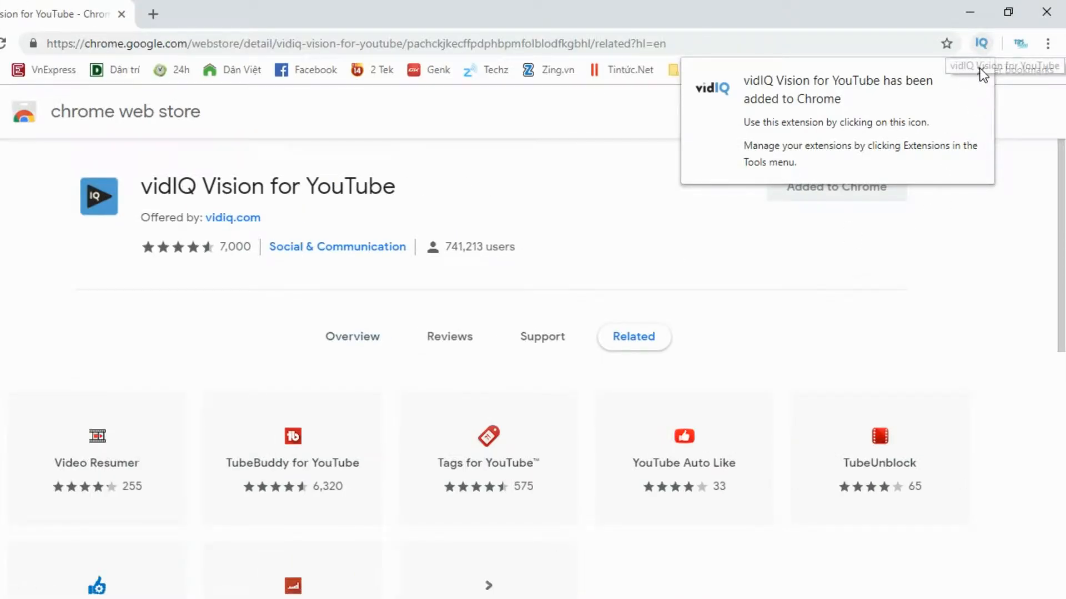
{"action": "left_click", "coordinate": [981, 71]}
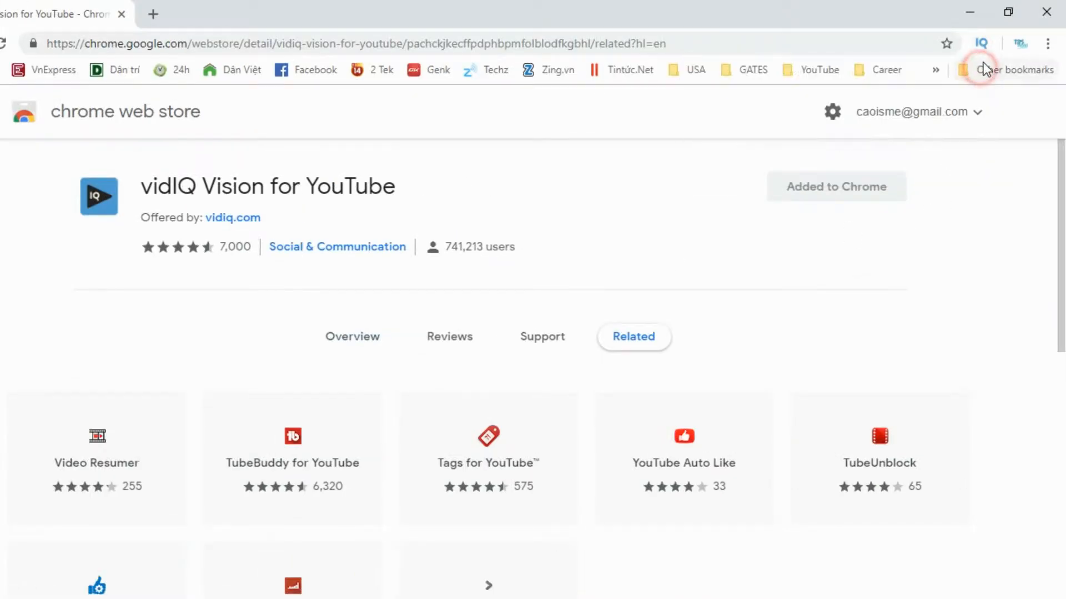
- Open the vidIQ extension menu and view its sign-up form before returning to the login form
{"action": "left_click", "coordinate": [982, 43]}
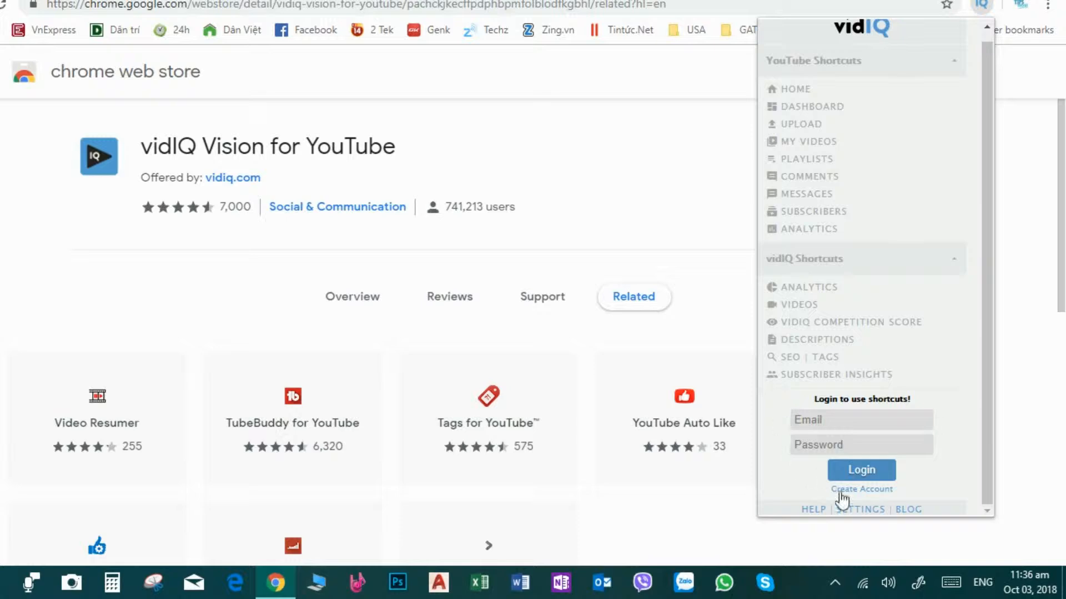
{"action": "left_click", "coordinate": [859, 490]}
{"action": "scroll", "coordinate": [852, 466], "scroll_direction": "down", "scroll_amount": 3}
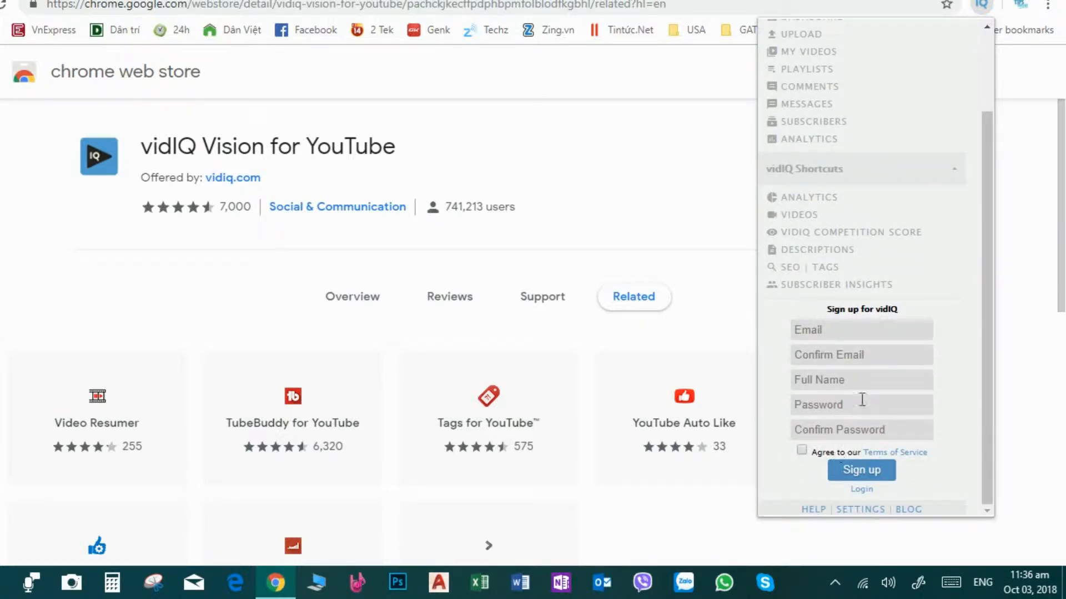
{"action": "left_click", "coordinate": [861, 489]}
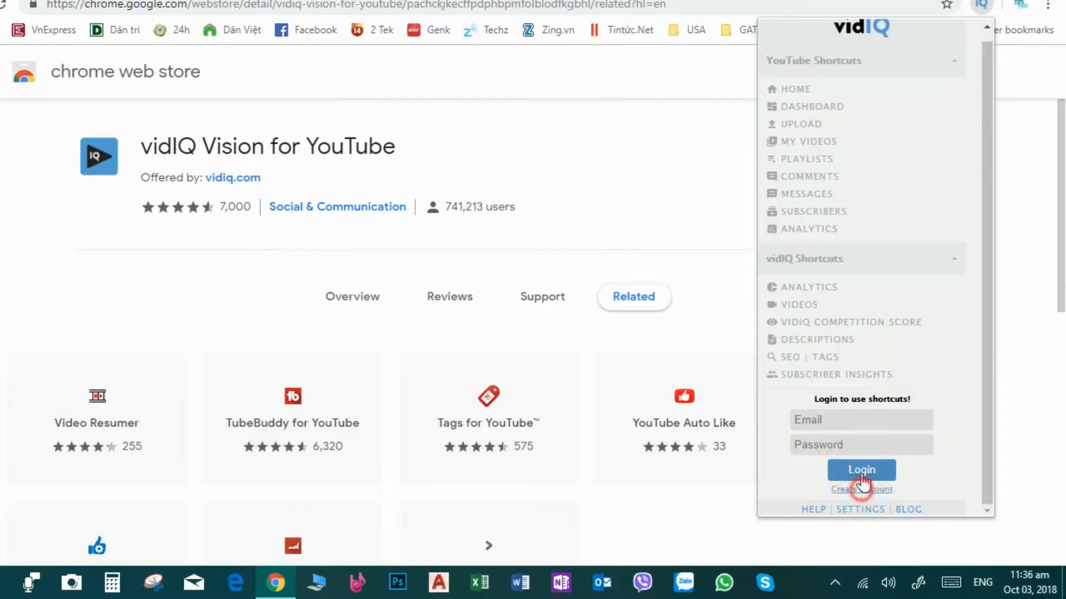
- Log in to vidIQ with the account e-mail and password
{"action": "left_click", "coordinate": [829, 419]}
{"action": "left_click", "coordinate": [855, 447]}
{"action": "left_click", "coordinate": [844, 448]}
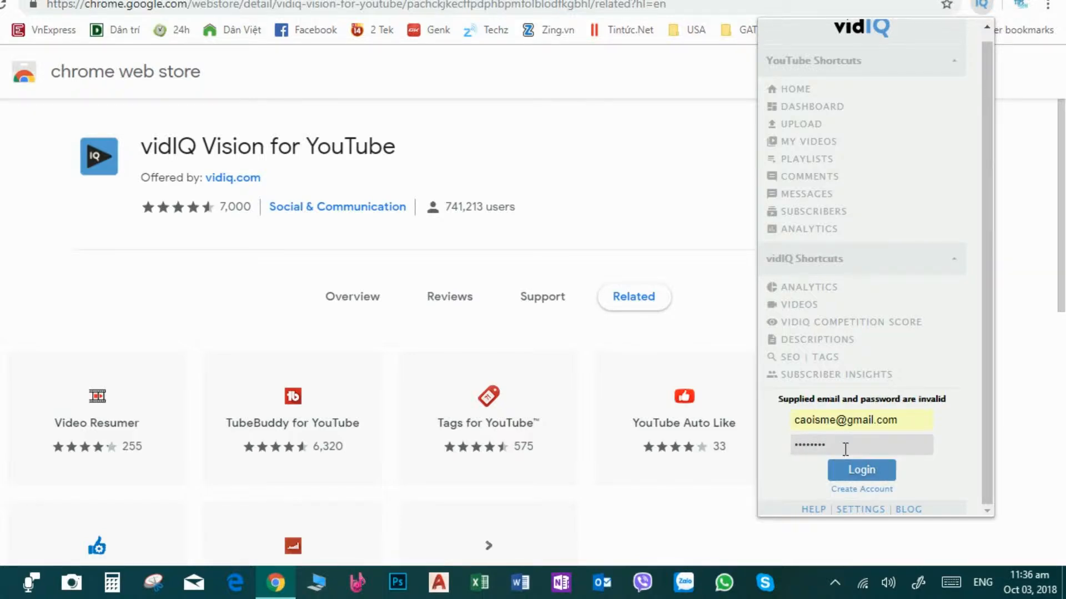
{"action": "double_click", "coordinate": [847, 444]}
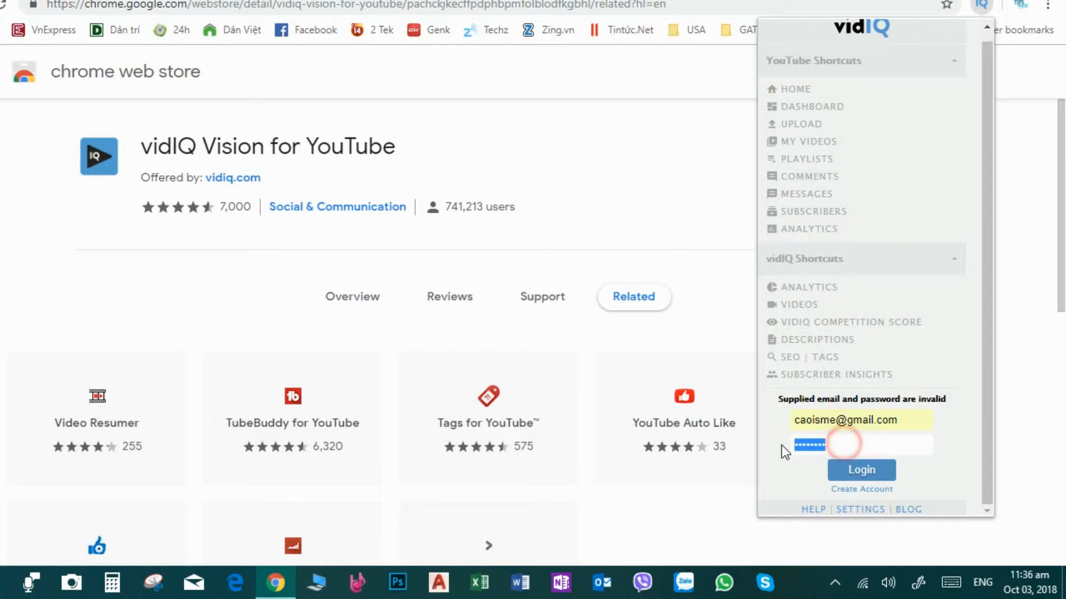
{"action": "type", "text": "•"}
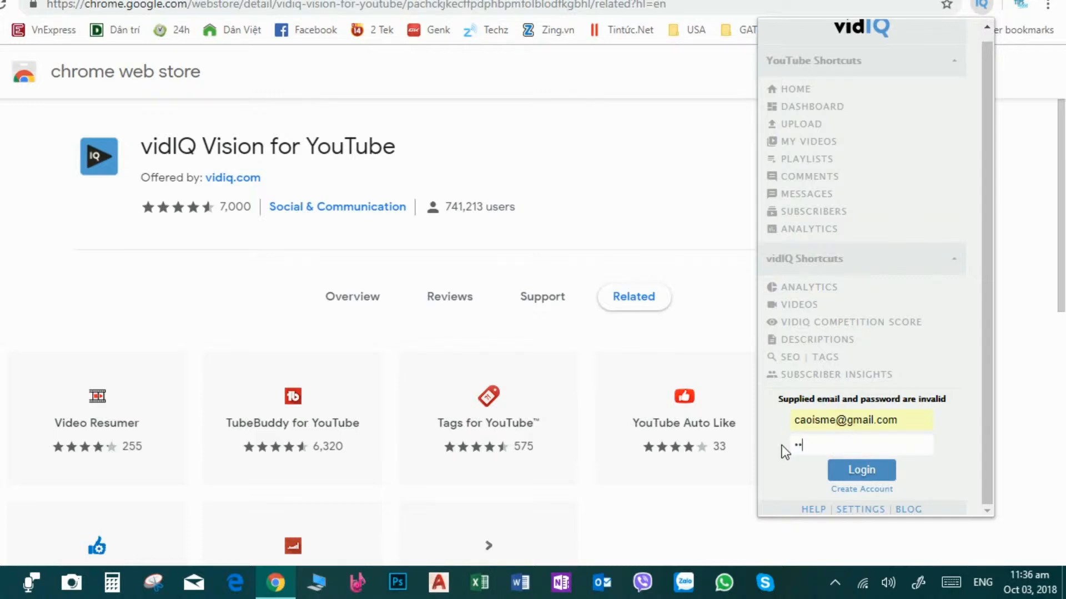
{"action": "type", "text": "••••••••"}
{"action": "key", "text": "Return"}
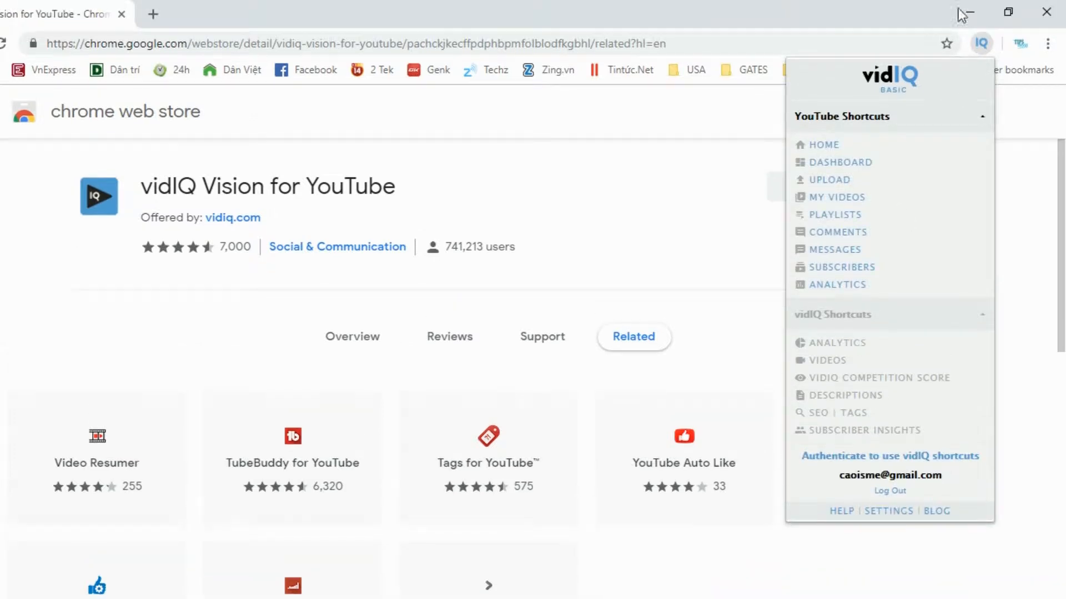
- Open the browser's extensions page to view the installed vidIQ extension, and open a new tab
{"action": "left_click", "coordinate": [1048, 53]}
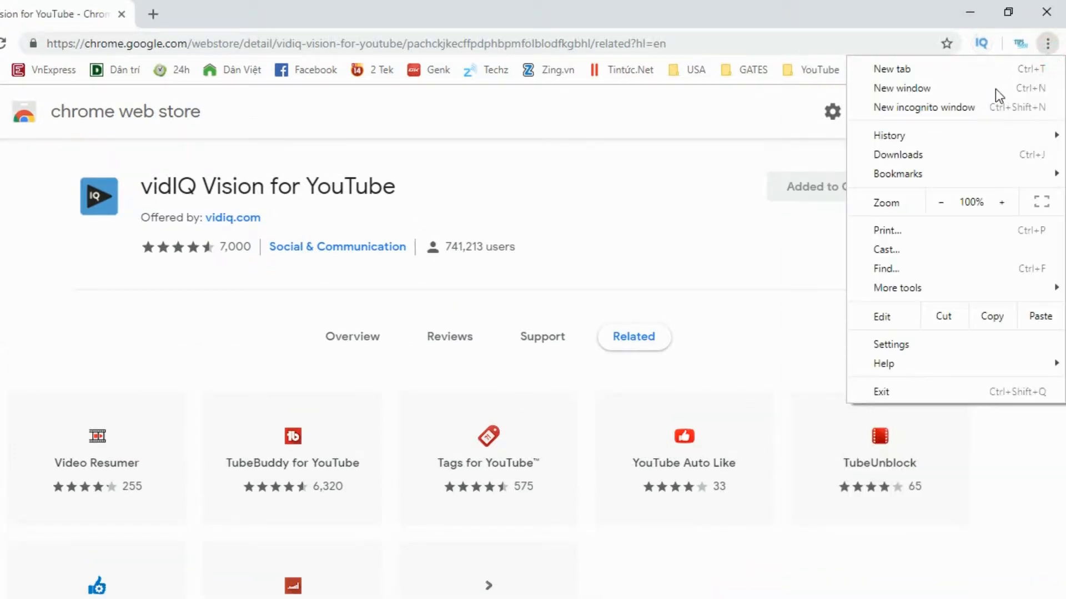
{"action": "mouse_move", "coordinate": [911, 289]}
{"action": "left_click", "coordinate": [706, 358]}
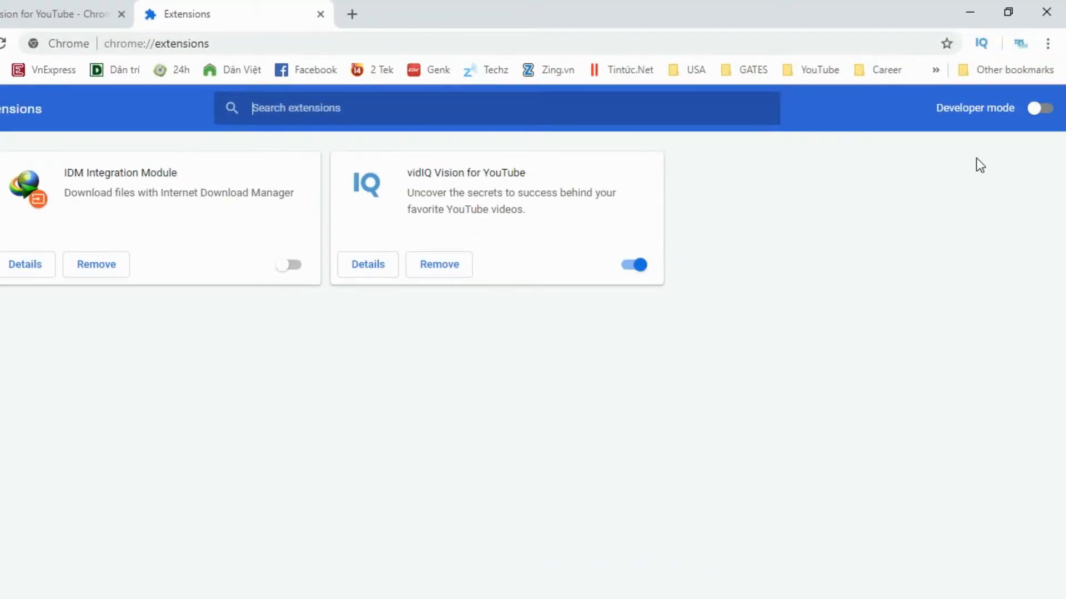
{"action": "left_click", "coordinate": [421, 16]}
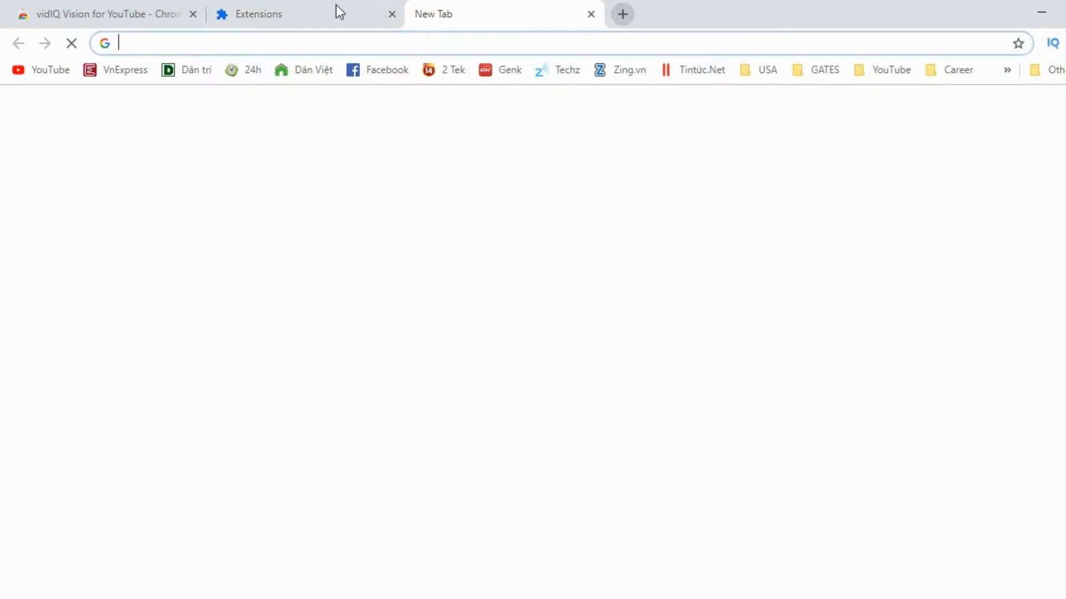
- Open YouTube, check the vidIQ menu, and go to your own channel page from the account menu
{"action": "left_click", "coordinate": [46, 69]}
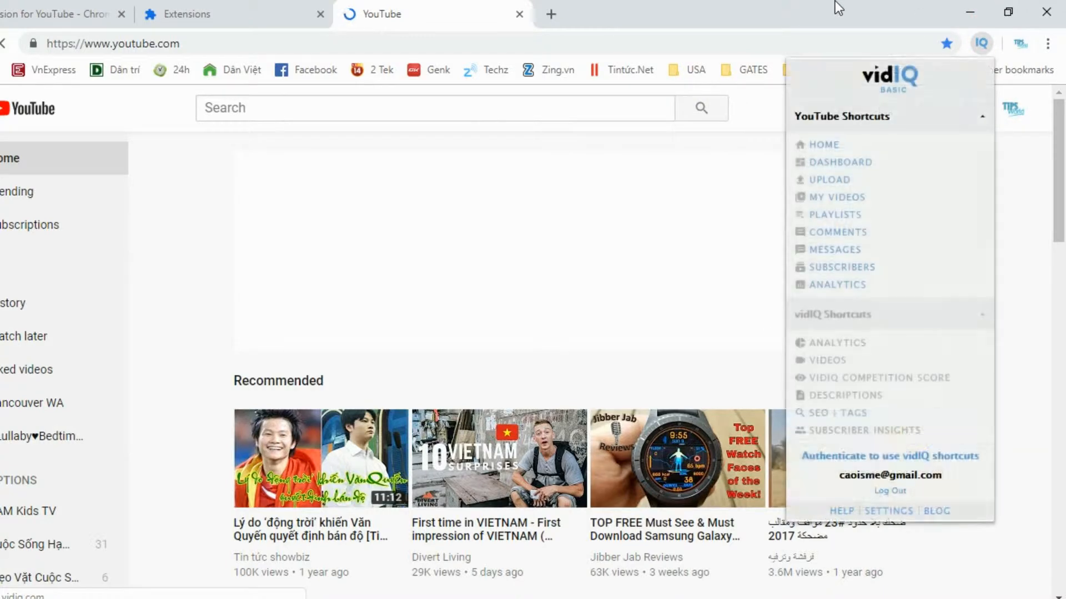
{"action": "left_click", "coordinate": [986, 41]}
{"action": "left_click", "coordinate": [988, 41]}
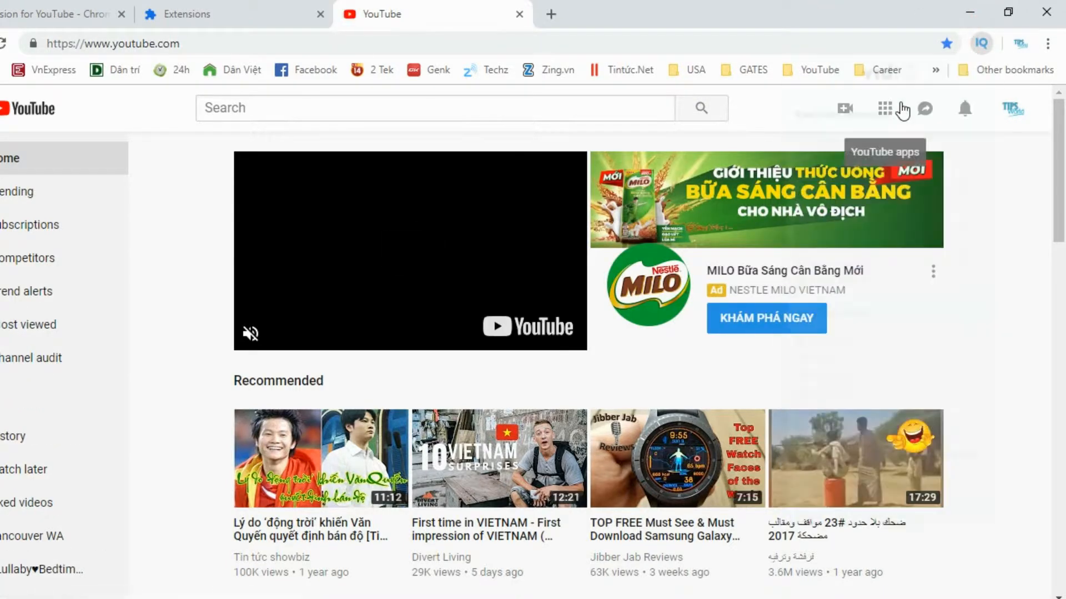
{"action": "left_click", "coordinate": [843, 6]}
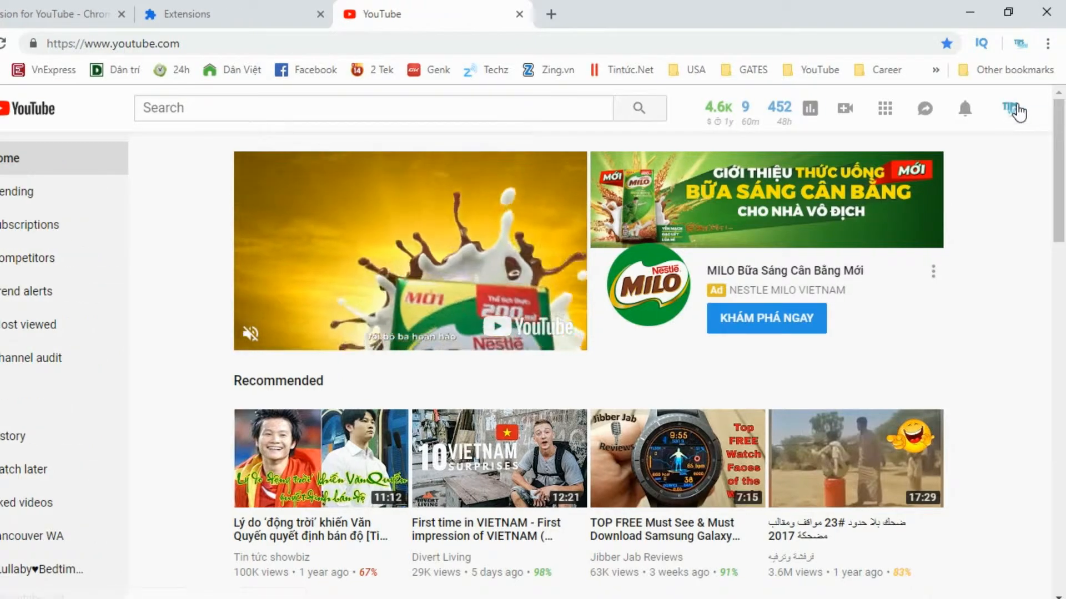
{"action": "left_click", "coordinate": [1016, 111]}
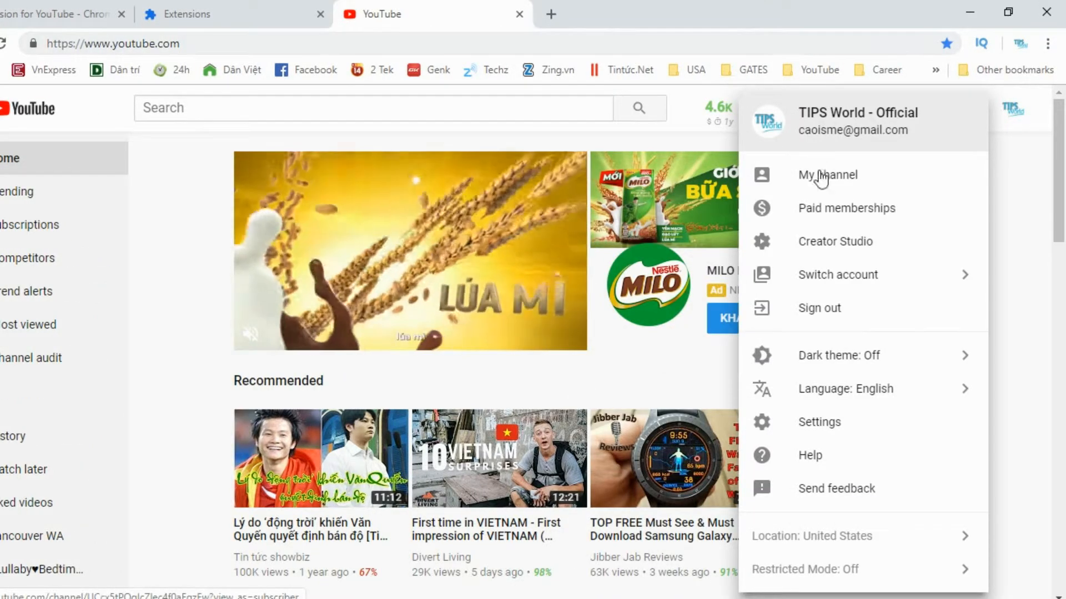
{"action": "left_click", "coordinate": [835, 175]}
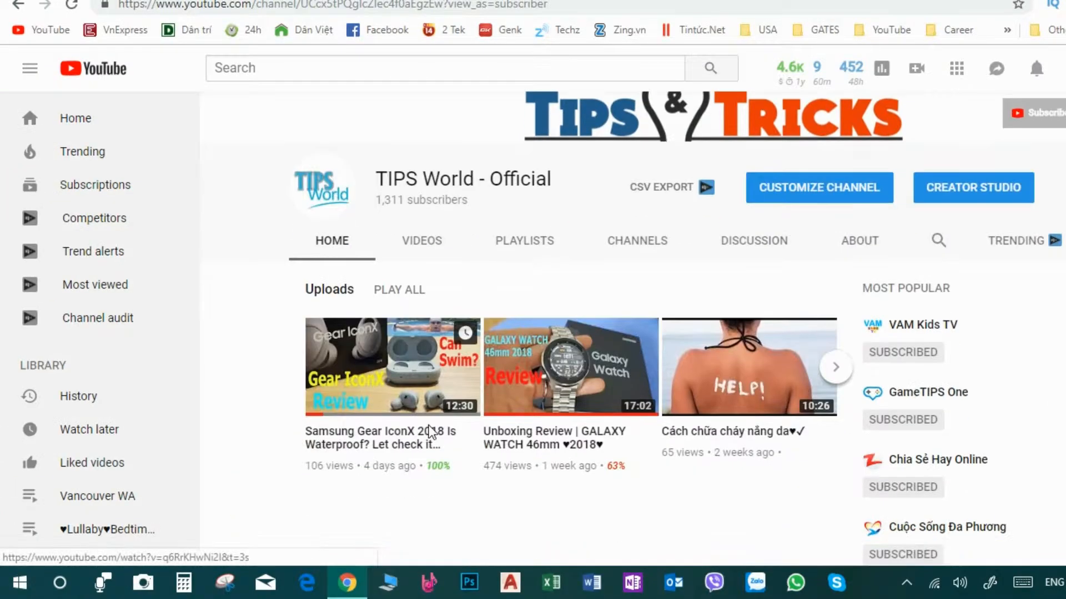
- Open the Samsung Gear IconX 2018 video and review the vidIQ statistics panel beside it
{"action": "left_click", "coordinate": [408, 455]}
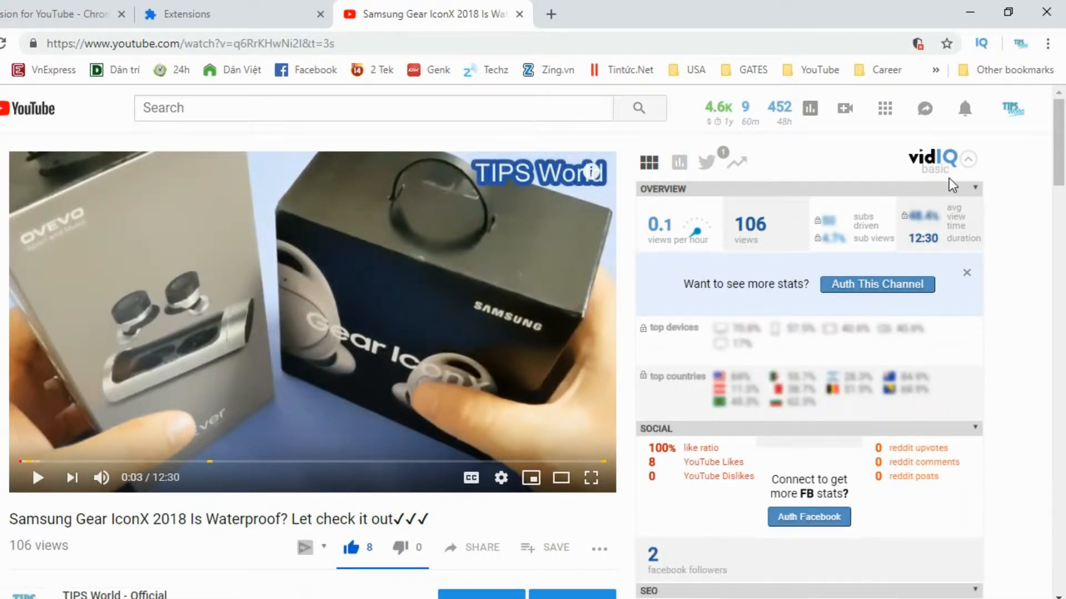
{"action": "scroll", "coordinate": [931, 262], "scroll_direction": "down", "scroll_amount": 5}
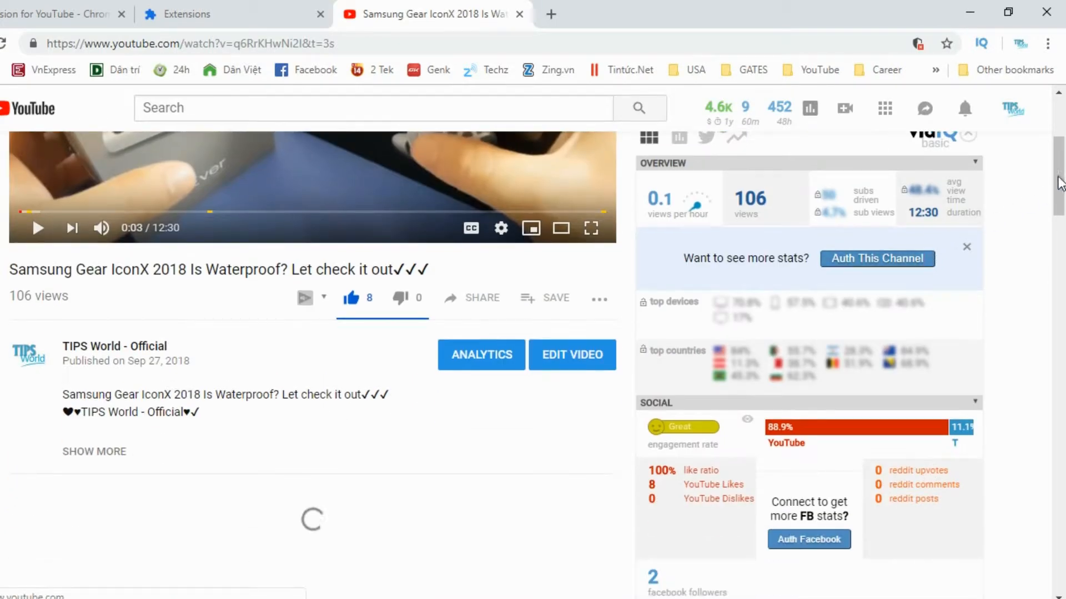
{"action": "scroll", "coordinate": [1055, 178], "scroll_direction": "up", "scroll_amount": 1}
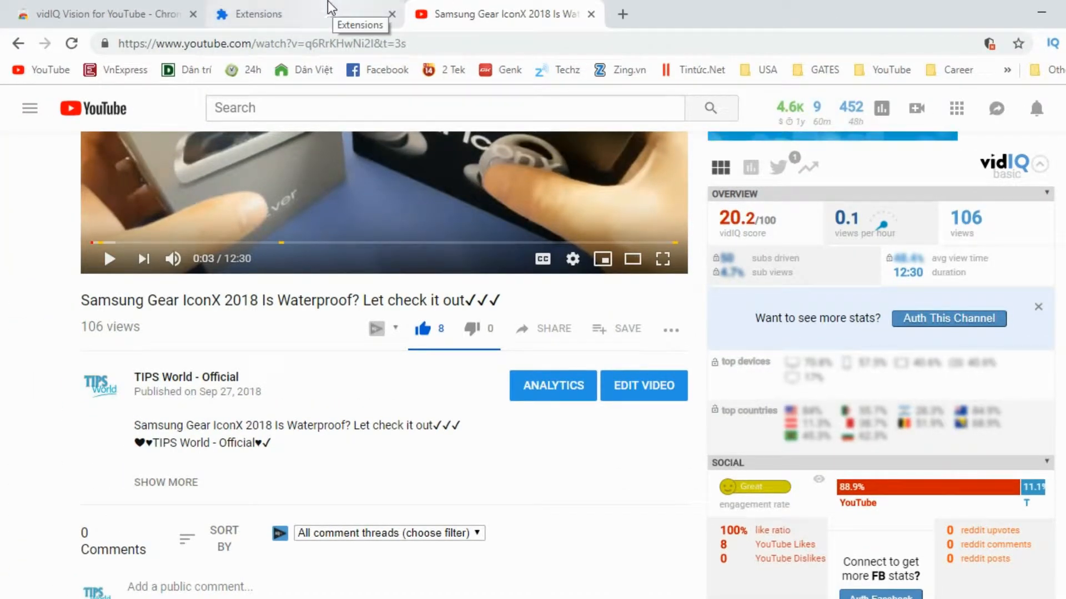
- Return to the extensions page and turn on Developer mode
{"action": "left_click", "coordinate": [300, 6]}
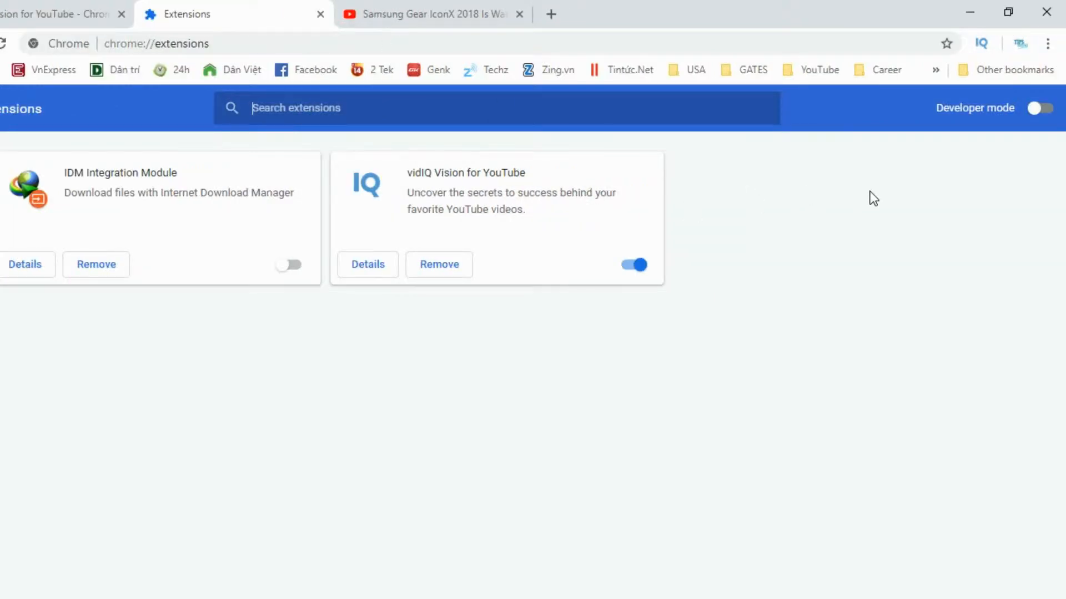
{"action": "left_click", "coordinate": [1036, 109]}
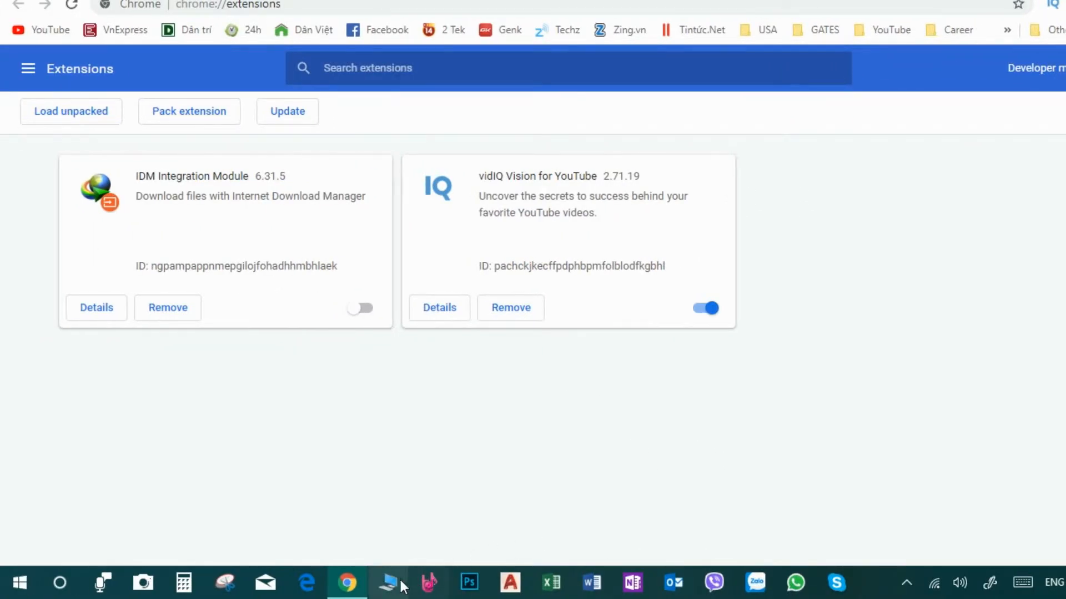
- Open File Explorer and go into the Users folder on drive C
{"action": "left_click", "coordinate": [396, 583]}
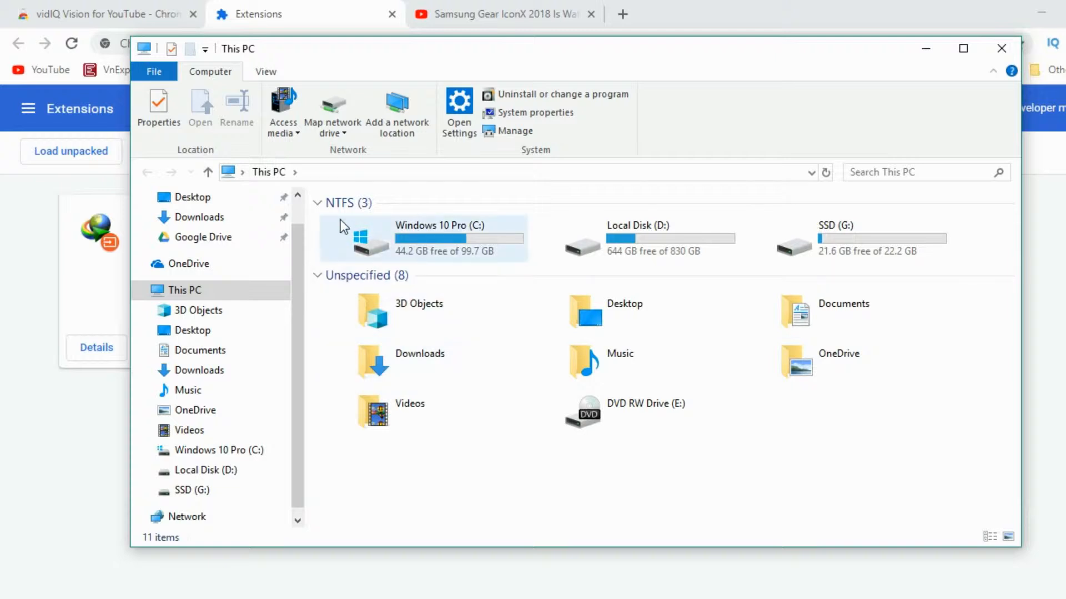
{"action": "left_click", "coordinate": [317, 276]}
{"action": "double_click", "coordinate": [437, 225]}
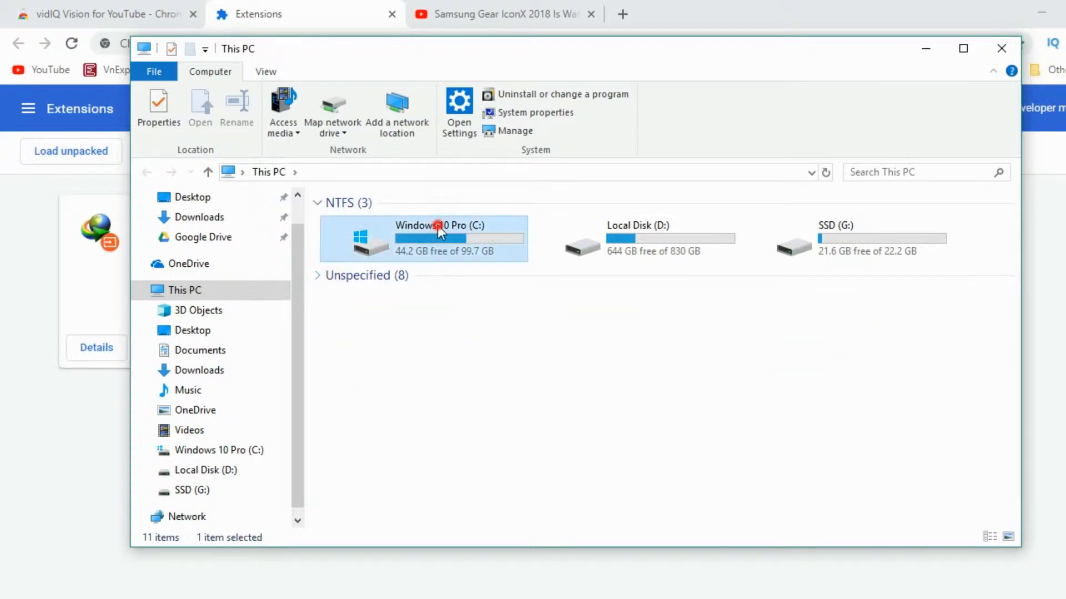
{"action": "double_click", "coordinate": [364, 327]}
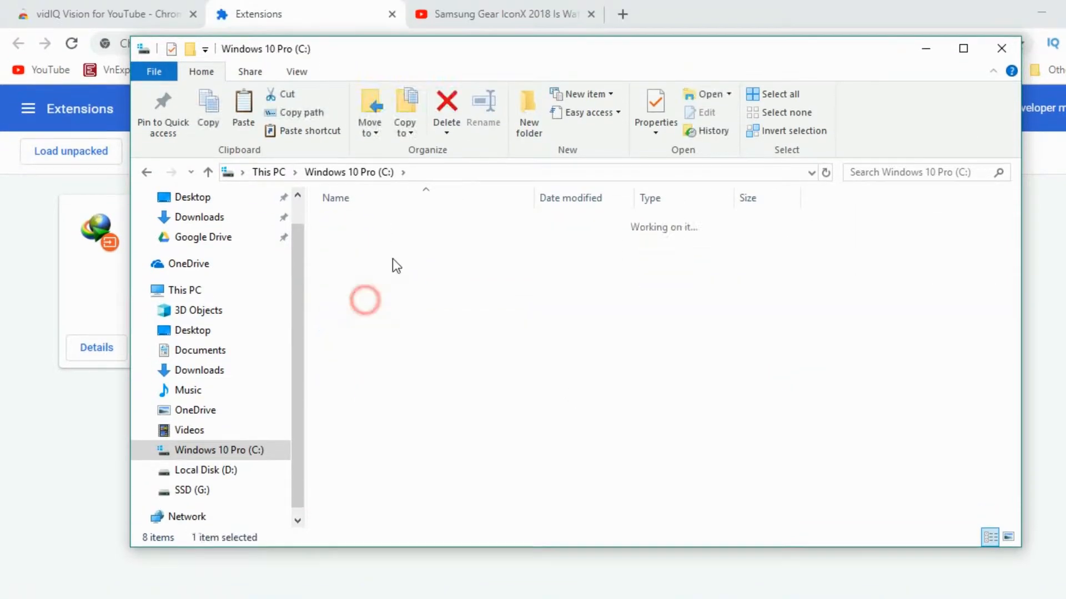
{"action": "double_click", "coordinate": [355, 222]}
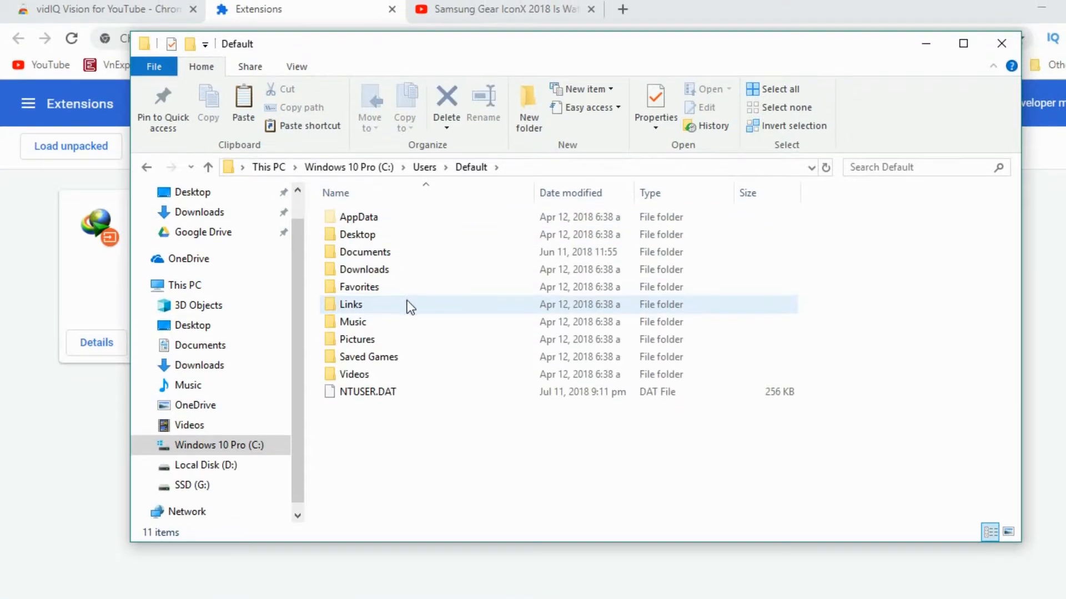
{"action": "double_click", "coordinate": [362, 221]}
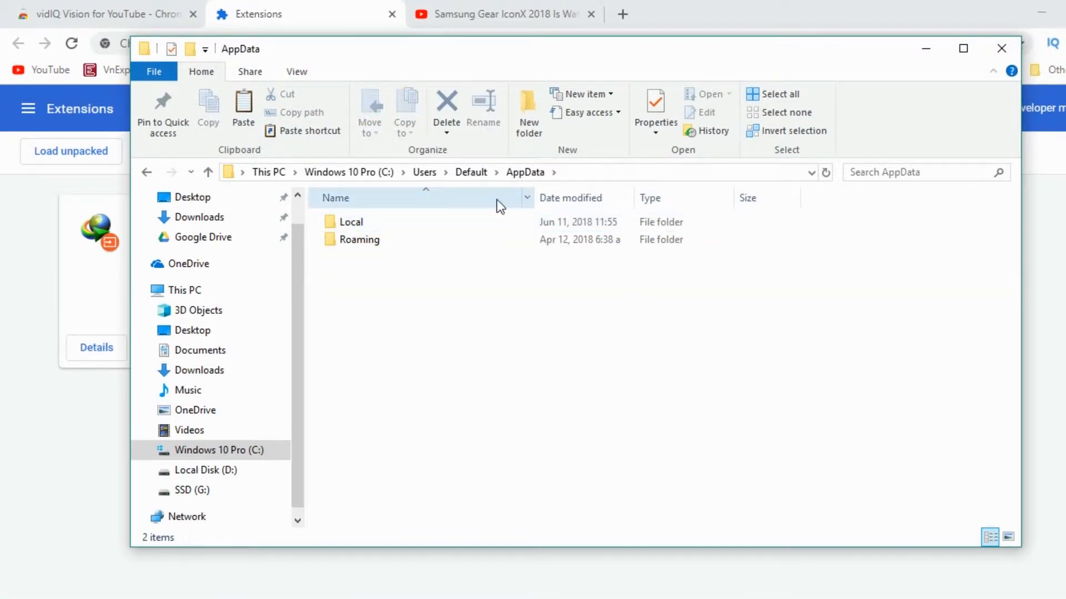
{"action": "double_click", "coordinate": [365, 225]}
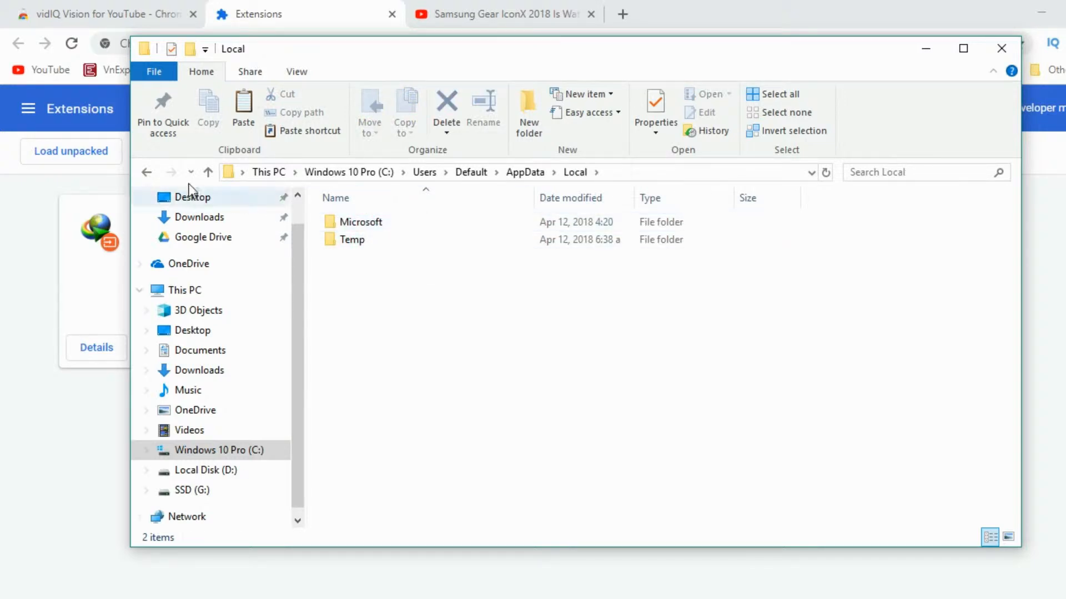
{"action": "left_click", "coordinate": [147, 173]}
{"action": "left_click", "coordinate": [147, 173]}
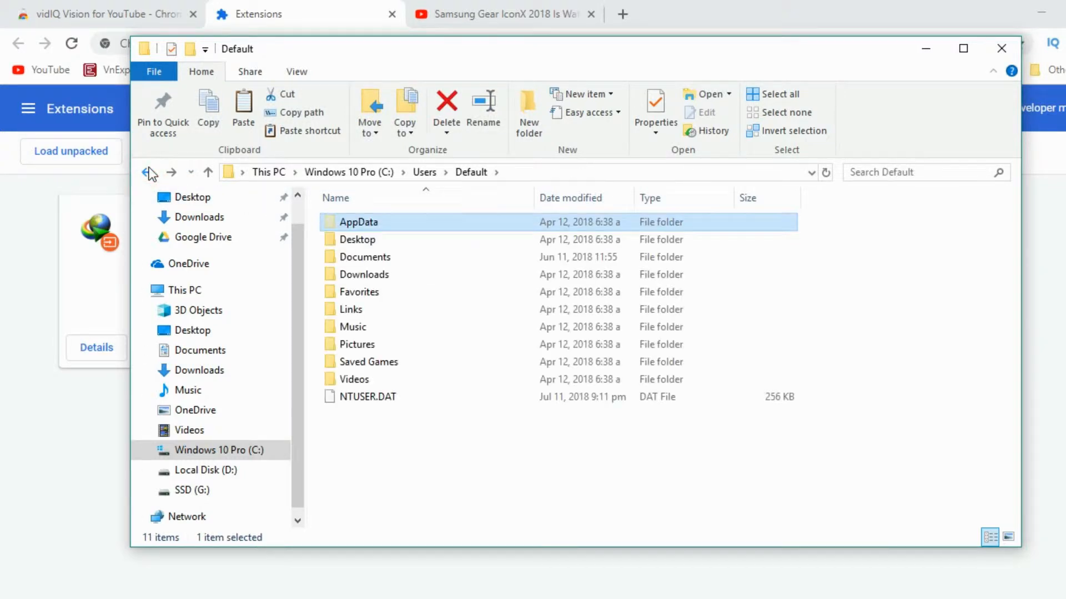
{"action": "left_click", "coordinate": [147, 173]}
- Browse into the user's AppData\Local\Google\Chrome\User Data\Default\Extensions folder
{"action": "double_click", "coordinate": [367, 239]}
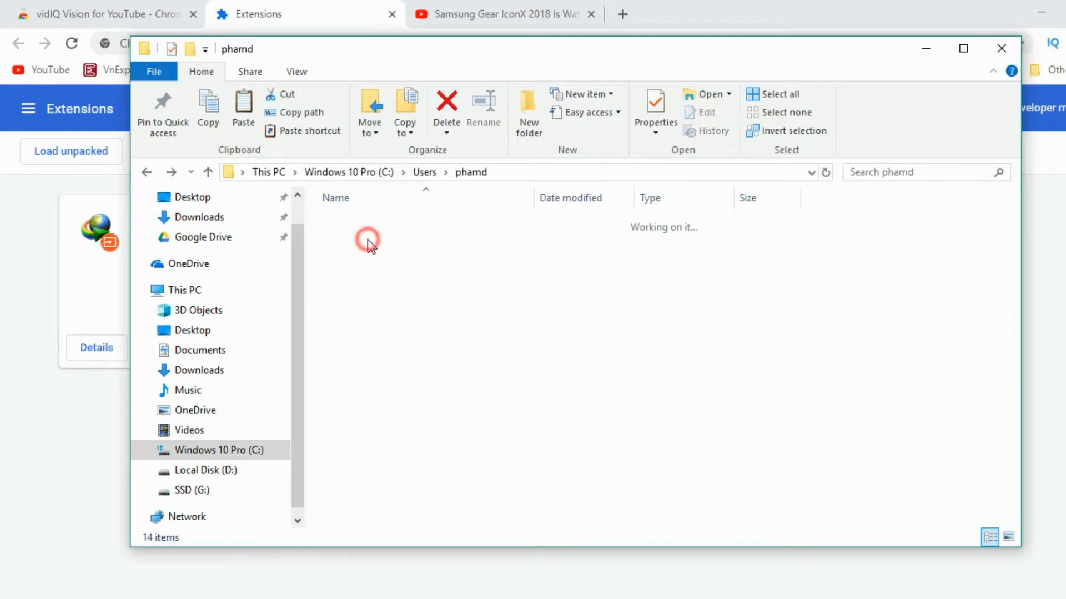
{"action": "double_click", "coordinate": [368, 239]}
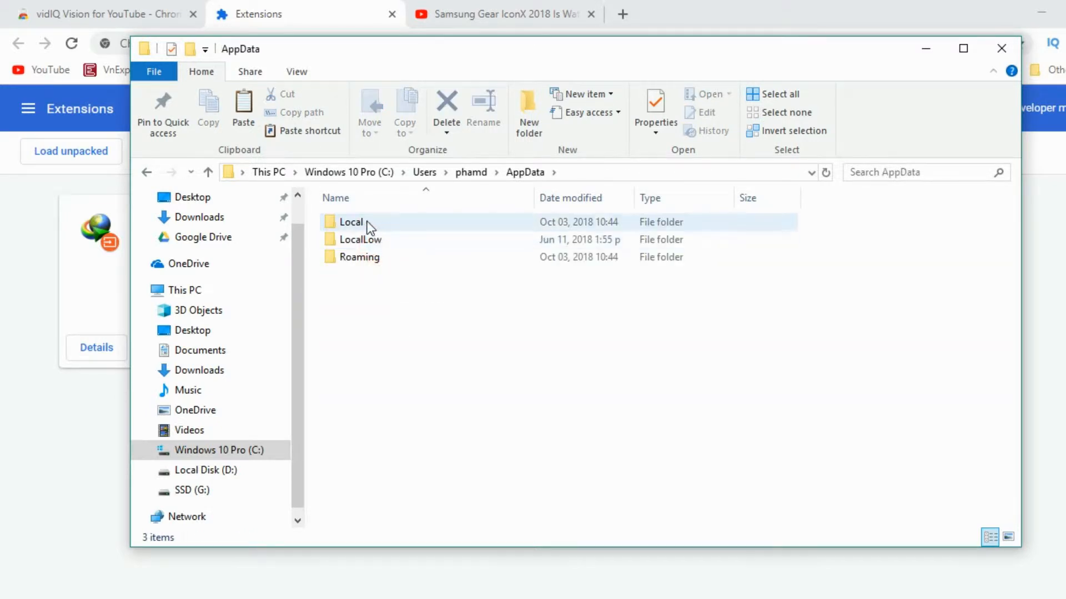
{"action": "double_click", "coordinate": [368, 223]}
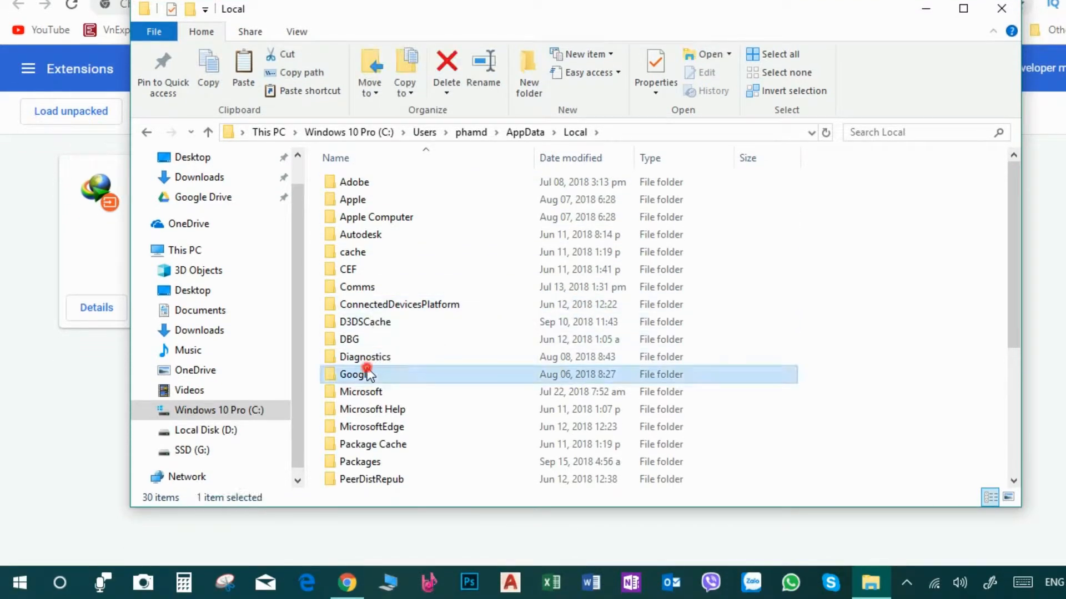
{"action": "double_click", "coordinate": [368, 412]}
{"action": "double_click", "coordinate": [366, 222]}
{"action": "double_click", "coordinate": [369, 220]}
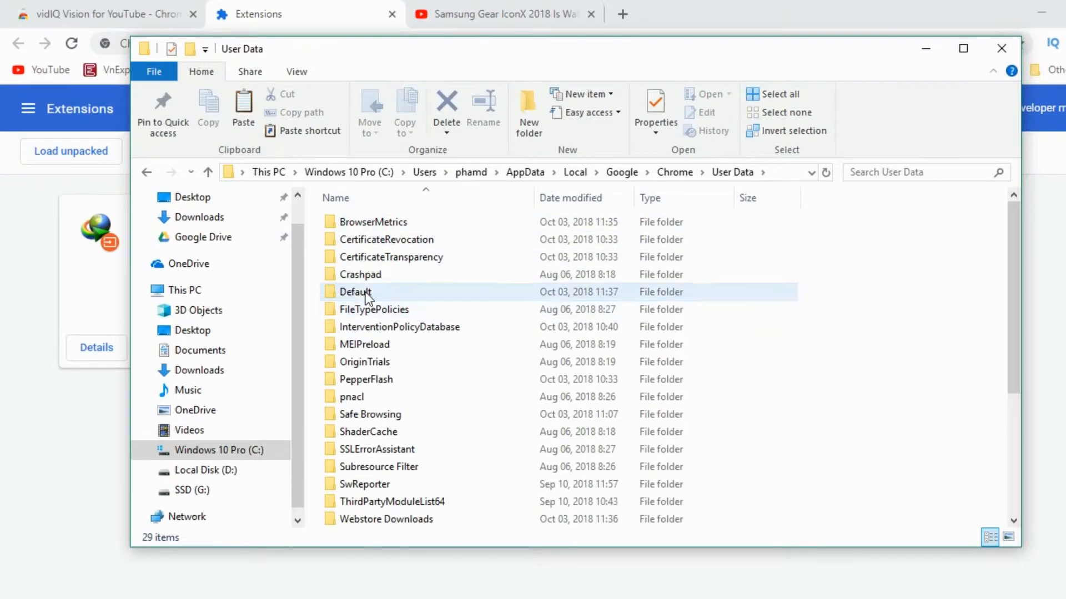
{"action": "double_click", "coordinate": [355, 292]}
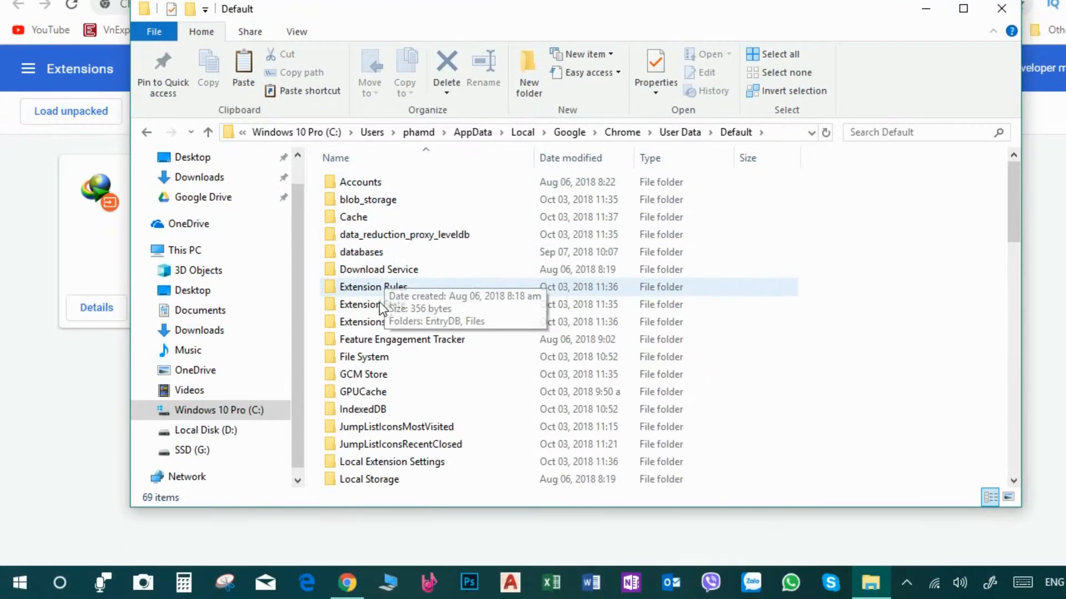
{"action": "double_click", "coordinate": [388, 322]}
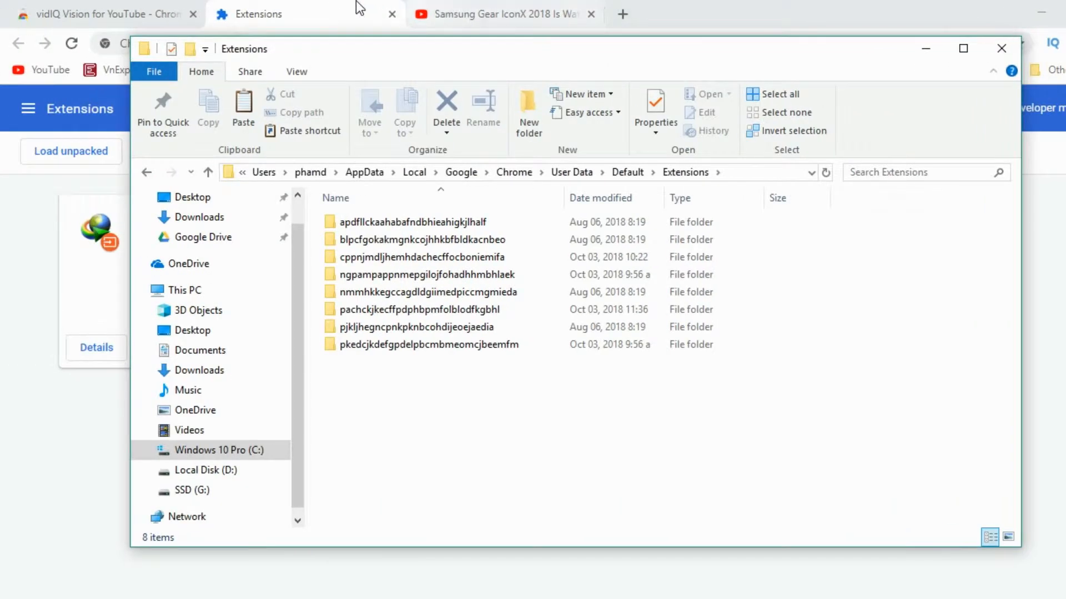
- On the extensions page, select the vidIQ Vision for YouTube extension ID
{"action": "left_click", "coordinate": [336, 6]}
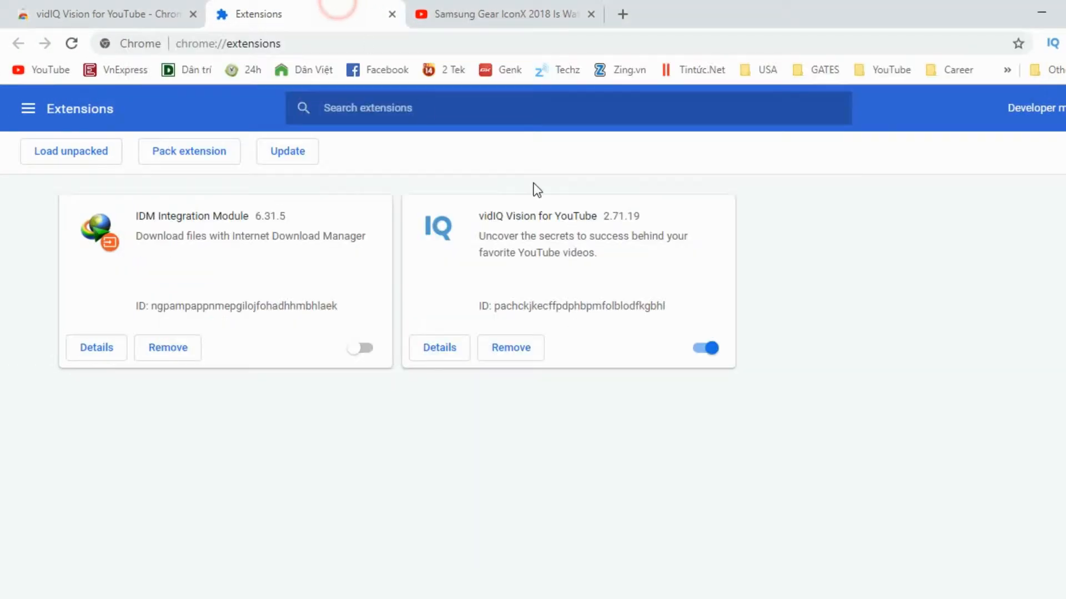
{"action": "left_click", "coordinate": [1041, 111]}
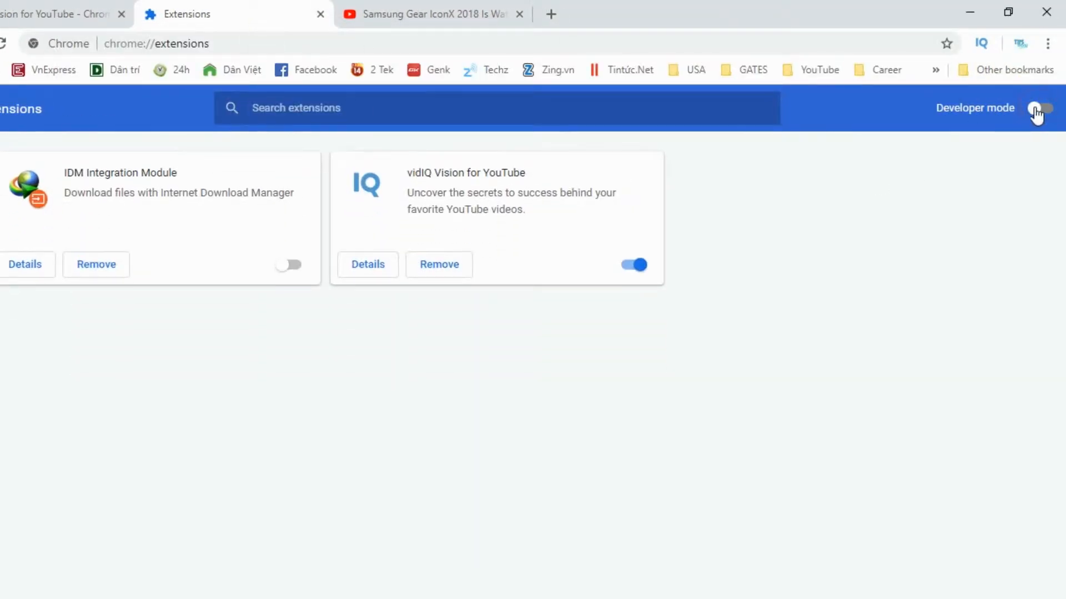
{"action": "left_click", "coordinate": [1039, 111]}
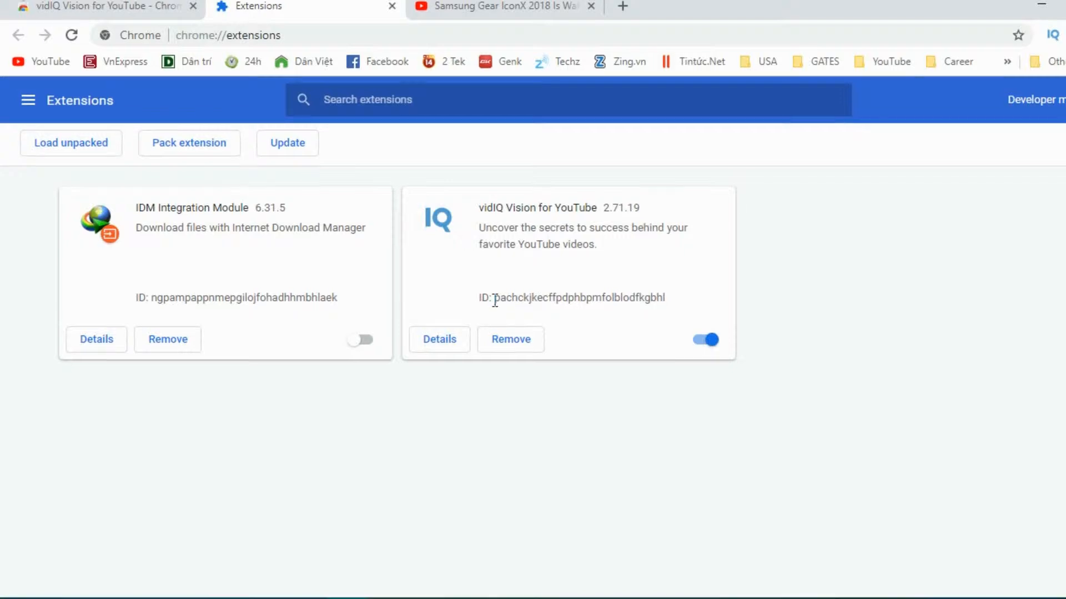
{"action": "left_click_drag", "start_coordinate": [492, 300], "coordinate": [686, 301]}
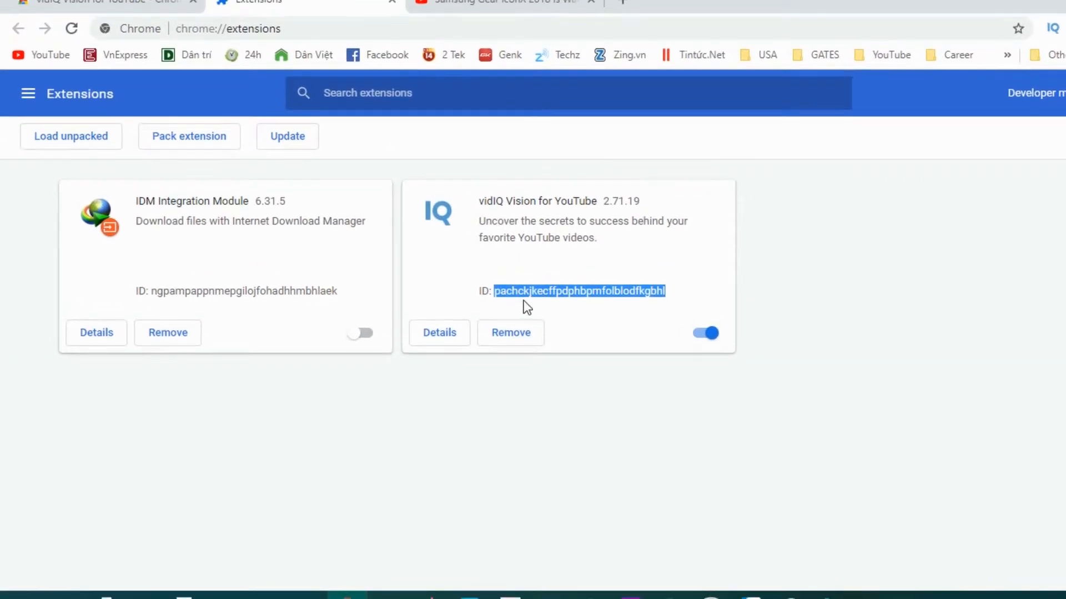
{"action": "left_click_drag", "start_coordinate": [529, 300], "coordinate": [492, 302]}
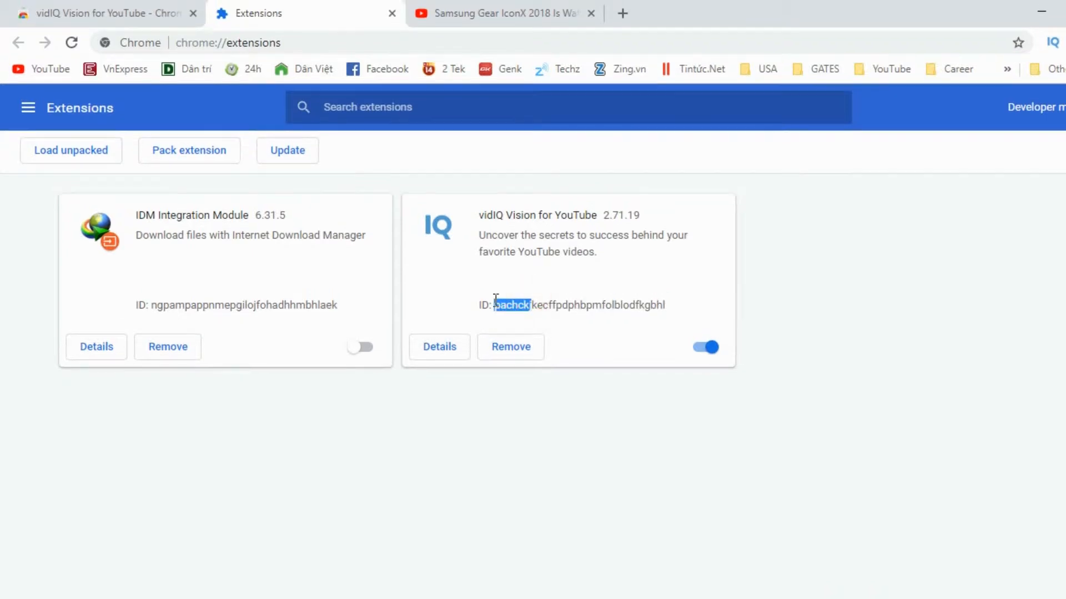
{"action": "left_click", "coordinate": [663, 298]}
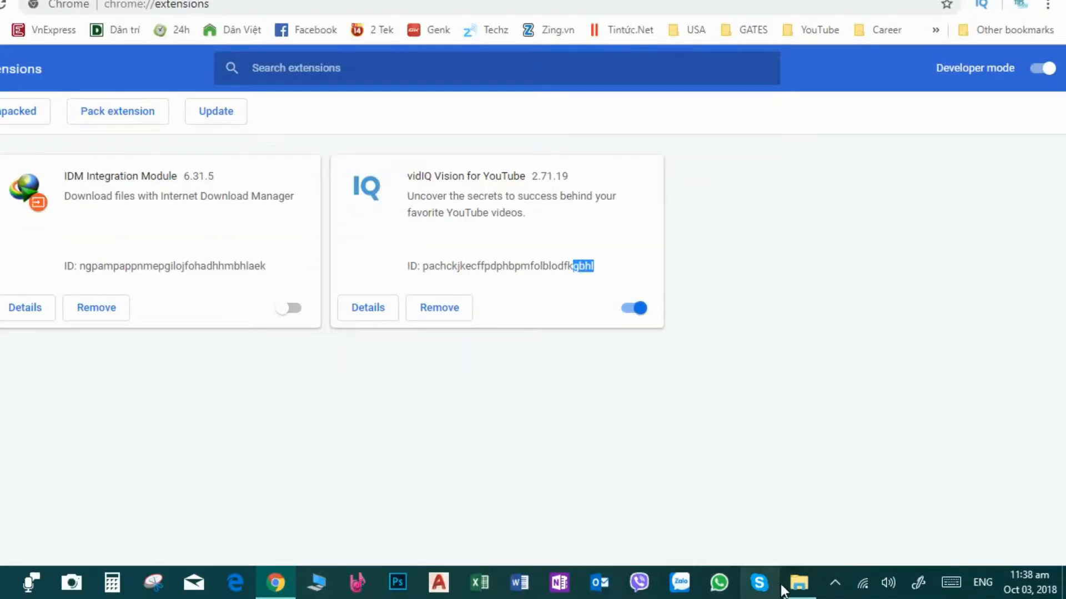
- In File Explorer, open the extension folder named pachckjkecffpdphbpmfolblodfkgbhl
{"action": "left_click", "coordinate": [788, 587]}
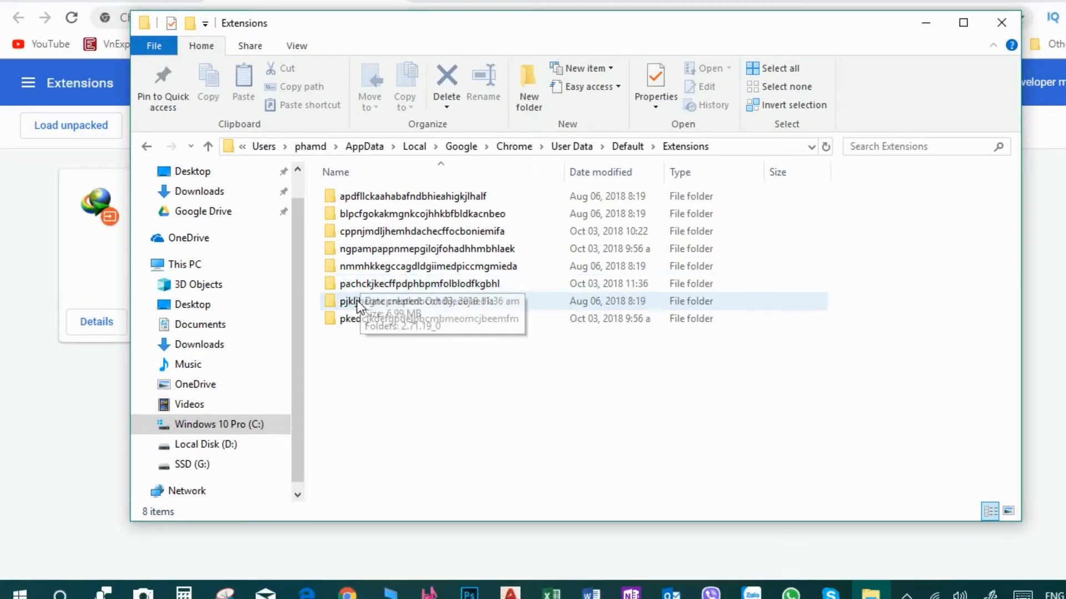
{"action": "left_click", "coordinate": [356, 287]}
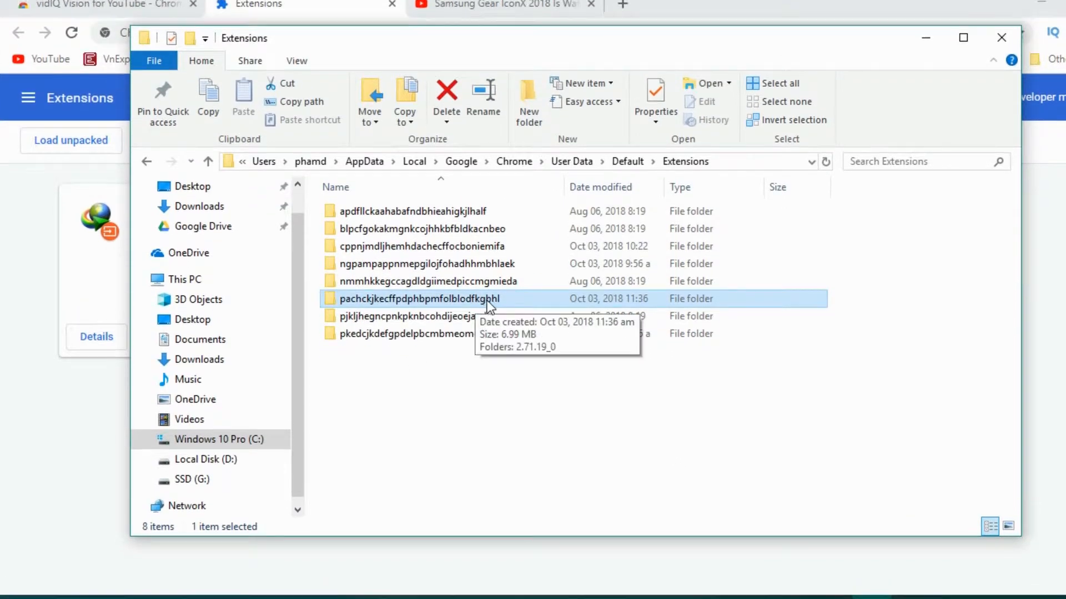
{"action": "left_click", "coordinate": [423, 302]}
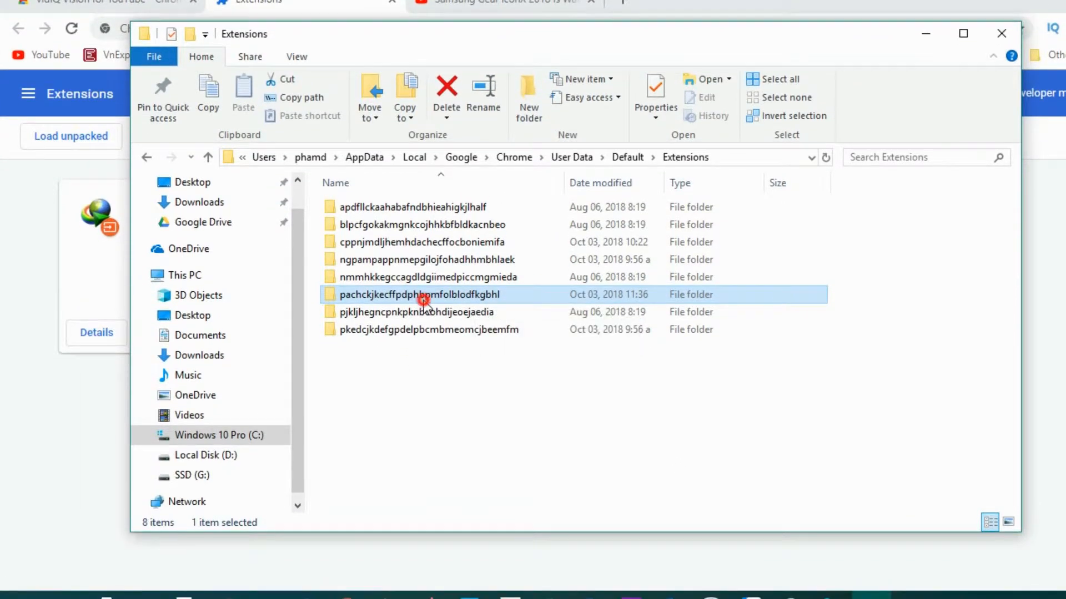
{"action": "double_click", "coordinate": [424, 302]}
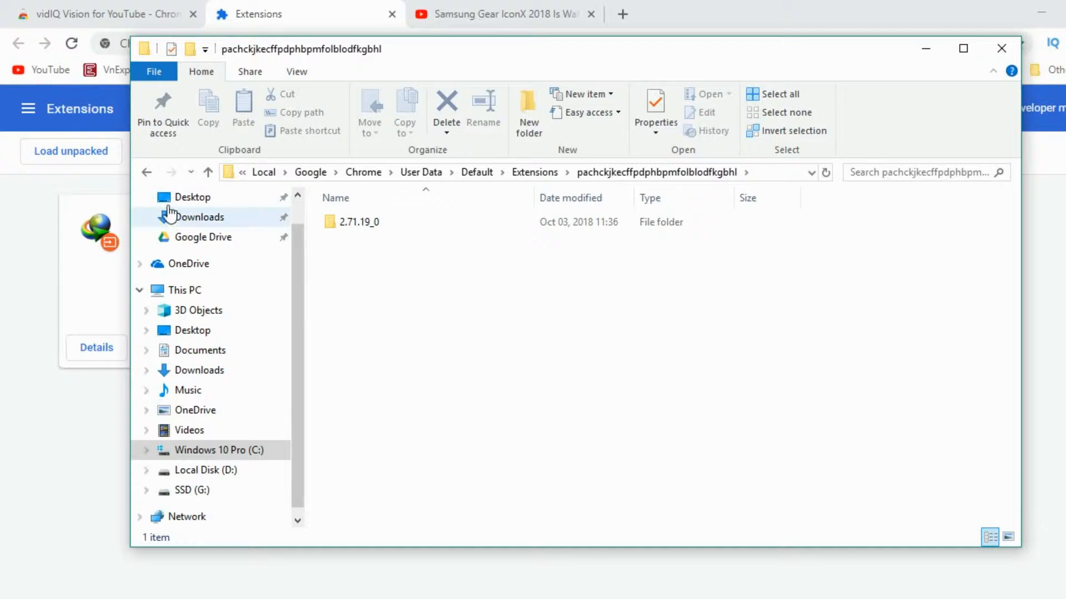
- Search the Extensions folder for the vidIQ extension ID and open the matching folder
{"action": "left_click", "coordinate": [146, 157]}
{"action": "left_click", "coordinate": [602, 327]}
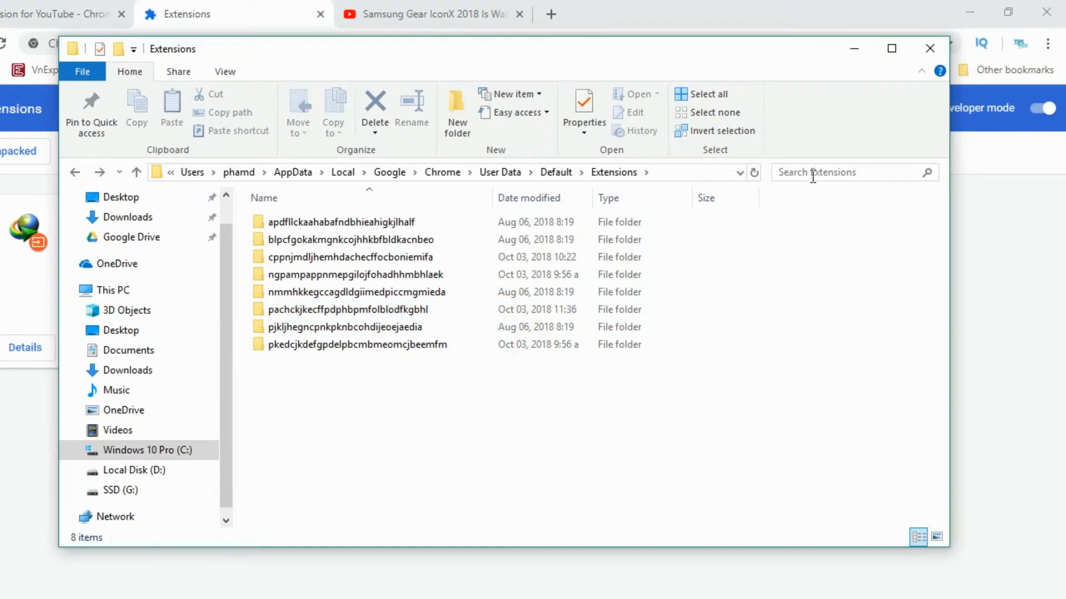
{"action": "left_click", "coordinate": [887, 140]}
{"action": "left_click", "coordinate": [837, 192]}
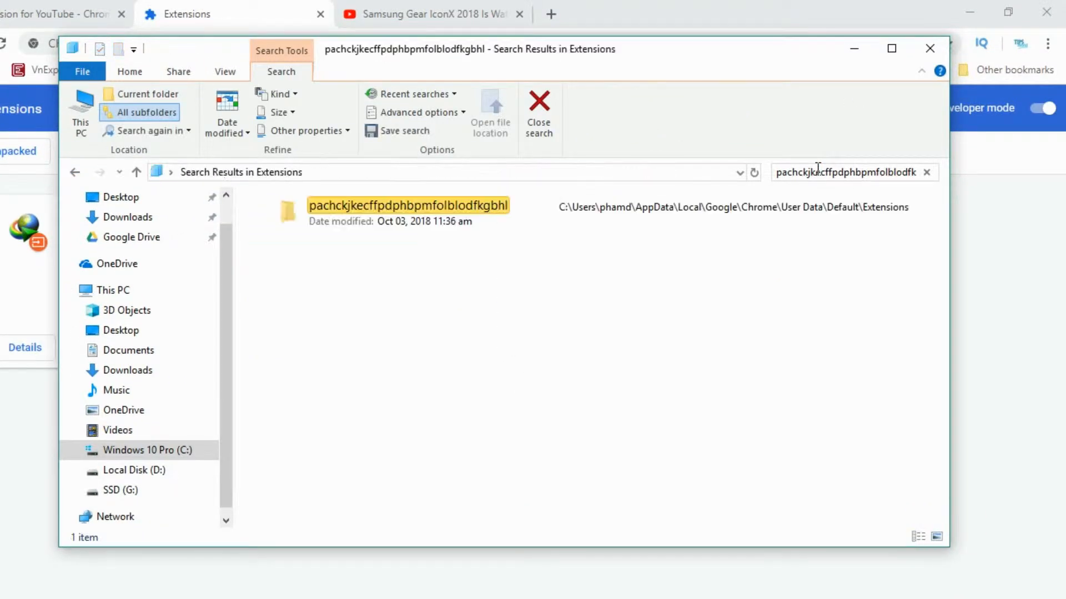
{"action": "left_click", "coordinate": [361, 218]}
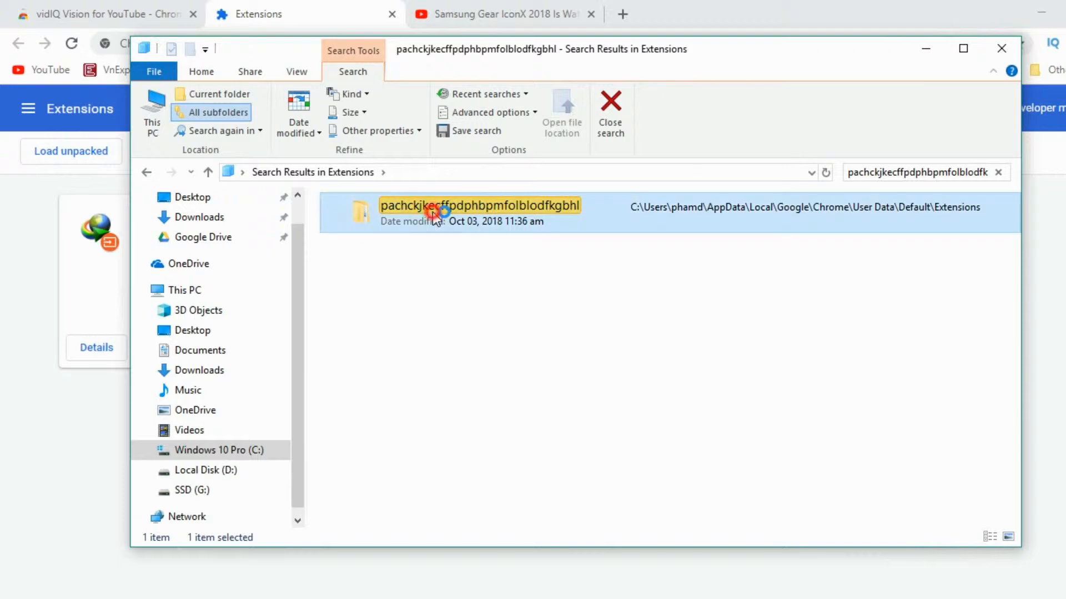
{"action": "double_click", "coordinate": [434, 217]}
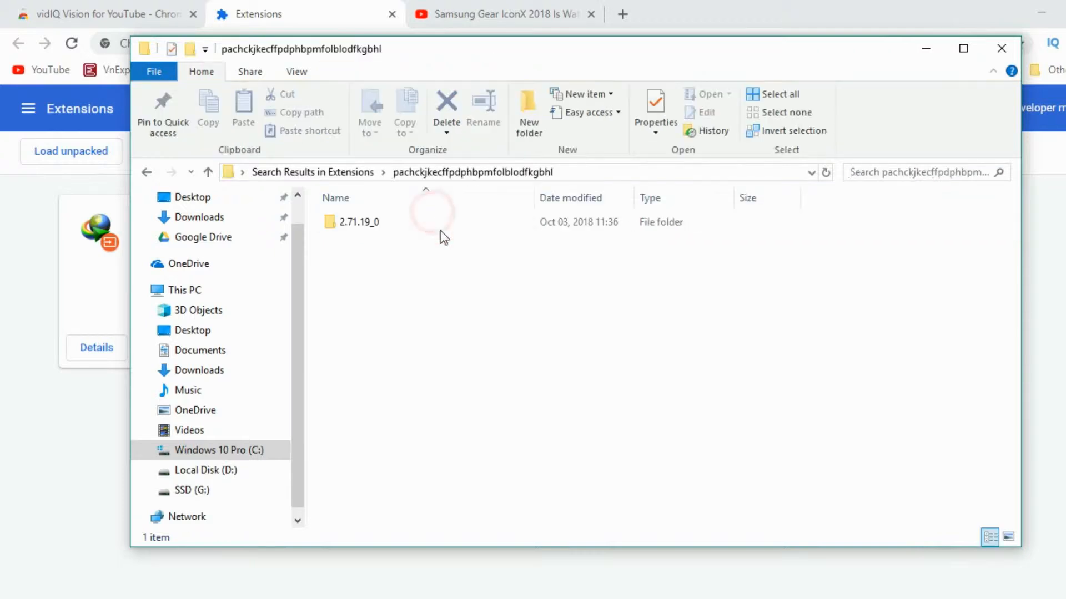
- Open the 2.71.19_0 version folder and open the bundle JavaScript file in Notepad
{"action": "double_click", "coordinate": [363, 226]}
{"action": "left_click_drag", "start_coordinate": [515, 52], "coordinate": [641, 60]}
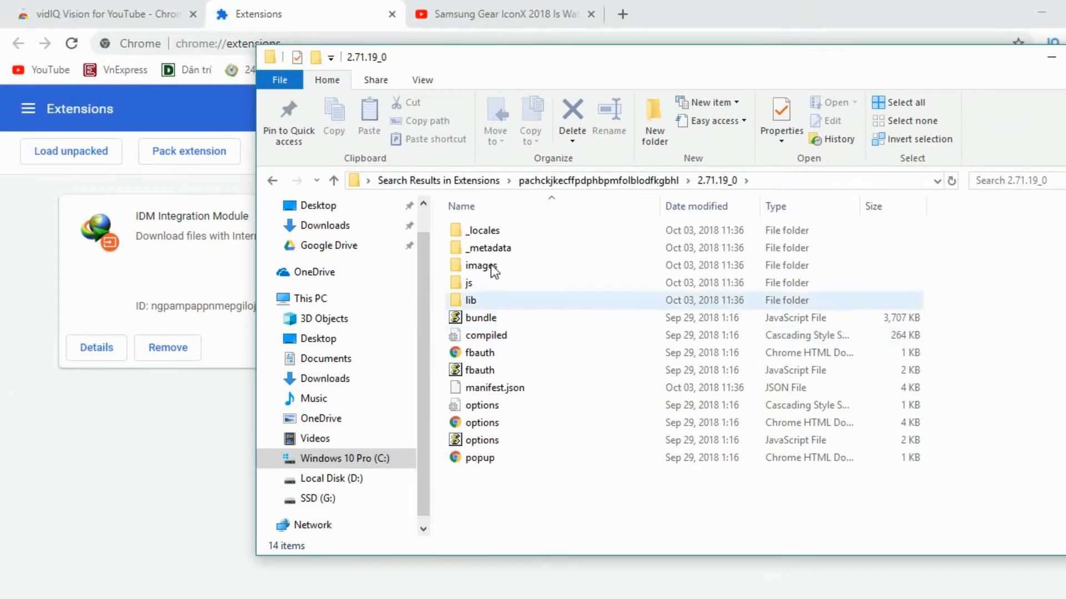
{"action": "left_click", "coordinate": [491, 309]}
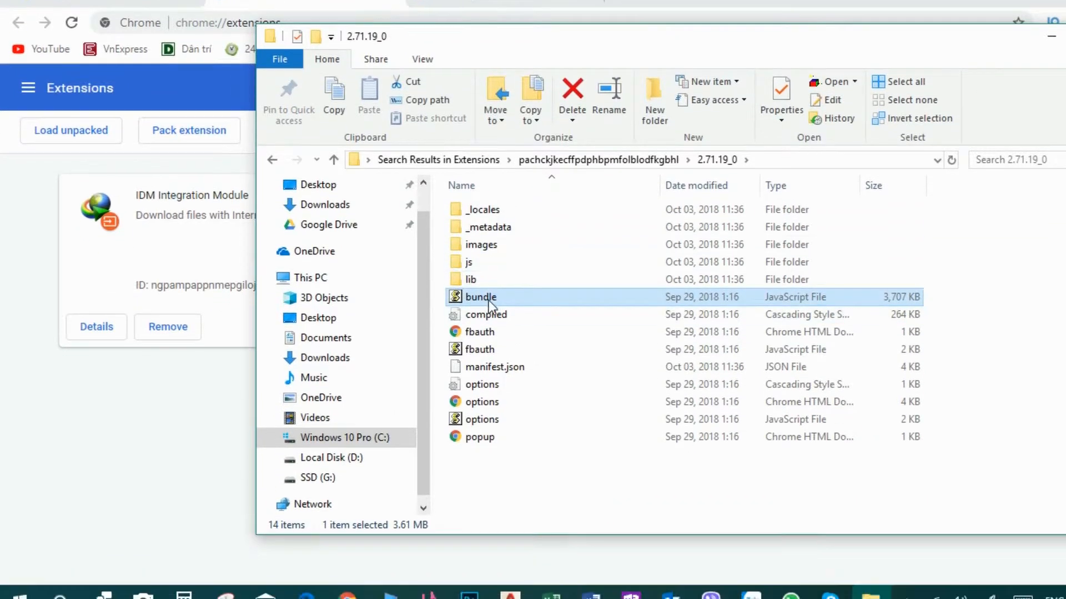
{"action": "right_click", "coordinate": [489, 301]}
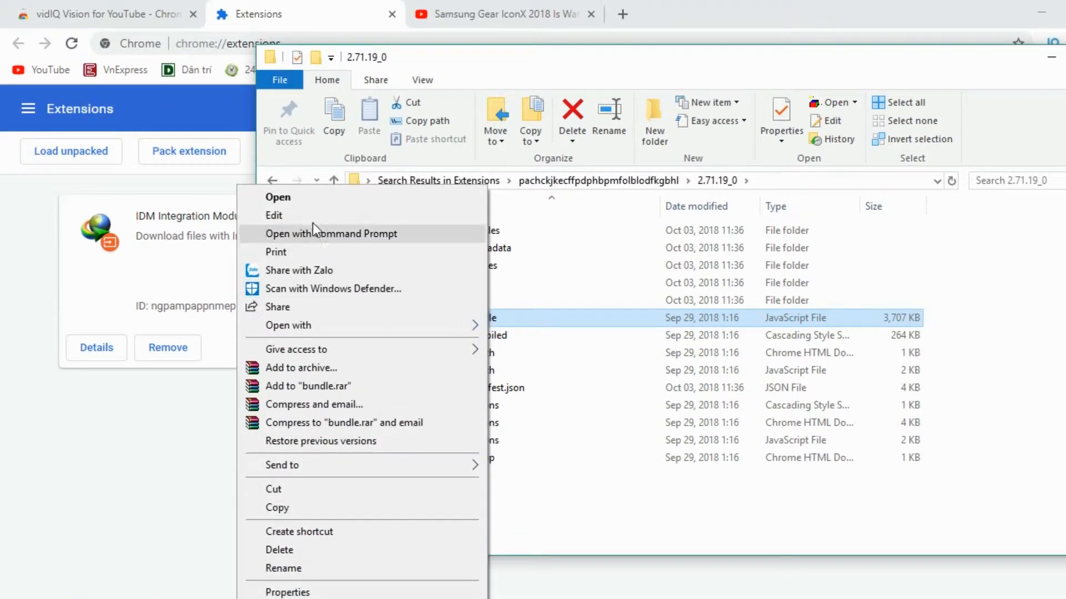
{"action": "left_click", "coordinate": [297, 193]}
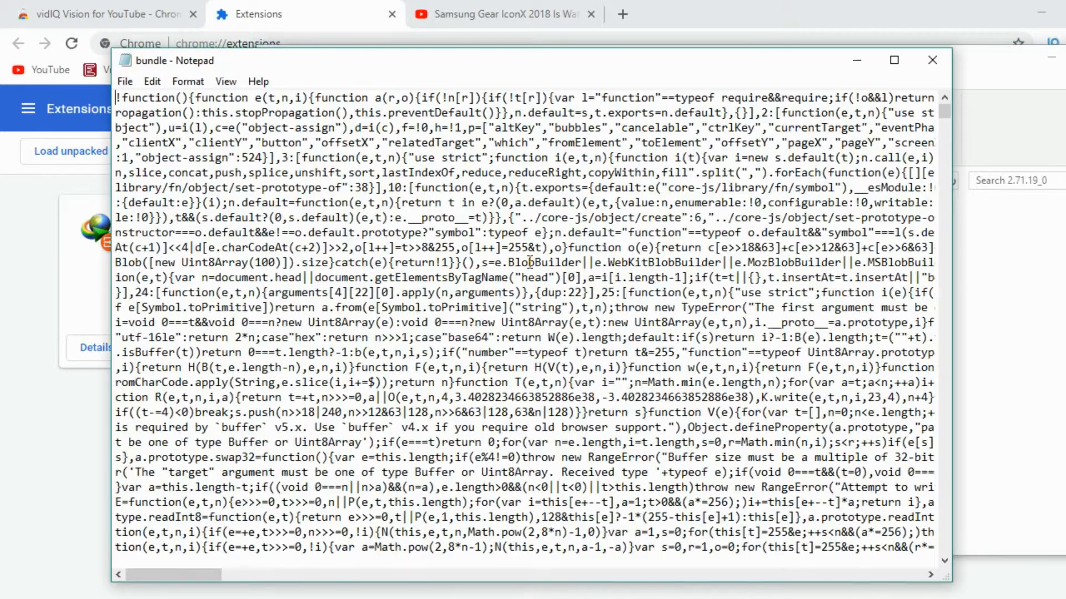
- Select and copy the entire contents of the bundle file in Notepad
{"action": "scroll", "coordinate": [418, 266], "scroll_direction": "down", "scroll_amount": 4}
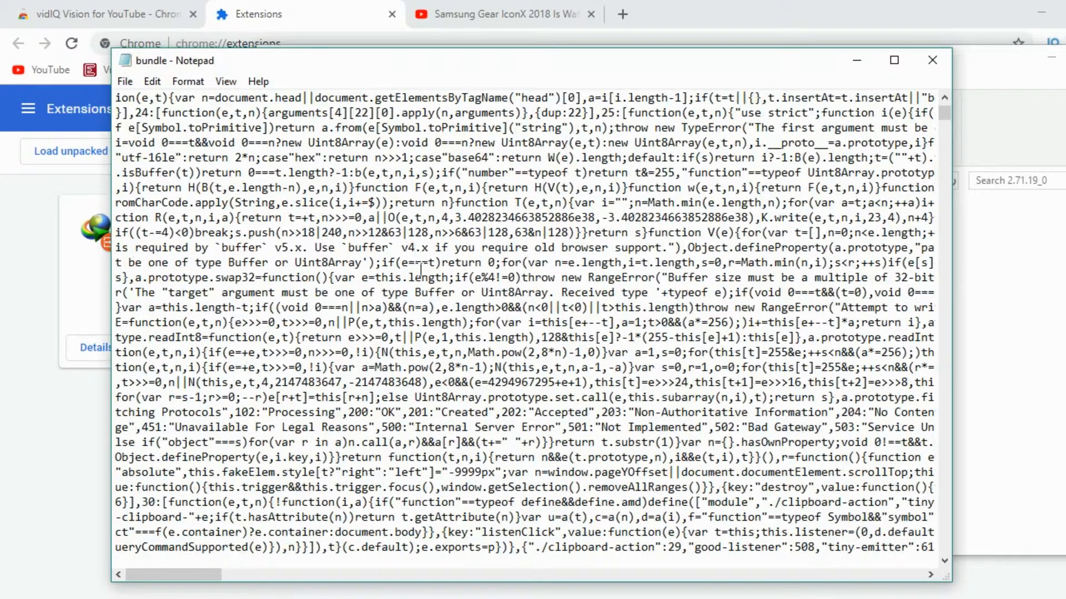
{"action": "scroll", "coordinate": [424, 268], "scroll_direction": "up", "scroll_amount": 4}
{"action": "key", "text": "ctrl+a"}
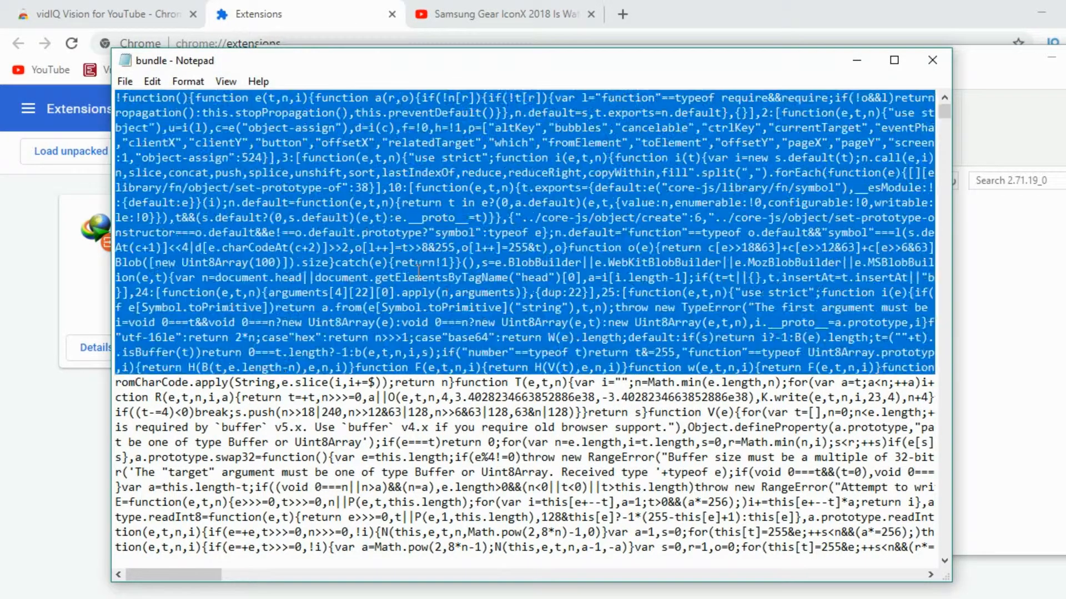
{"action": "right_click", "coordinate": [168, 272]}
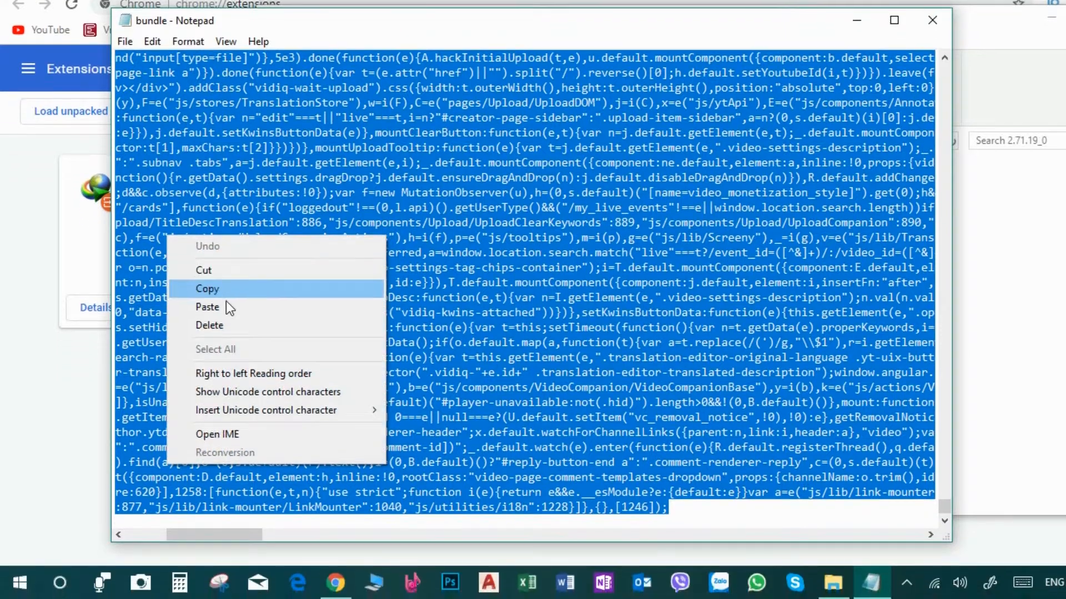
{"action": "left_click", "coordinate": [218, 289]}
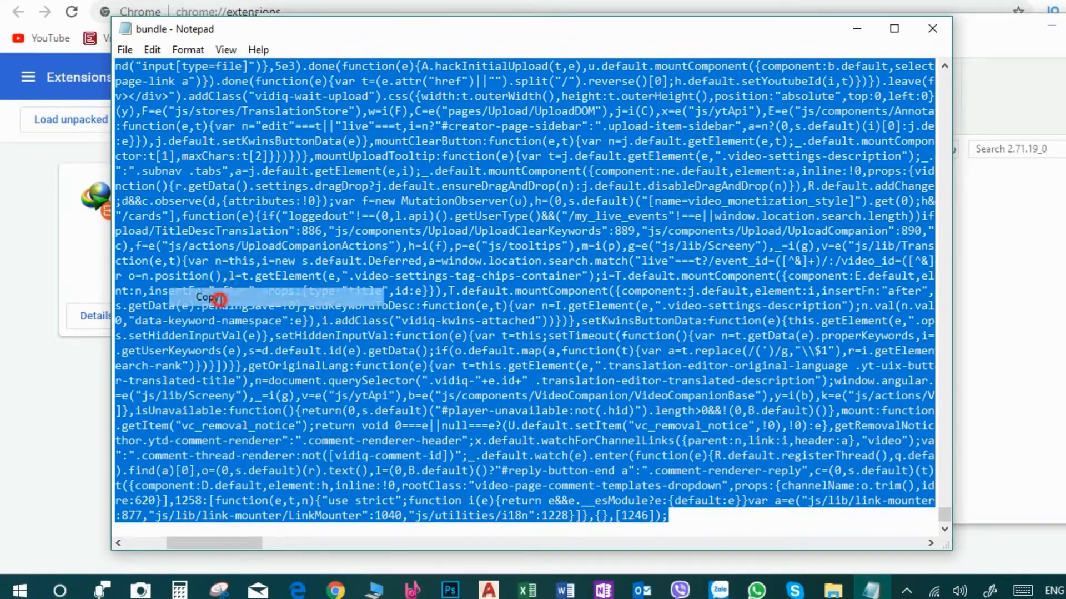
- Switch to the browser and move the YouTube video tab to the first position
{"action": "left_click", "coordinate": [316, 5]}
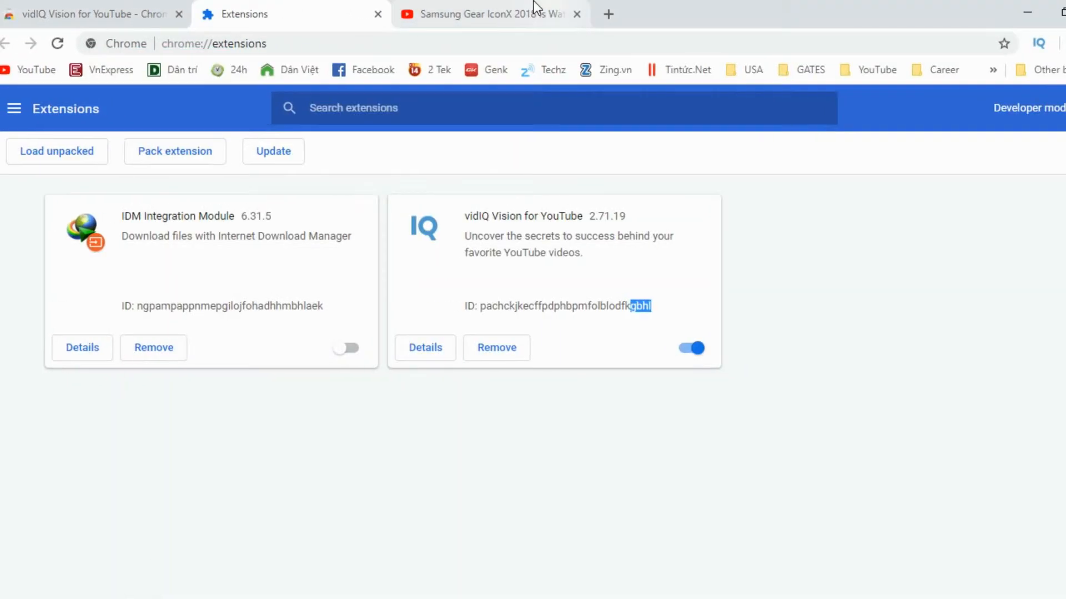
{"action": "left_click", "coordinate": [504, 4]}
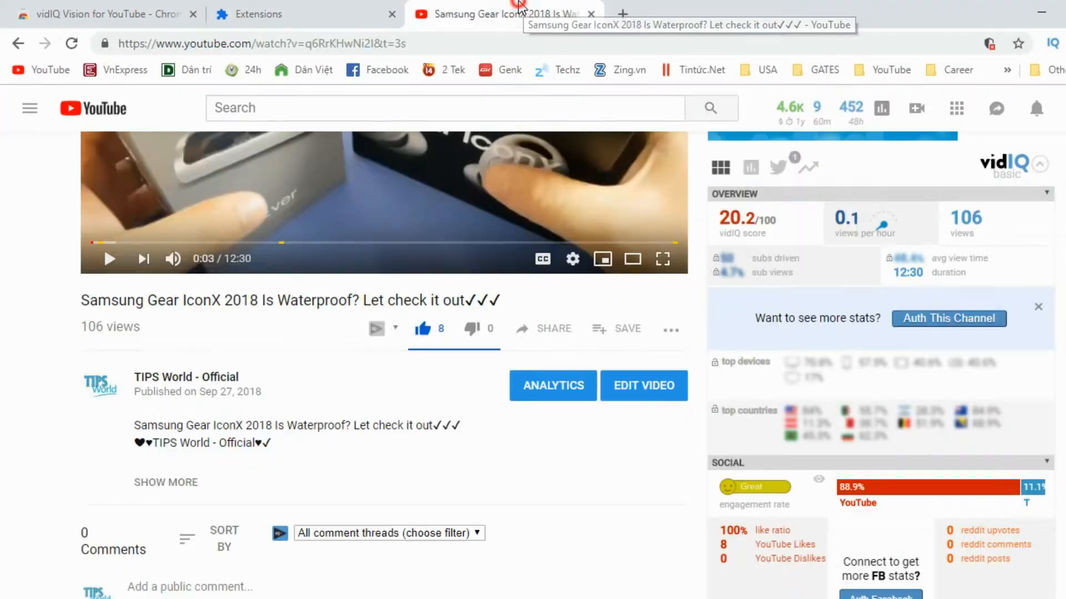
{"action": "left_click_drag", "start_coordinate": [488, 15], "coordinate": [162, 24]}
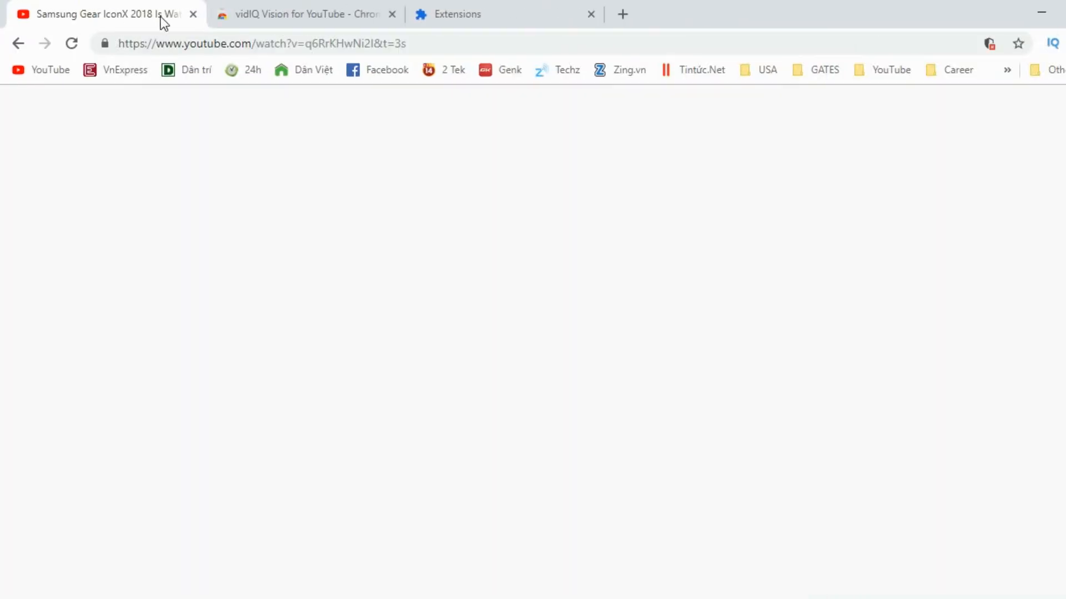
- Open a new tab and go to jsbeautifier.org
{"action": "key", "text": "ctrl+t"}
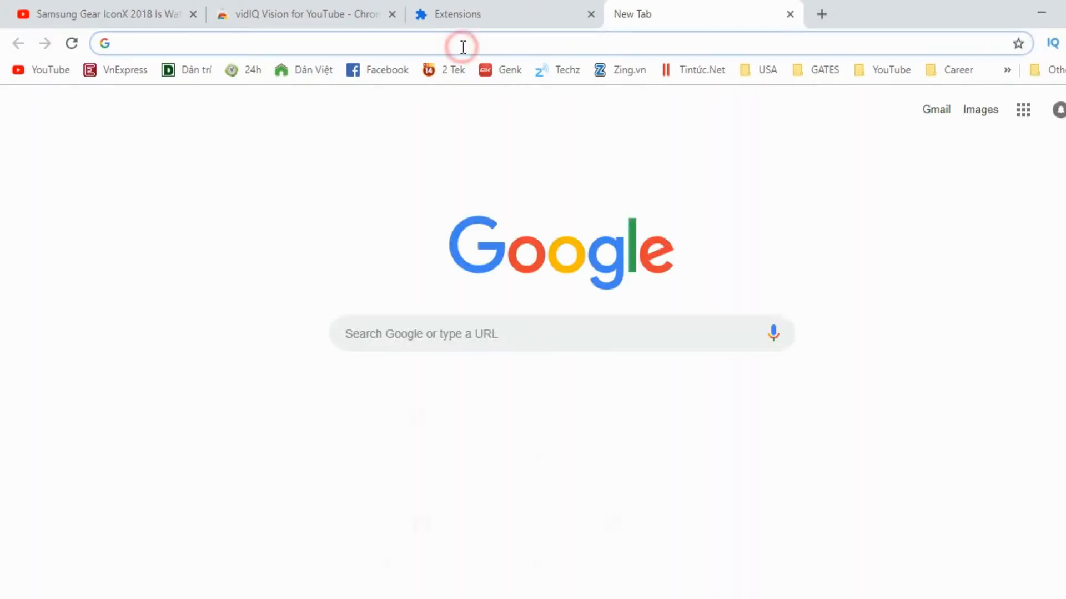
{"action": "type", "text": "http://jsbeautifier.org"}
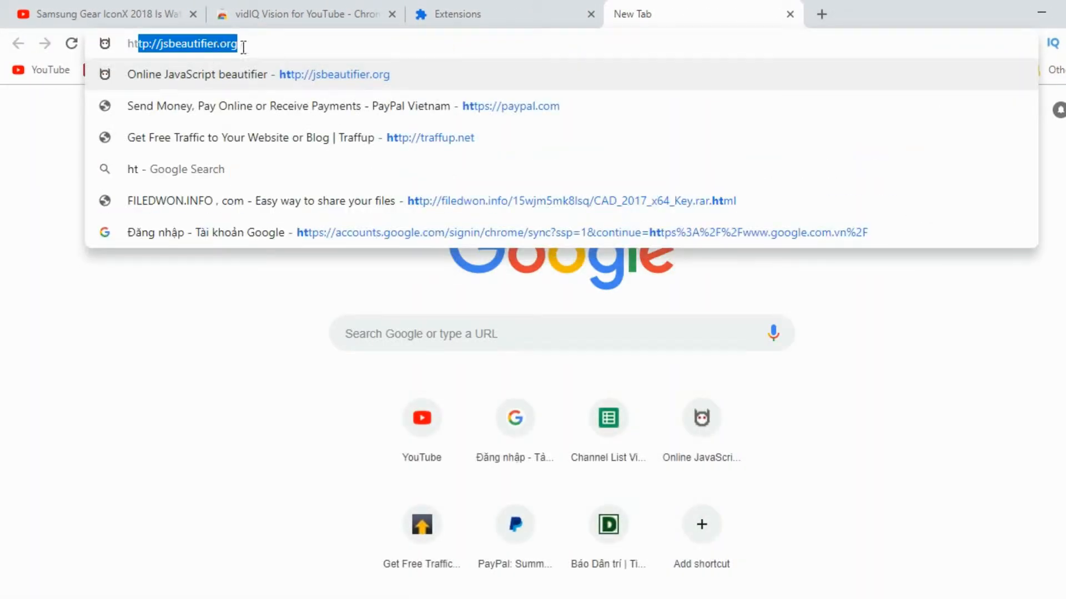
{"action": "left_click", "coordinate": [205, 44]}
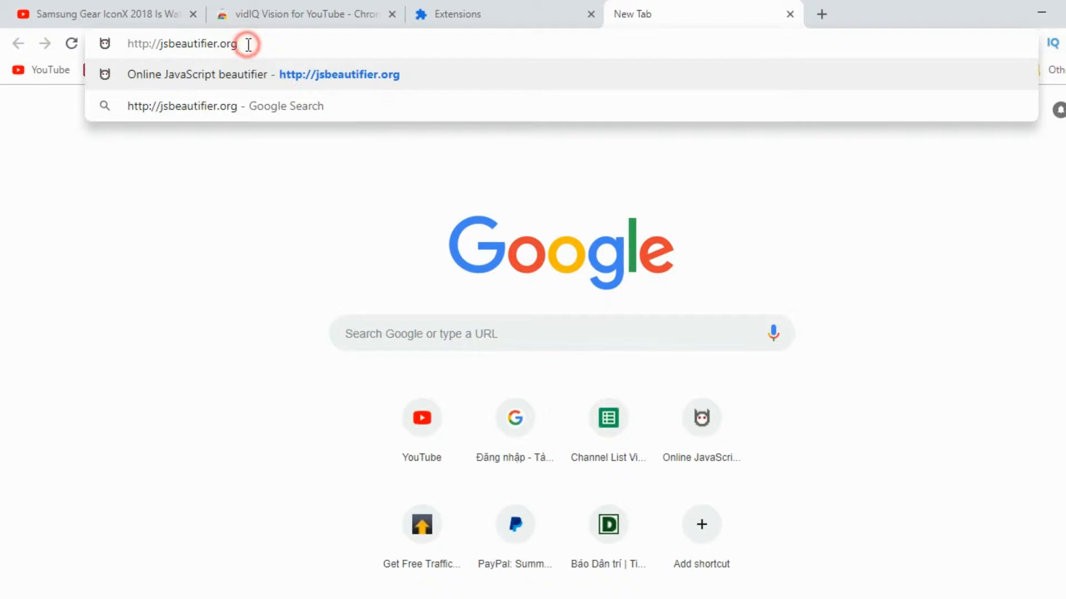
{"action": "key", "text": "Return"}
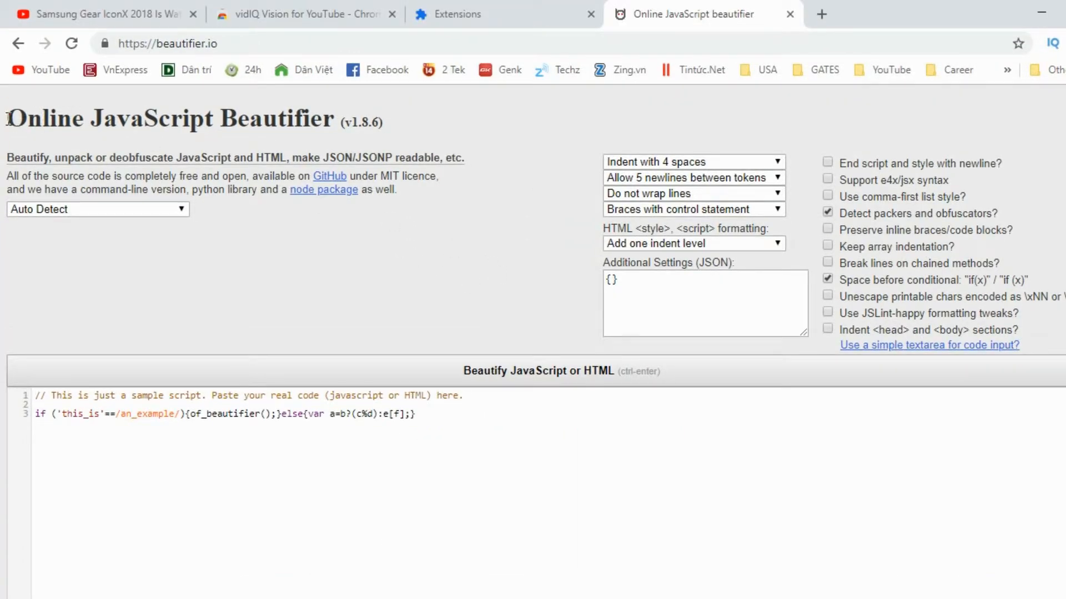
- Clear the sample script from the beautifier's code editor
{"action": "left_click_drag", "start_coordinate": [8, 118], "coordinate": [165, 106]}
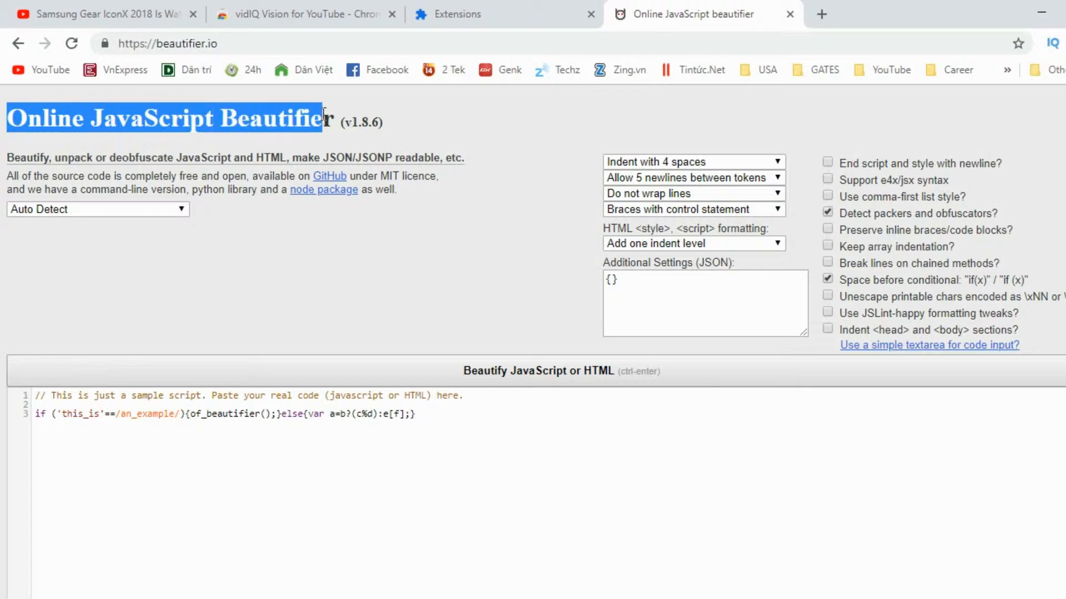
{"action": "key", "text": "ctrl+a"}
{"action": "key", "text": "Delete"}
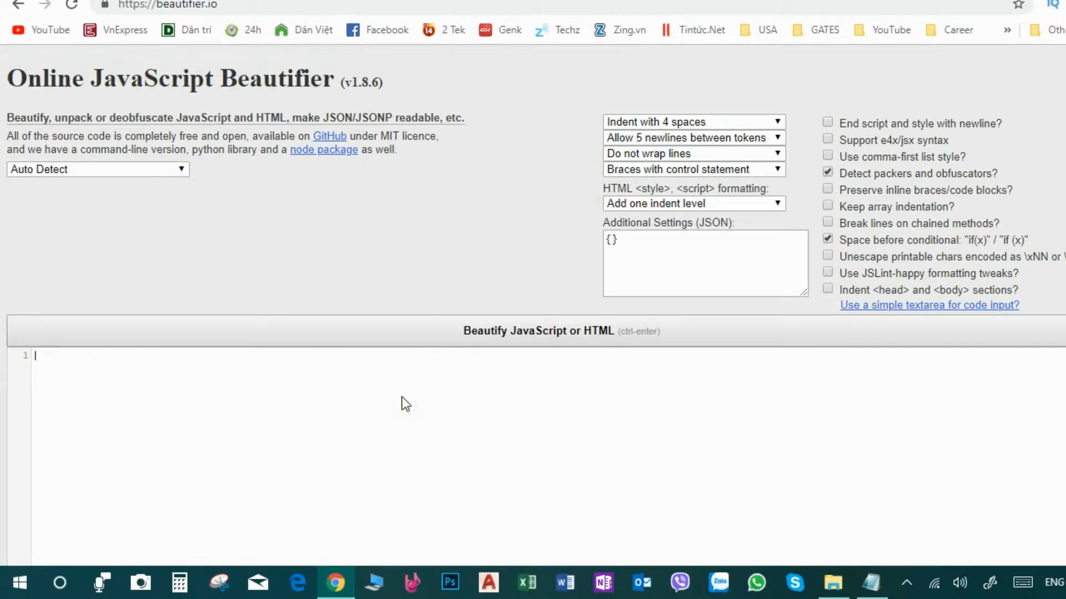
- Paste the copied bundle code into the editor, waiting out the unresponsive page, and beautify it
{"action": "right_click", "coordinate": [135, 391]}
{"action": "left_click", "coordinate": [194, 252]}
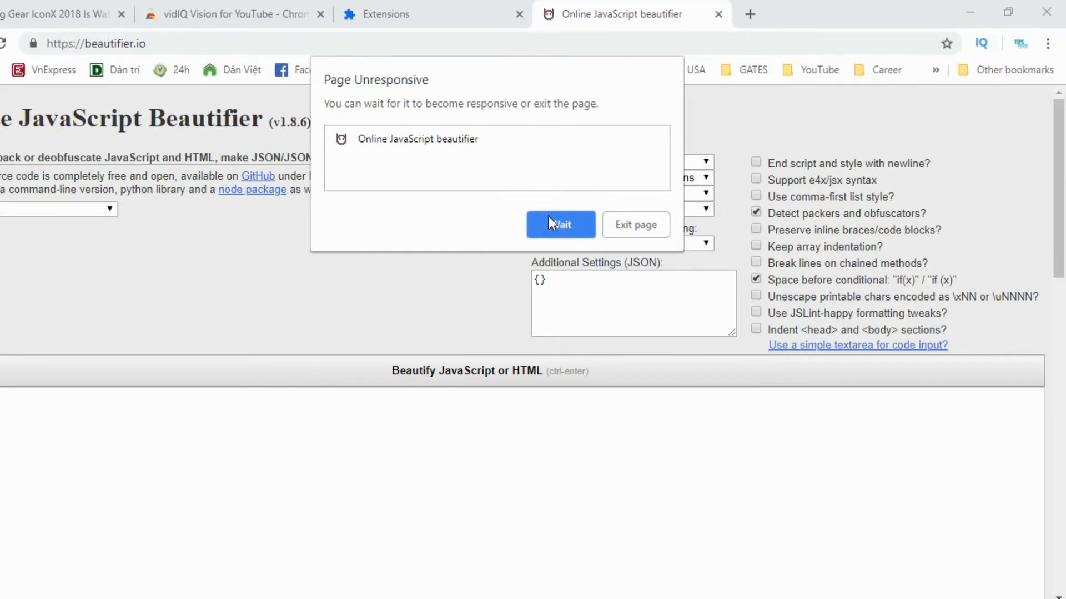
{"action": "left_click", "coordinate": [549, 222]}
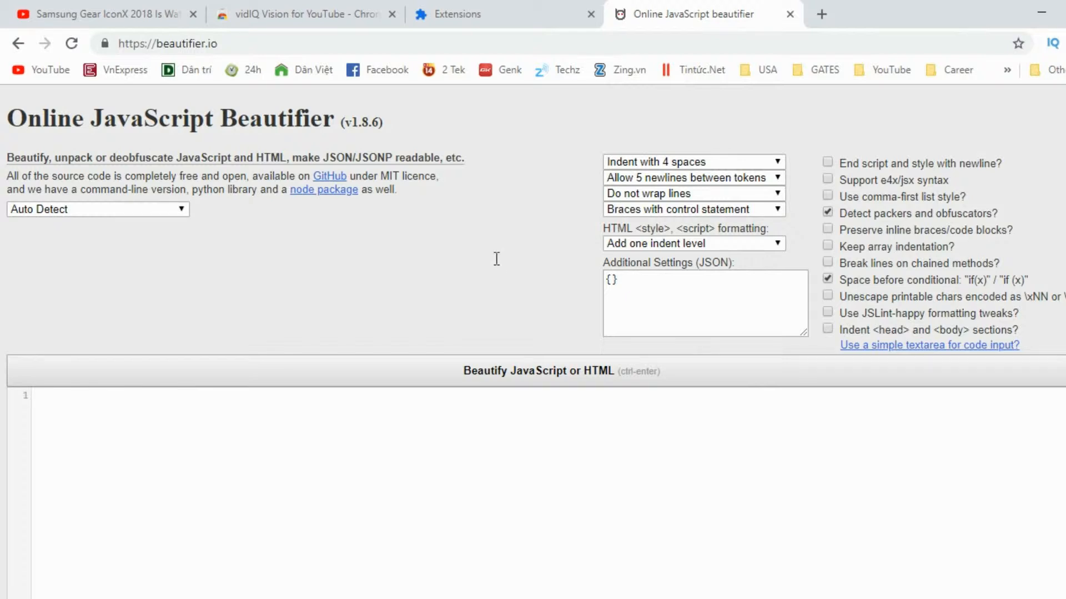
{"action": "key", "text": "ctrl+v"}
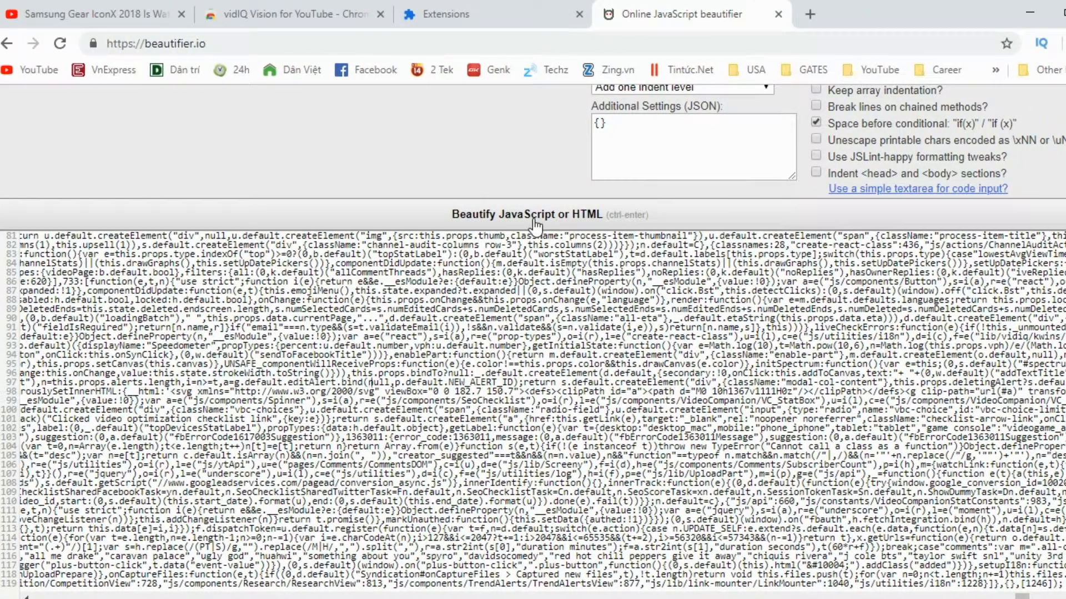
{"action": "left_click", "coordinate": [535, 226]}
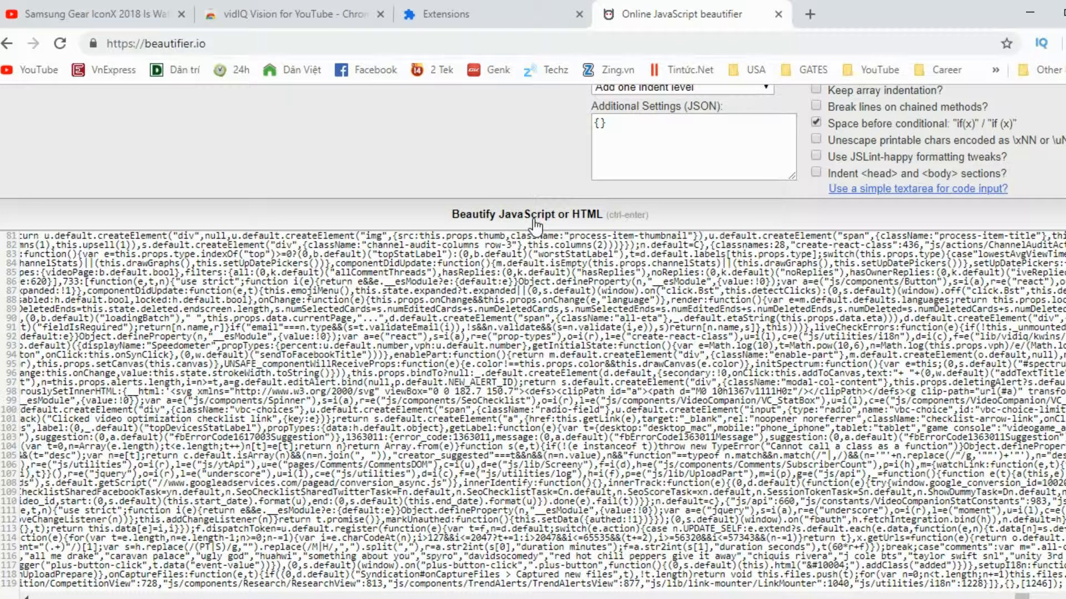
{"action": "left_click", "coordinate": [534, 222]}
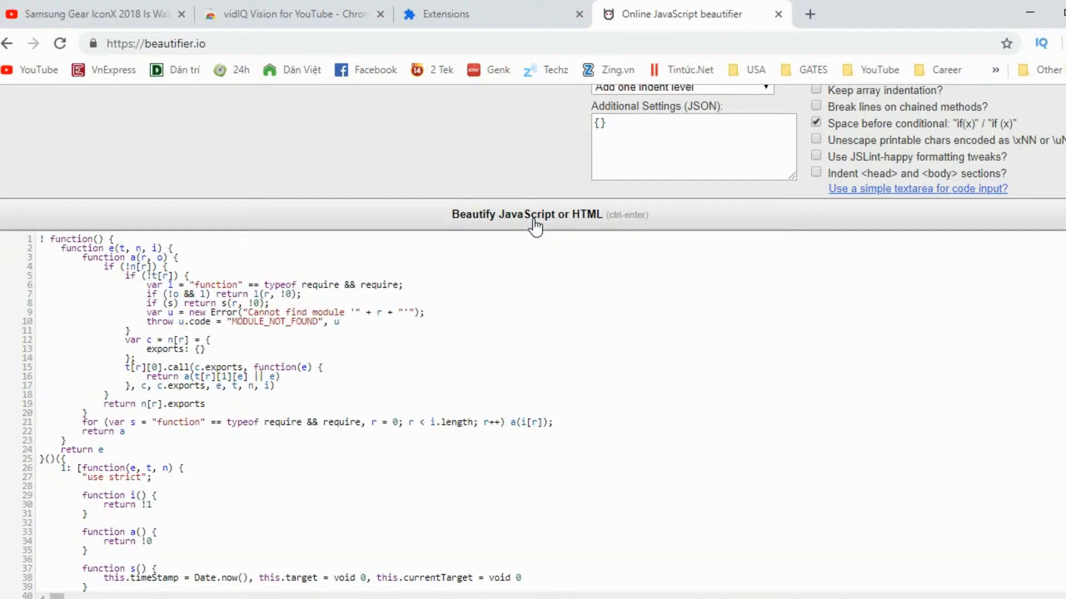
- Select and copy all of the beautified code in the editor
{"action": "left_click", "coordinate": [148, 410]}
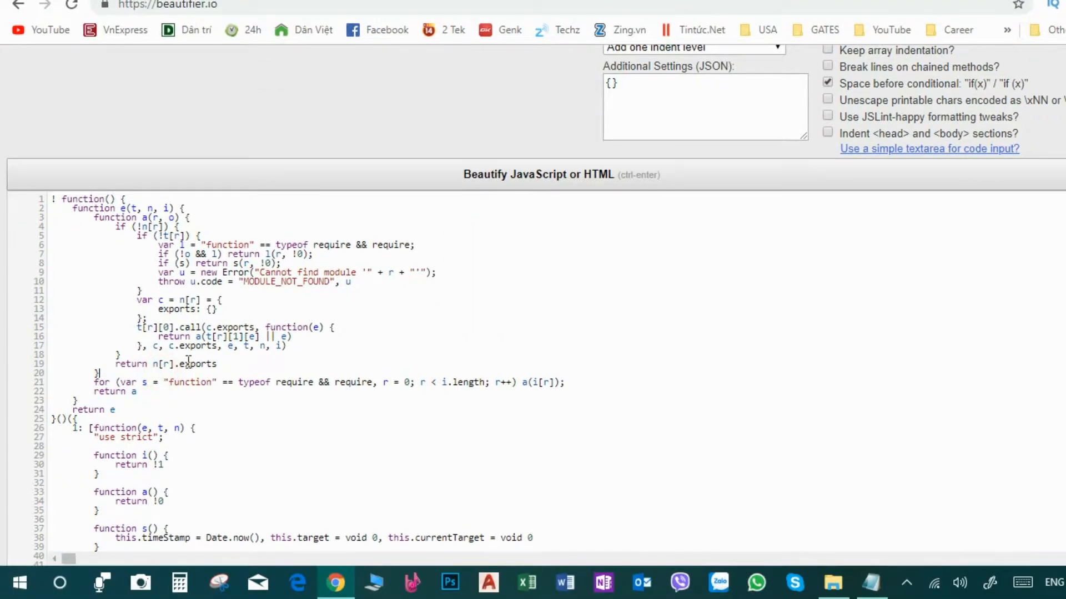
{"action": "key", "text": "ctrl+a"}
{"action": "right_click", "coordinate": [185, 336]}
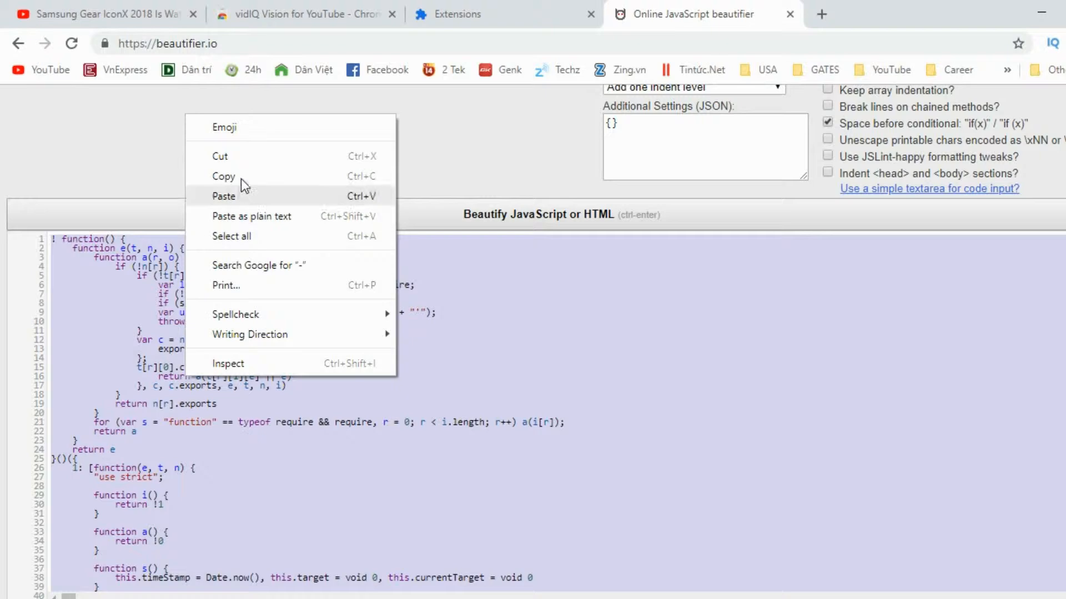
{"action": "left_click", "coordinate": [241, 177]}
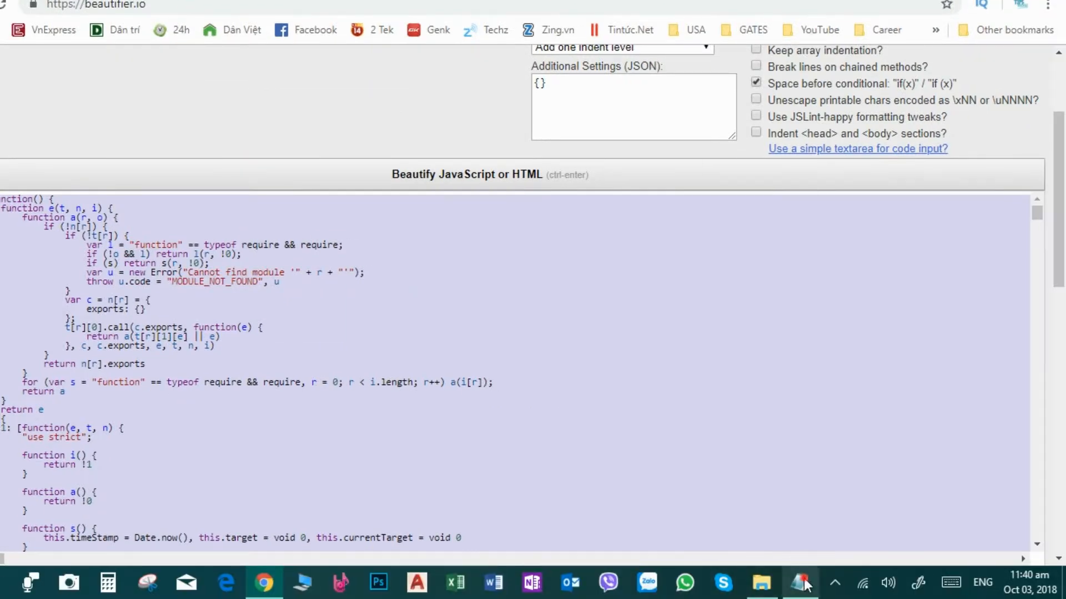
- Switch to Notepad, delete the bundle file's contents, and try pasting the copied code
{"action": "left_click", "coordinate": [801, 583]}
{"action": "key", "text": "Delete"}
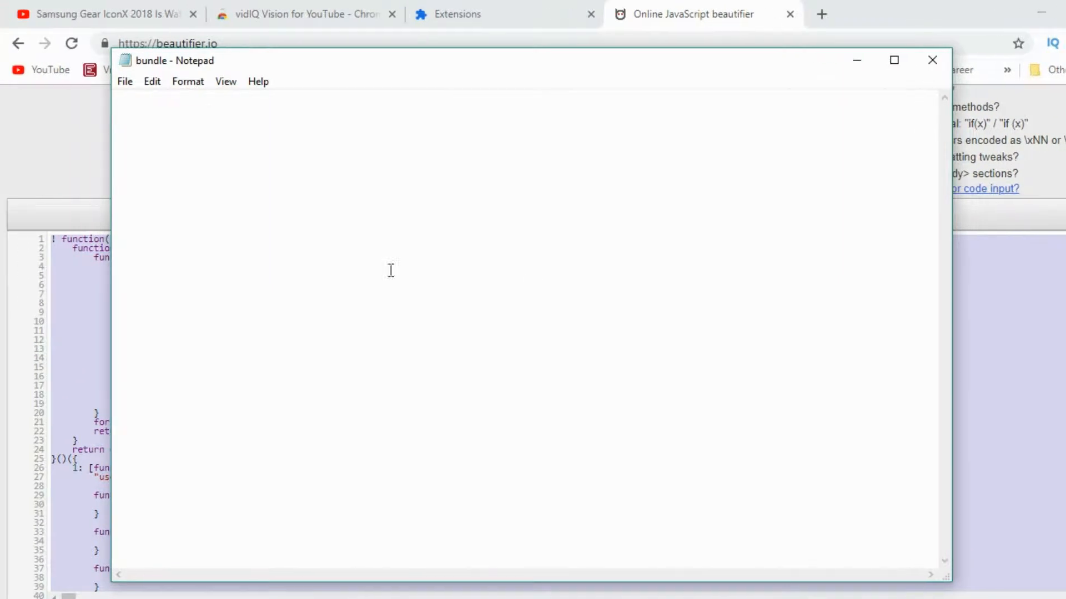
{"action": "left_click", "coordinate": [171, 102]}
{"action": "key", "text": "ctrl+v"}
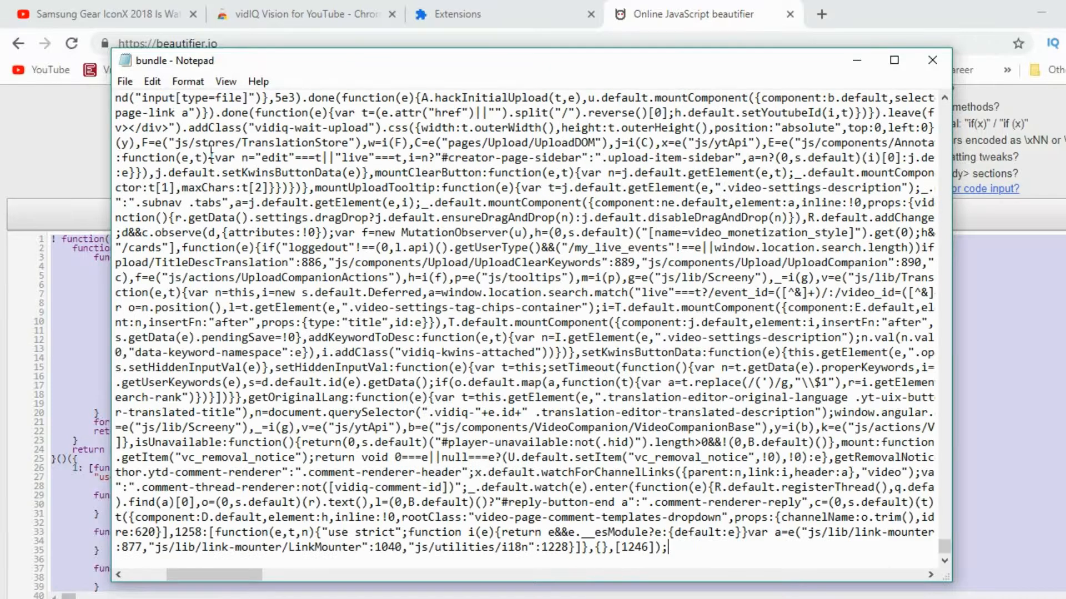
{"action": "left_click", "coordinate": [350, 292]}
{"action": "key", "text": "ctrl+a"}
{"action": "key", "text": "Delete"}
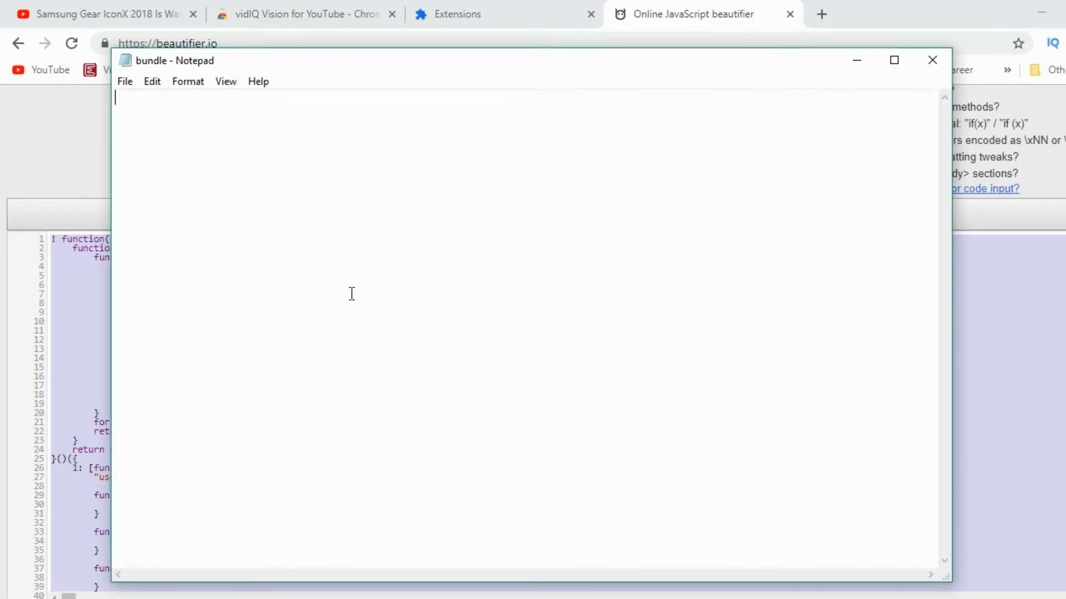
- Repeatedly paste the clipboard into the bundle file and clear it again
{"action": "key", "text": "ctrl+v"}
{"action": "left_click", "coordinate": [350, 292]}
{"action": "key", "text": "ctrl+a"}
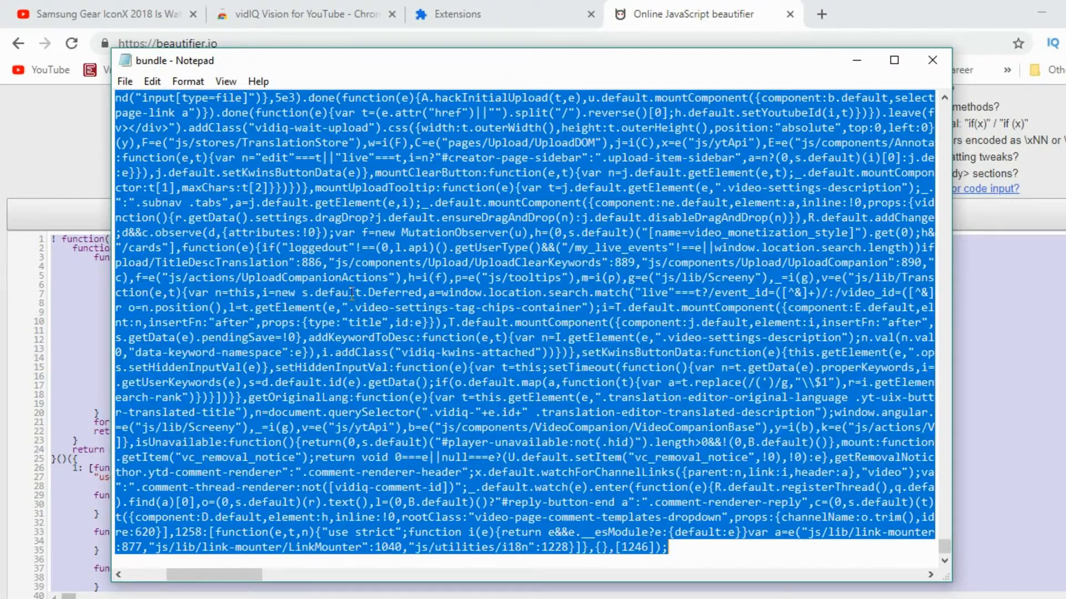
{"action": "key", "text": "Delete"}
{"action": "right_click", "coordinate": [261, 148]}
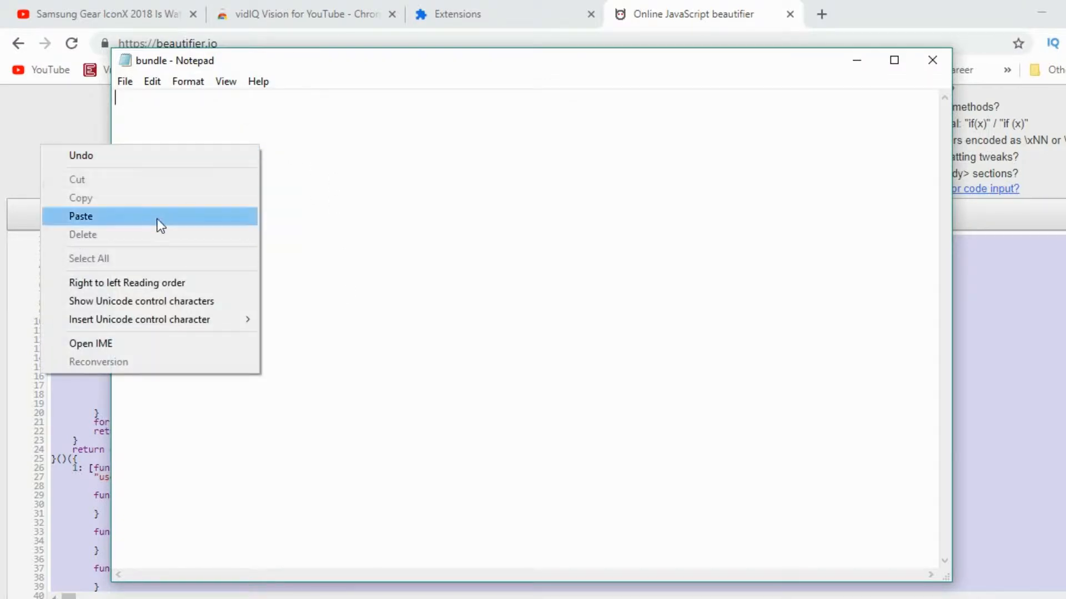
{"action": "left_click", "coordinate": [150, 216]}
{"action": "key", "text": "ctrl+a"}
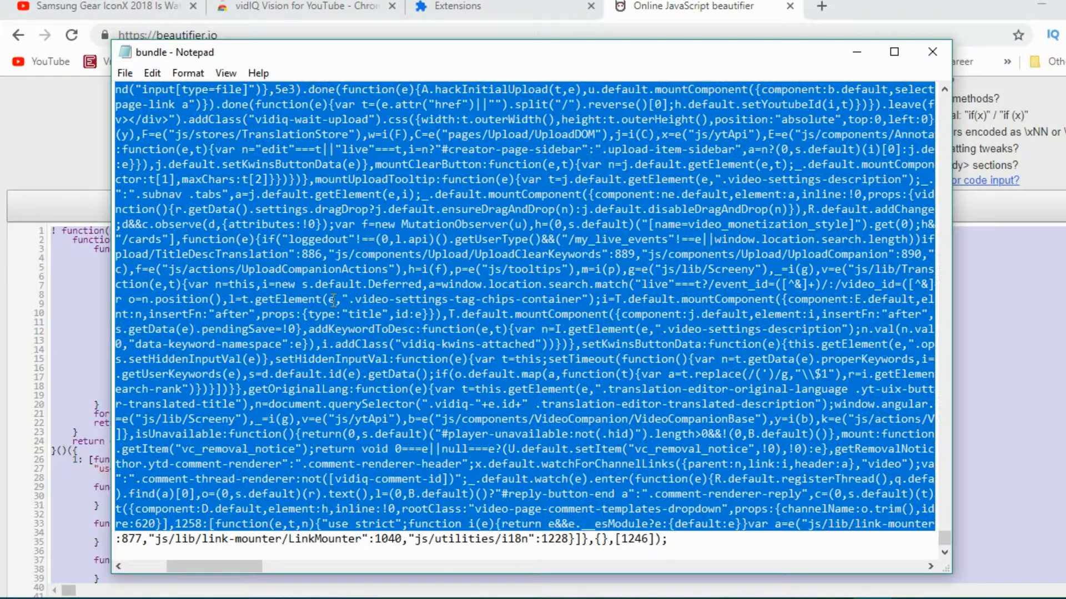
{"action": "key", "text": "Delete"}
{"action": "left_click", "coordinate": [243, 151]}
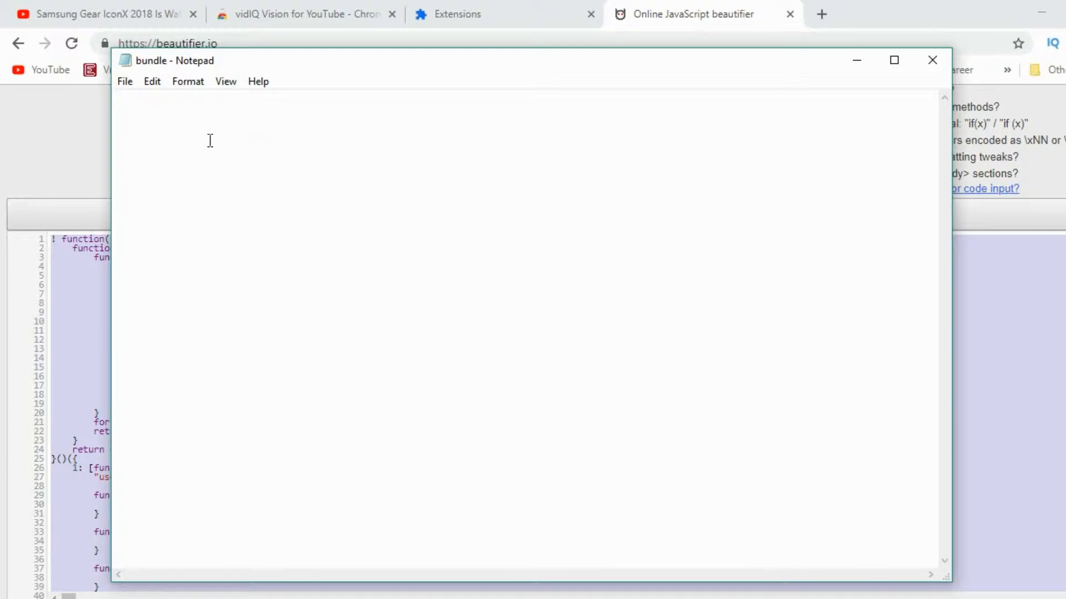
{"action": "key", "text": "ctrl+v"}
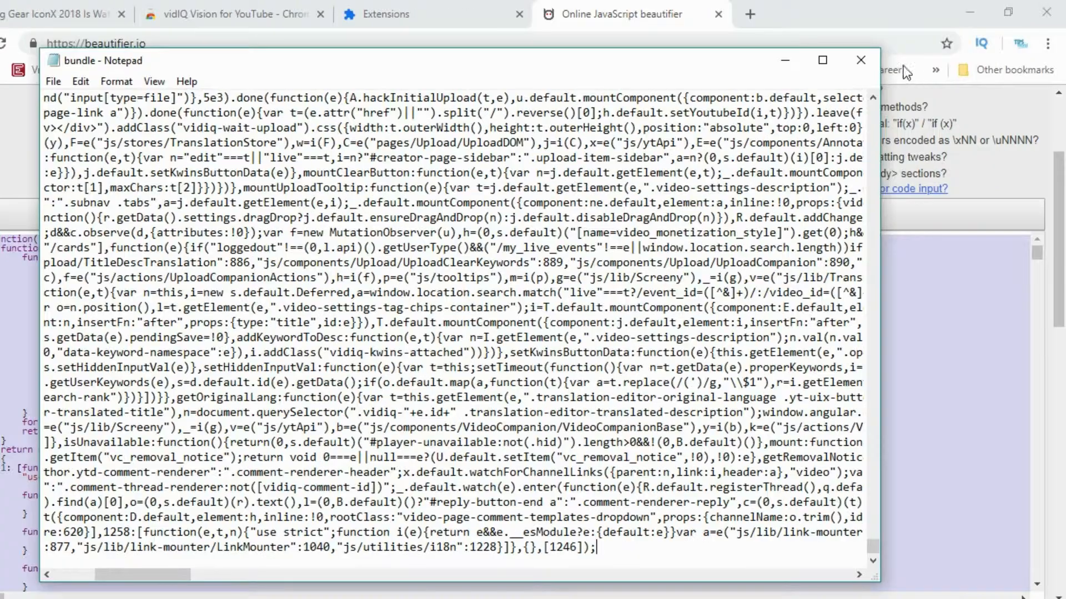
{"action": "key", "text": "ctrl+a"}
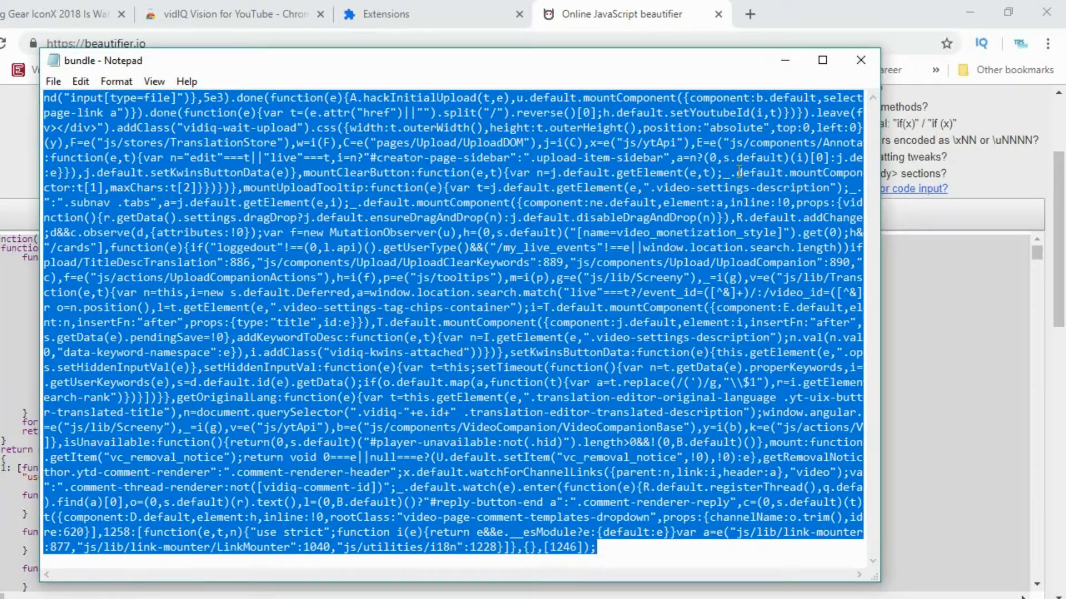
{"action": "key", "text": "Delete"}
- Return to the beautifier and copy all of the beautified code again
{"action": "left_click", "coordinate": [660, 6]}
{"action": "left_click", "coordinate": [298, 304]}
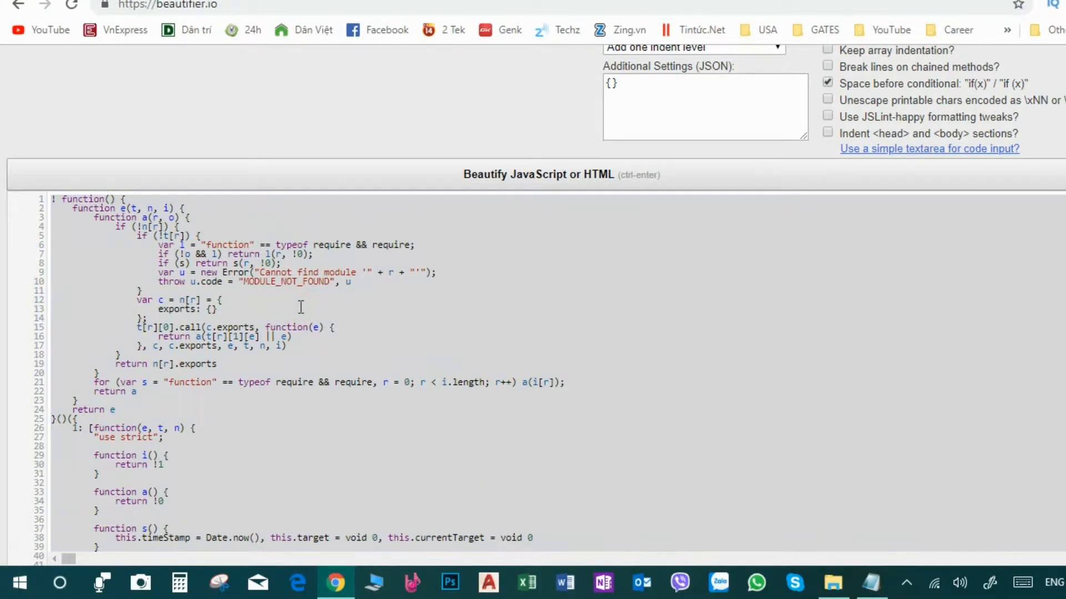
{"action": "key", "text": "ctrl+a"}
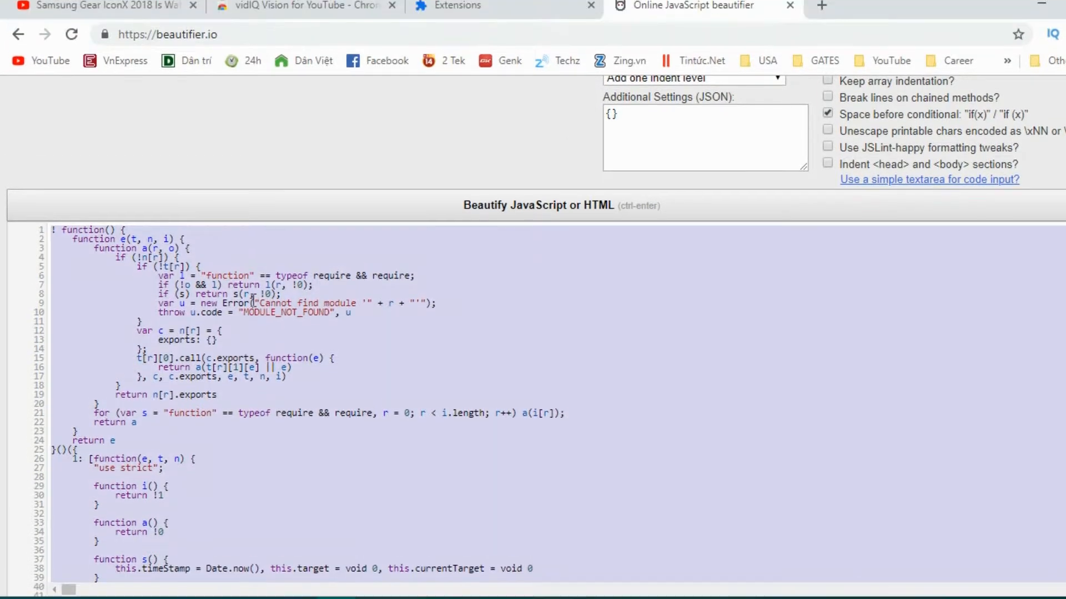
{"action": "right_click", "coordinate": [276, 300]}
{"action": "left_click", "coordinate": [304, 328]}
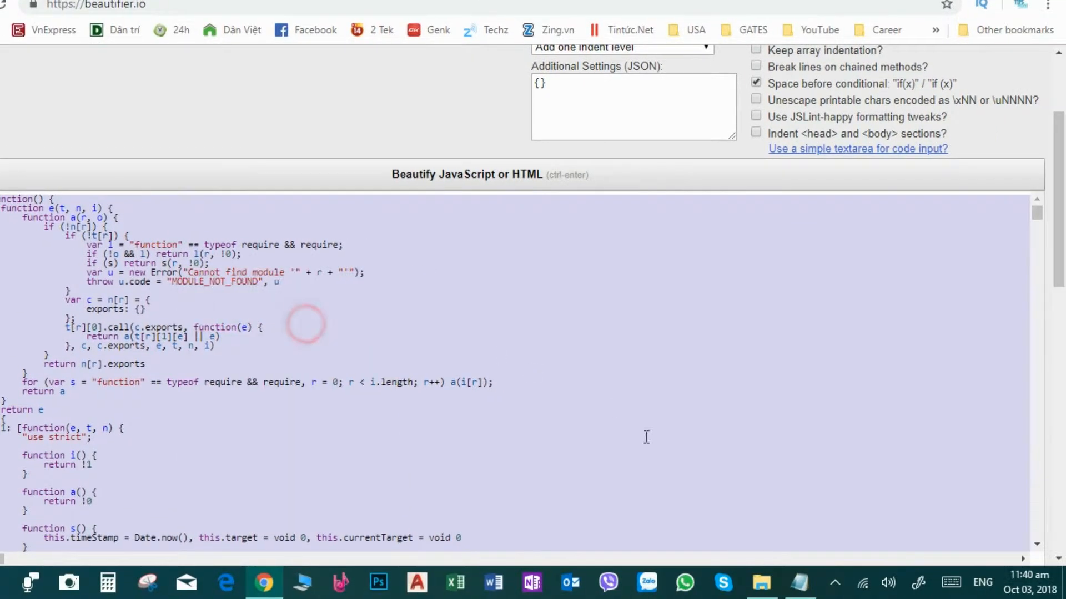
- Switch to Notepad, paste the clipboard into the bundle file twice, and clear its contents again
{"action": "left_click", "coordinate": [799, 583]}
{"action": "left_click", "coordinate": [278, 154]}
{"action": "key", "text": "ctrl+v"}
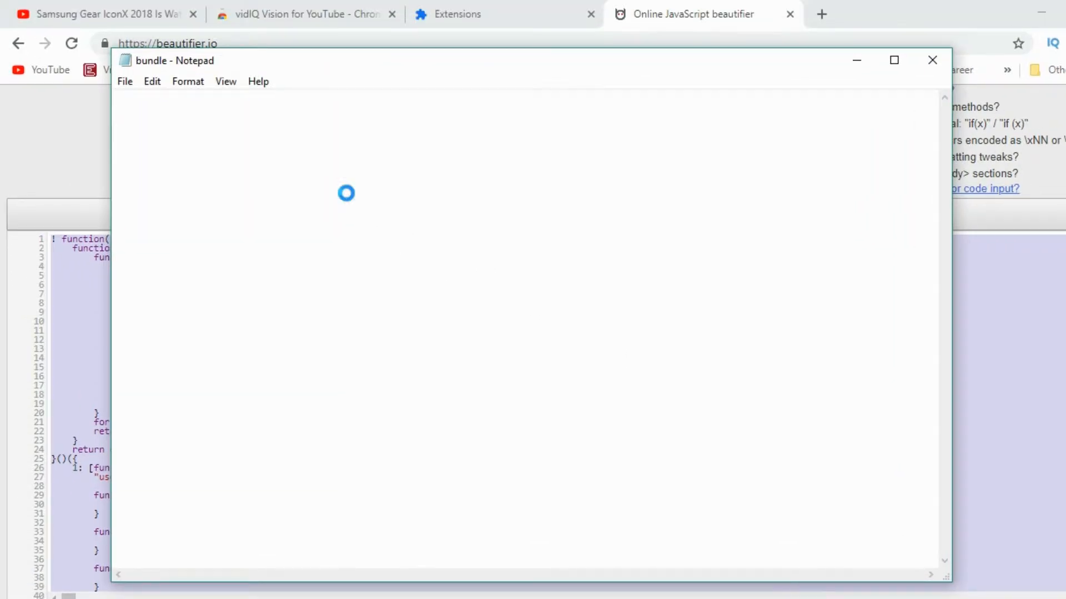
{"action": "key", "text": "ctrl+a"}
{"action": "key", "text": "Delete"}
{"action": "right_click", "coordinate": [293, 190]}
{"action": "left_click", "coordinate": [143, 262]}
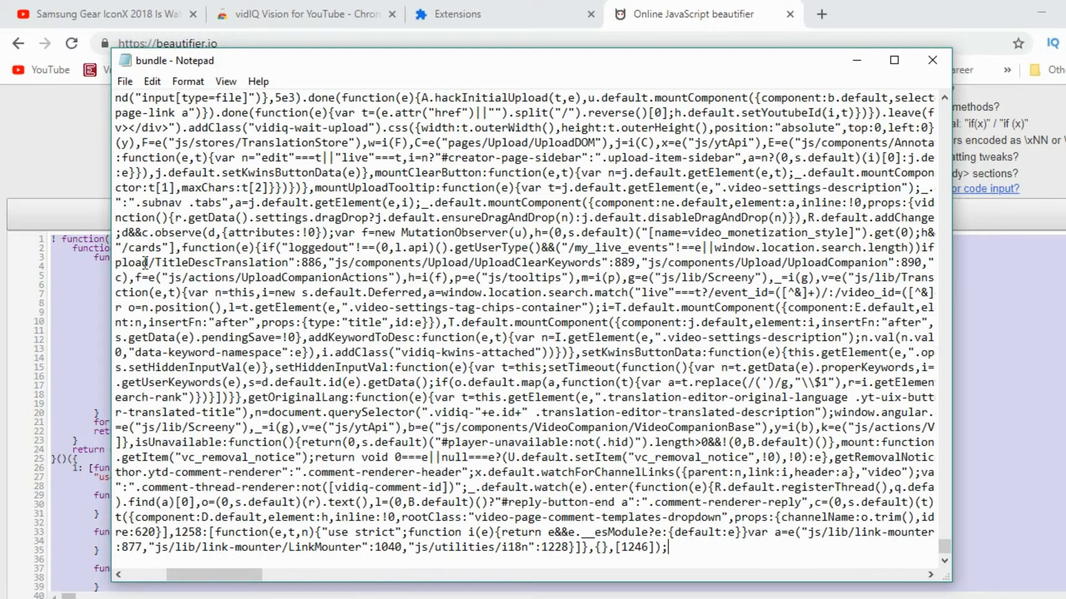
{"action": "key", "text": "ctrl+a"}
{"action": "key", "text": "Delete"}
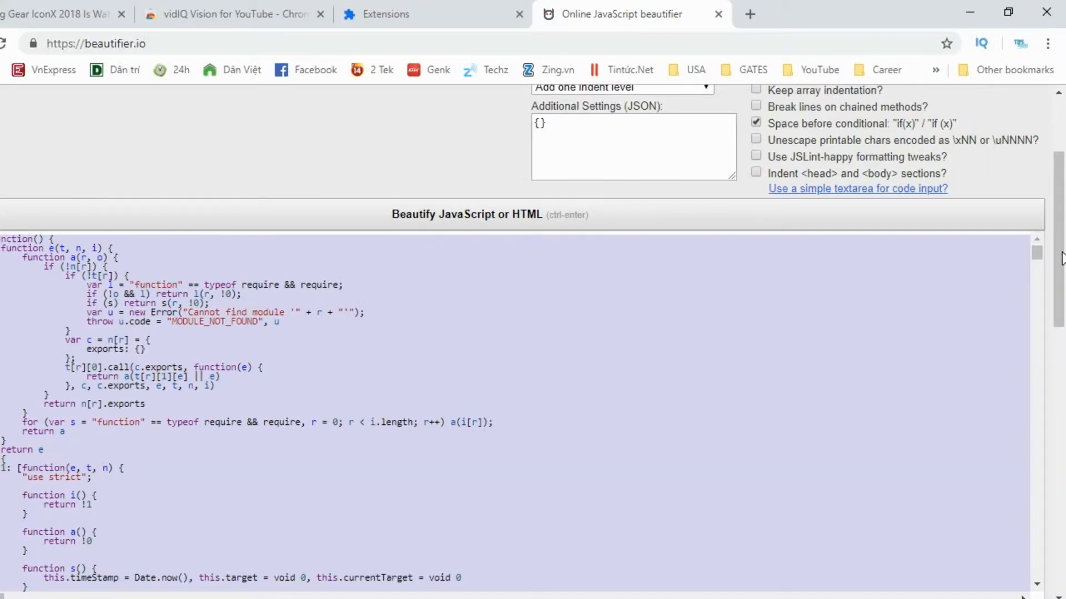
- Back in the beautifier, select all of the beautified code and copy it once more
{"action": "left_click", "coordinate": [1061, 258]}
{"action": "scroll", "coordinate": [492, 293], "scroll_direction": "down", "scroll_amount": 1}
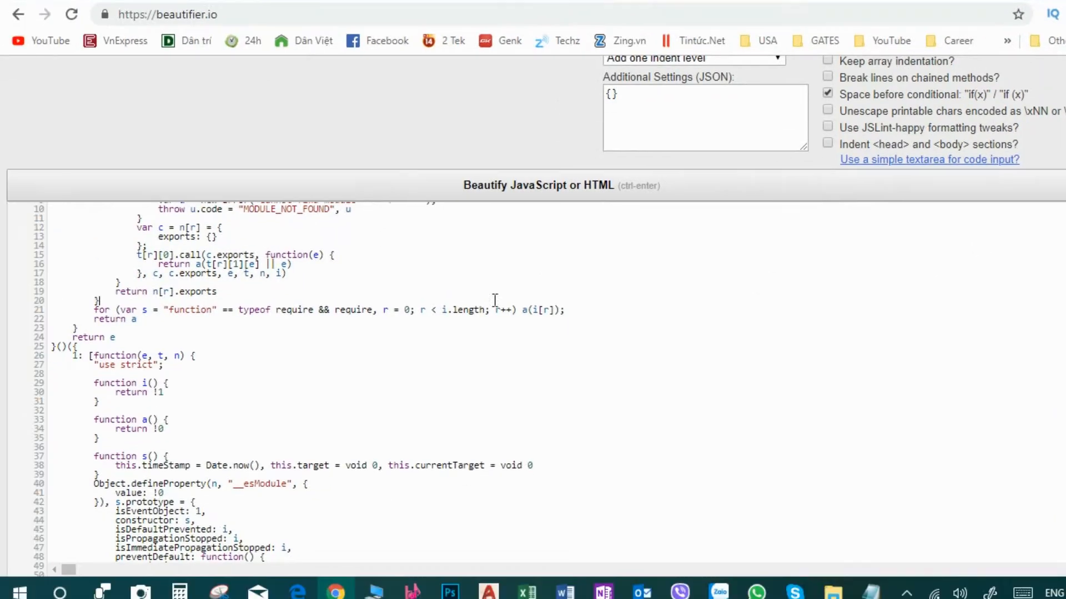
{"action": "scroll", "coordinate": [229, 331], "scroll_direction": "up", "scroll_amount": 1}
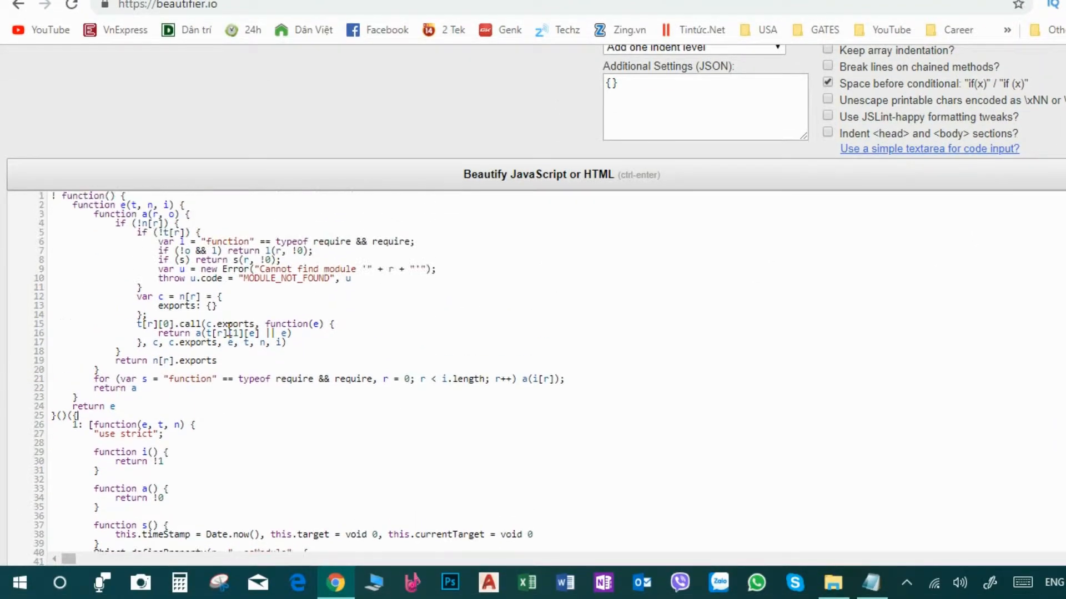
{"action": "key", "text": "ctrl+a"}
{"action": "right_click", "coordinate": [202, 272]}
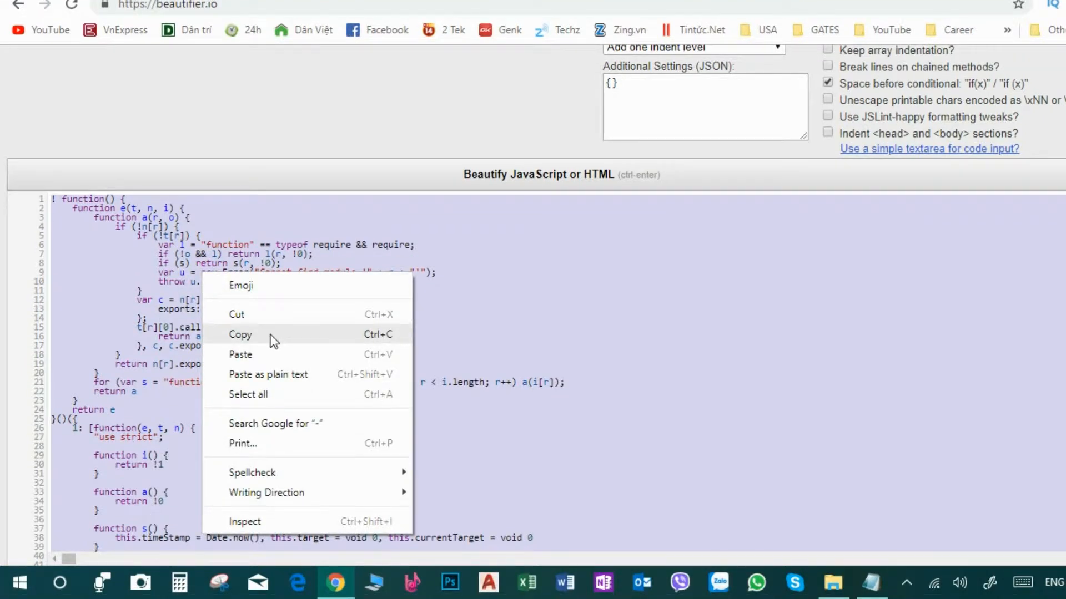
{"action": "left_click", "coordinate": [273, 340]}
- Paste the beautified code into the empty bundle file in Notepad
{"action": "left_click", "coordinate": [871, 583]}
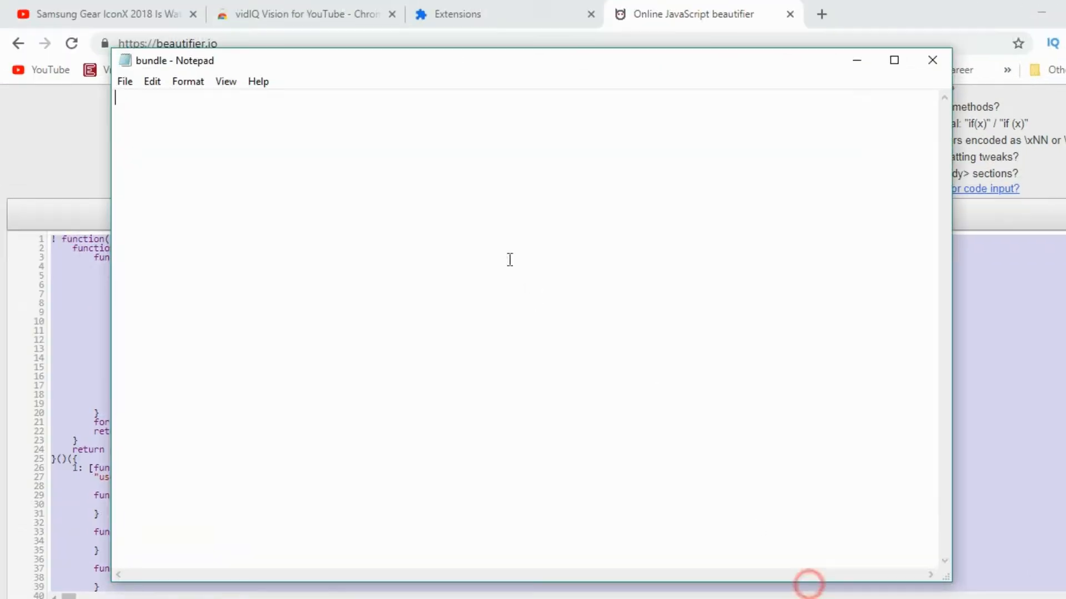
{"action": "right_click", "coordinate": [140, 97]}
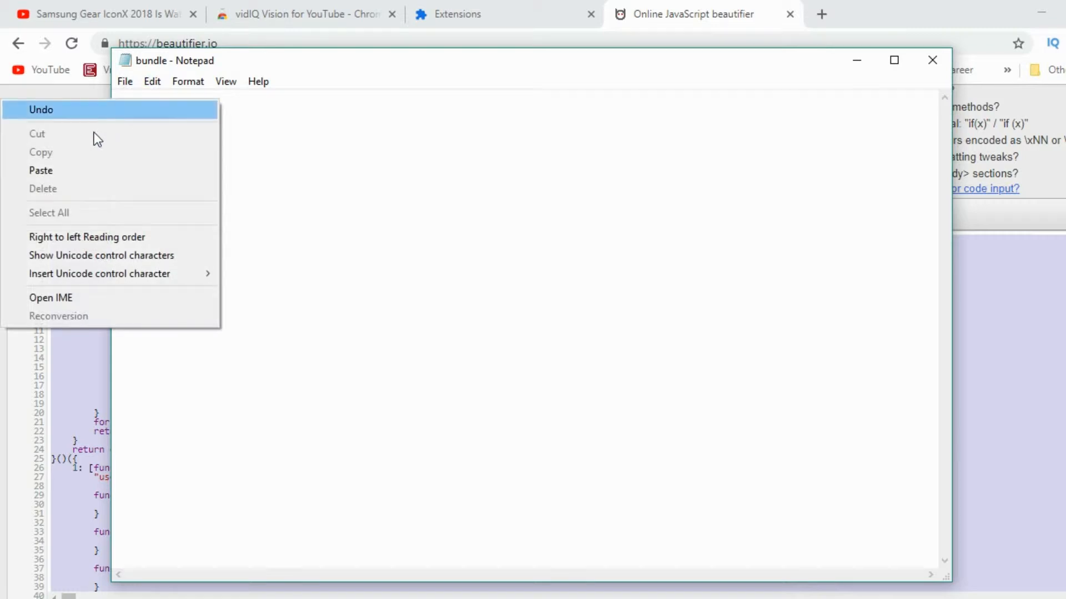
{"action": "left_click", "coordinate": [64, 169]}
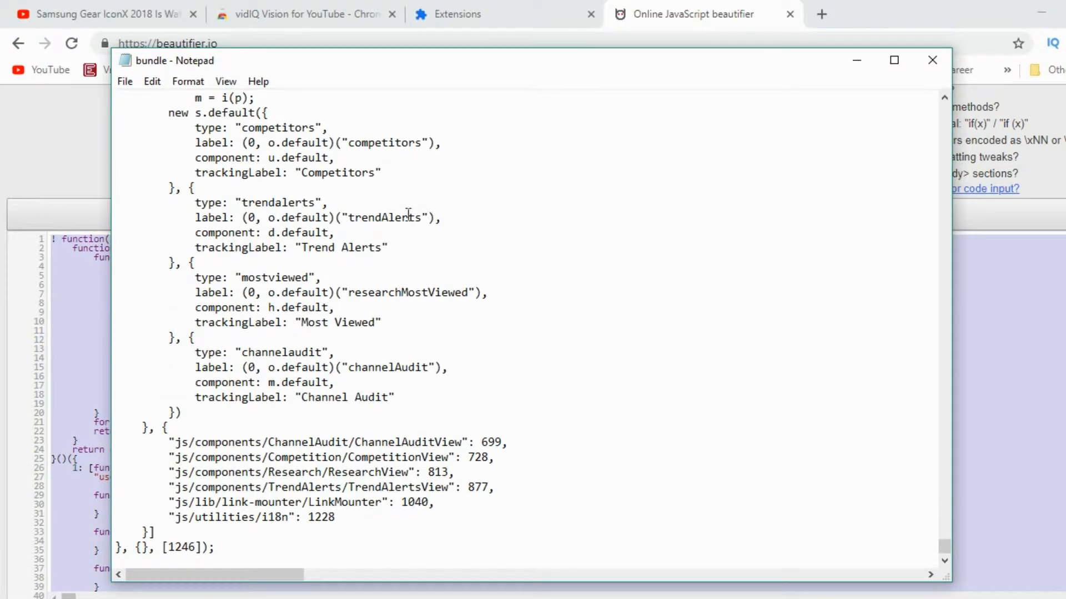
- Search the pasted bundle code for var e ["basic"], first without and then with Match case
{"action": "scroll", "coordinate": [280, 454], "scroll_direction": "up", "scroll_amount": 2}
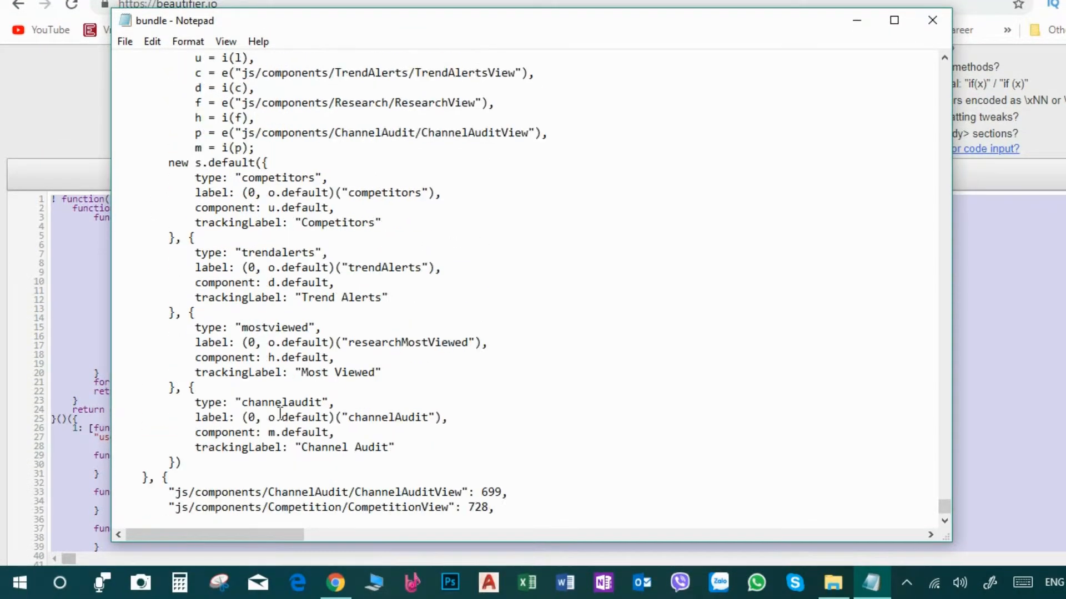
{"action": "scroll", "coordinate": [280, 414], "scroll_direction": "down", "scroll_amount": 2}
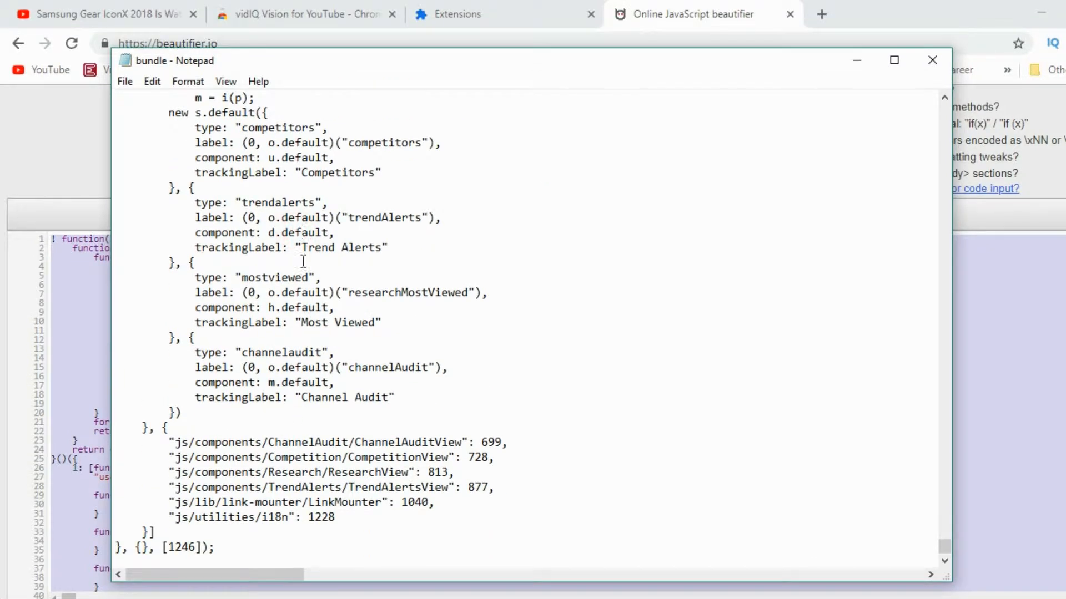
{"action": "left_click", "coordinate": [255, 190]}
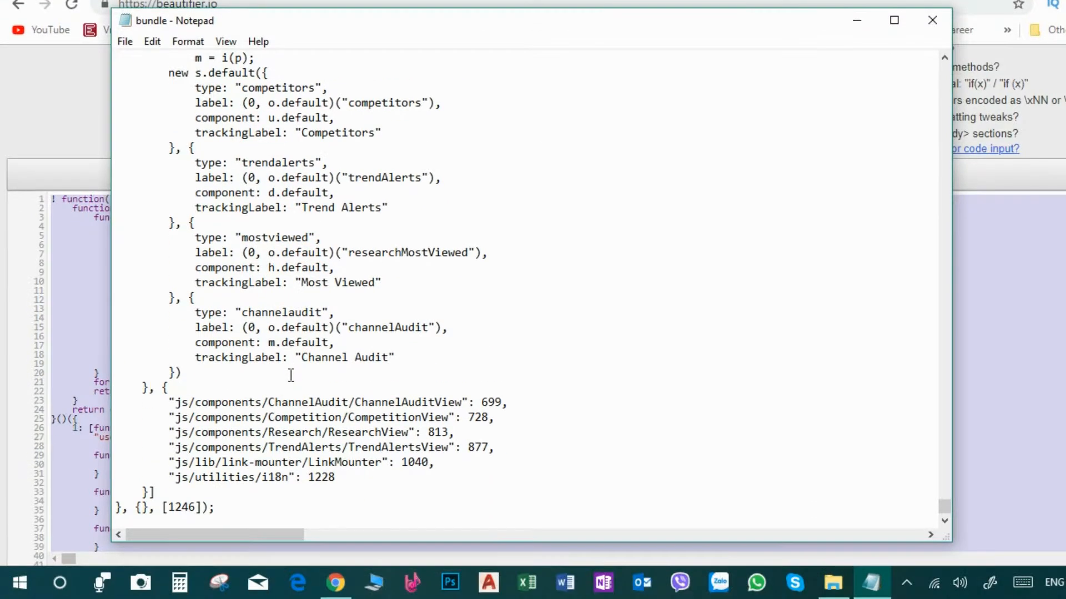
{"action": "scroll", "coordinate": [294, 405], "scroll_direction": "up", "scroll_amount": 5}
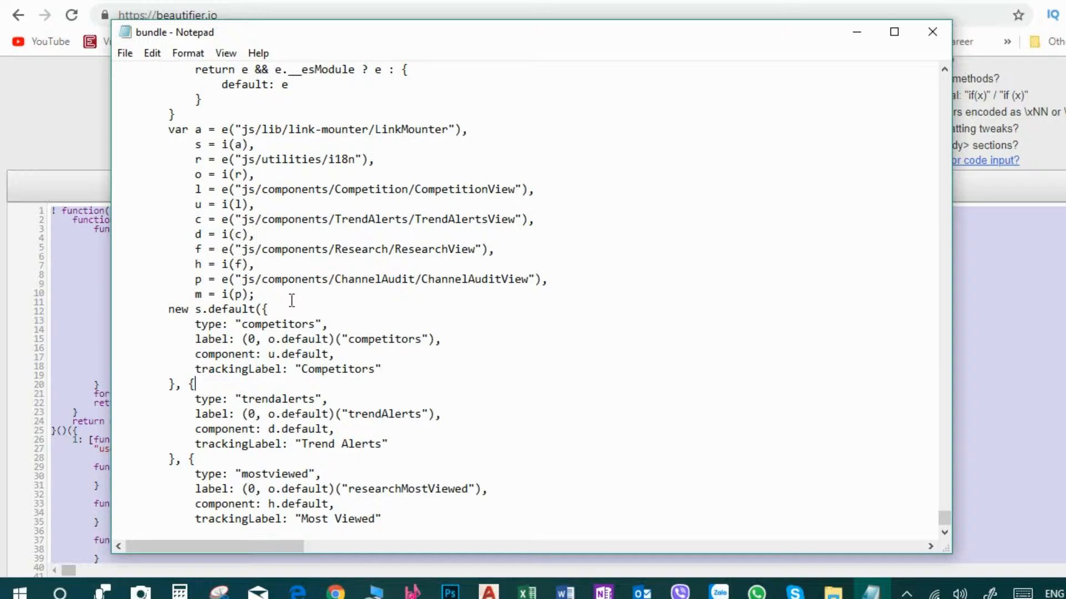
{"action": "left_click", "coordinate": [279, 283]}
{"action": "key", "text": "ctrl+f"}
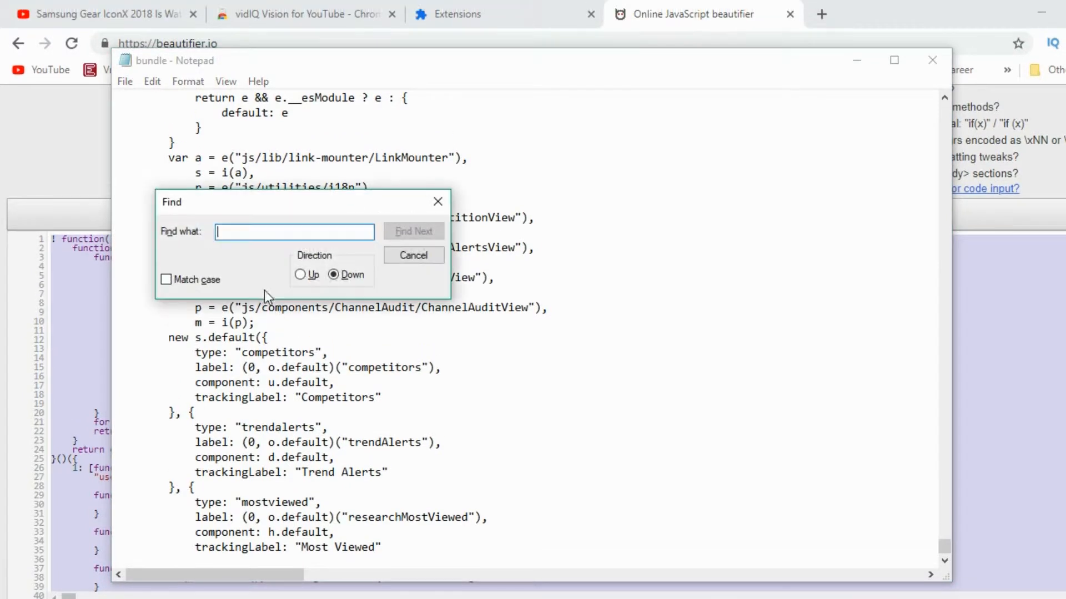
{"action": "left_click", "coordinate": [221, 221]}
{"action": "type", "text": "var e [\"basic"}
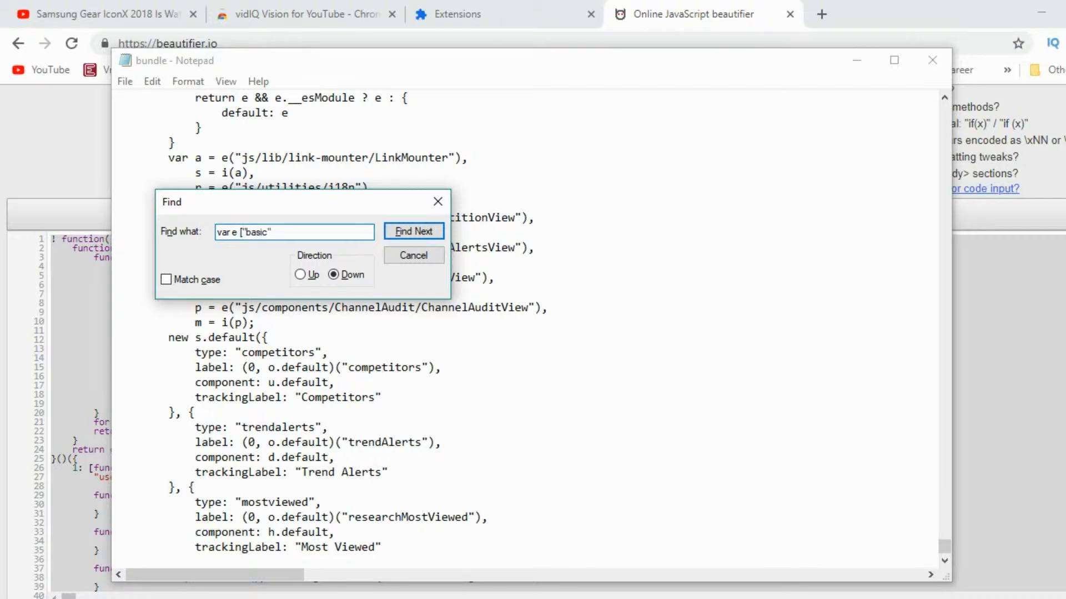
{"action": "left_click", "coordinate": [402, 231]}
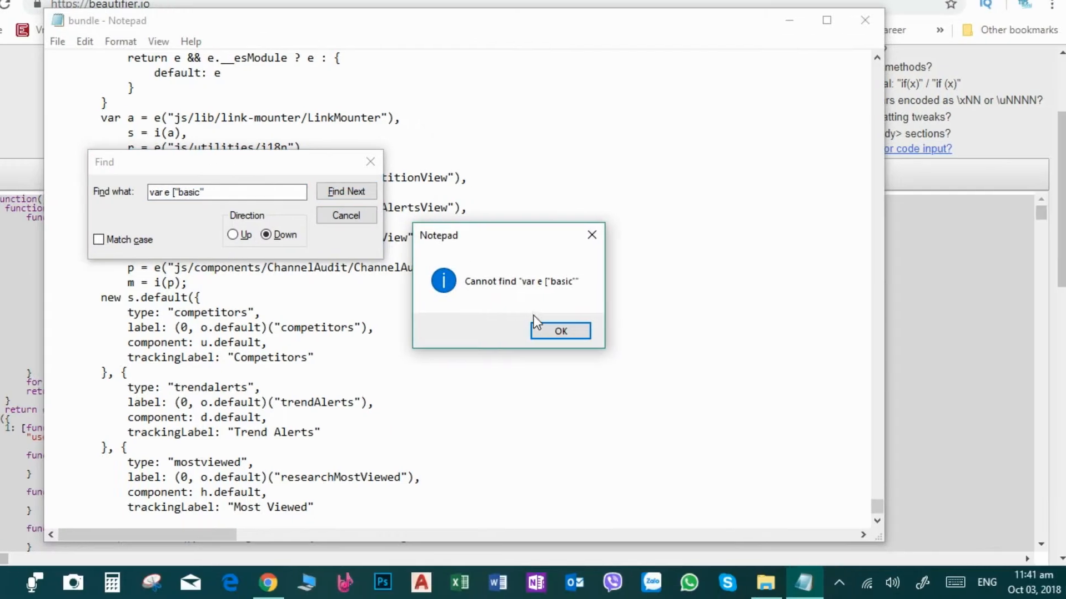
{"action": "left_click", "coordinate": [632, 383]}
{"action": "left_click", "coordinate": [167, 279]}
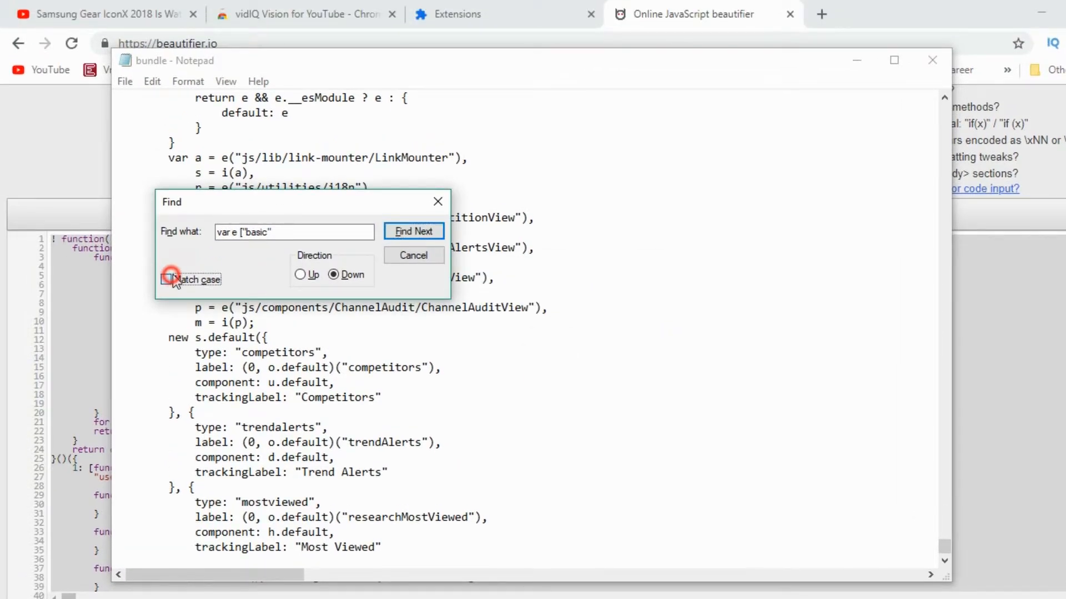
{"action": "left_click", "coordinate": [411, 231]}
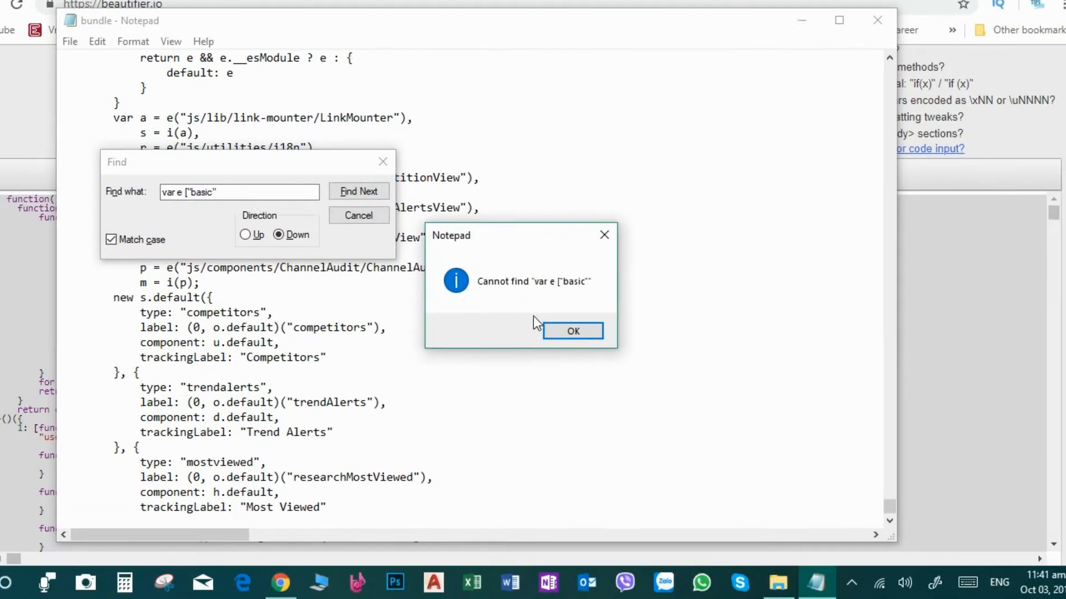
{"action": "left_click", "coordinate": [552, 328]}
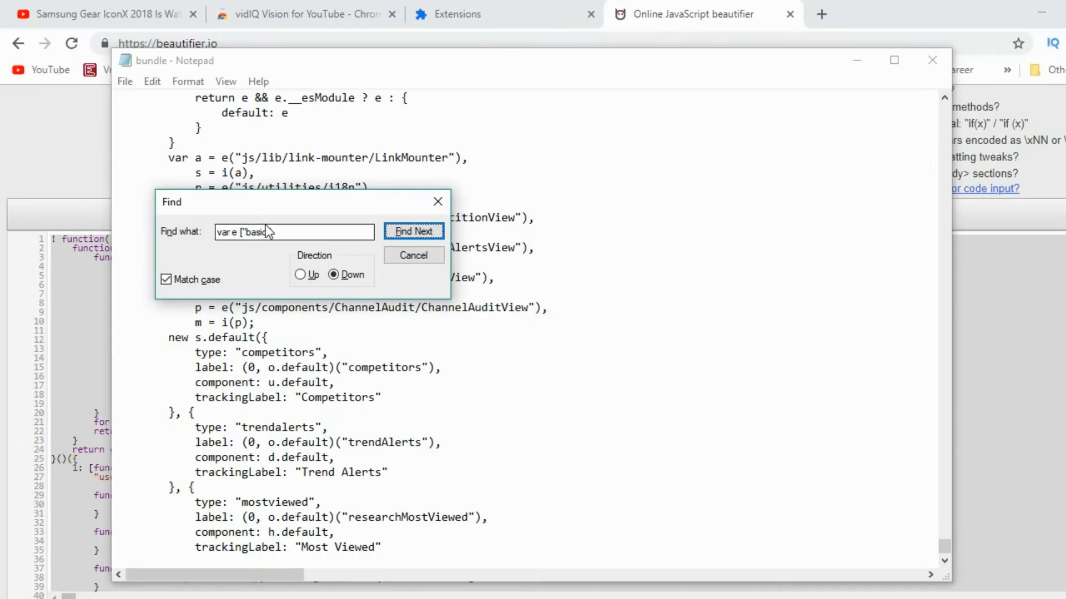
- Search upwards through the bundle code for var e ["basic"] with Match case enabled
{"action": "left_click", "coordinate": [211, 191]}
{"action": "type", "text": "\""}
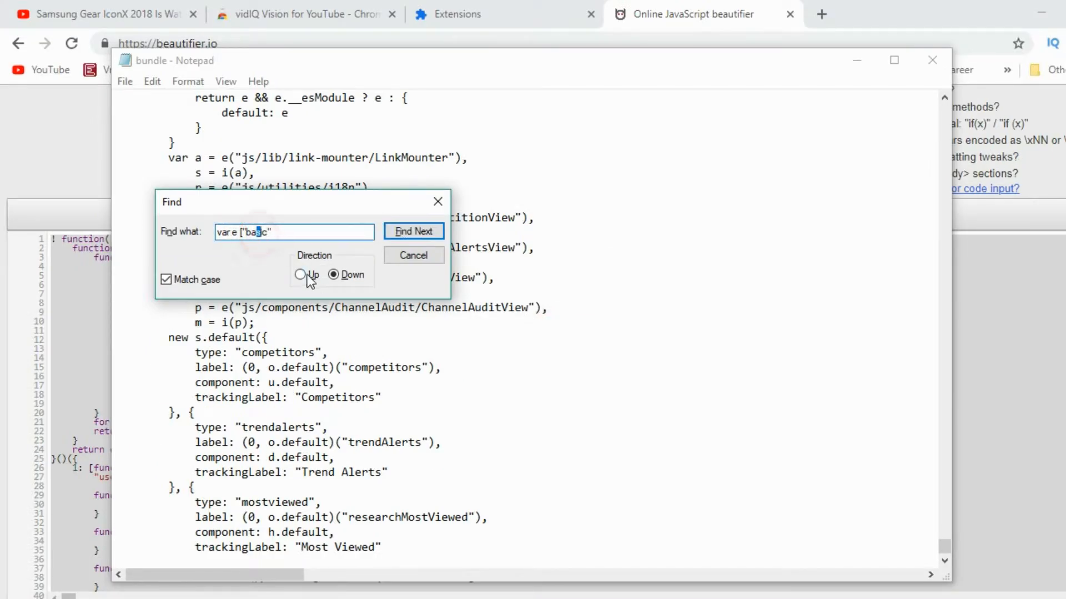
{"action": "left_click", "coordinate": [302, 274]}
{"action": "left_click", "coordinate": [411, 231]}
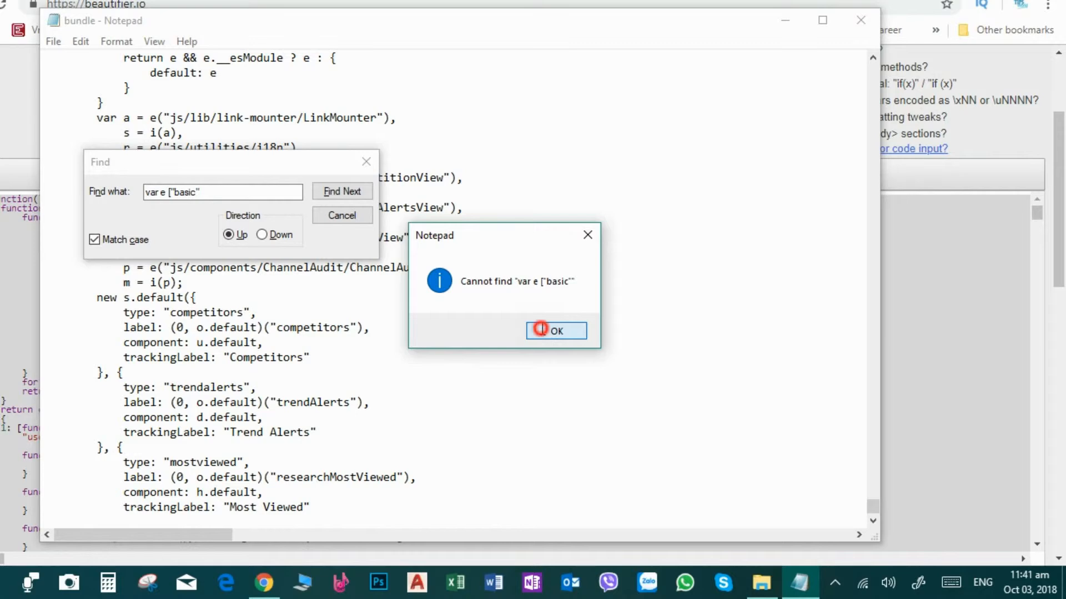
{"action": "left_click", "coordinate": [540, 329]}
{"action": "left_click", "coordinate": [248, 196]}
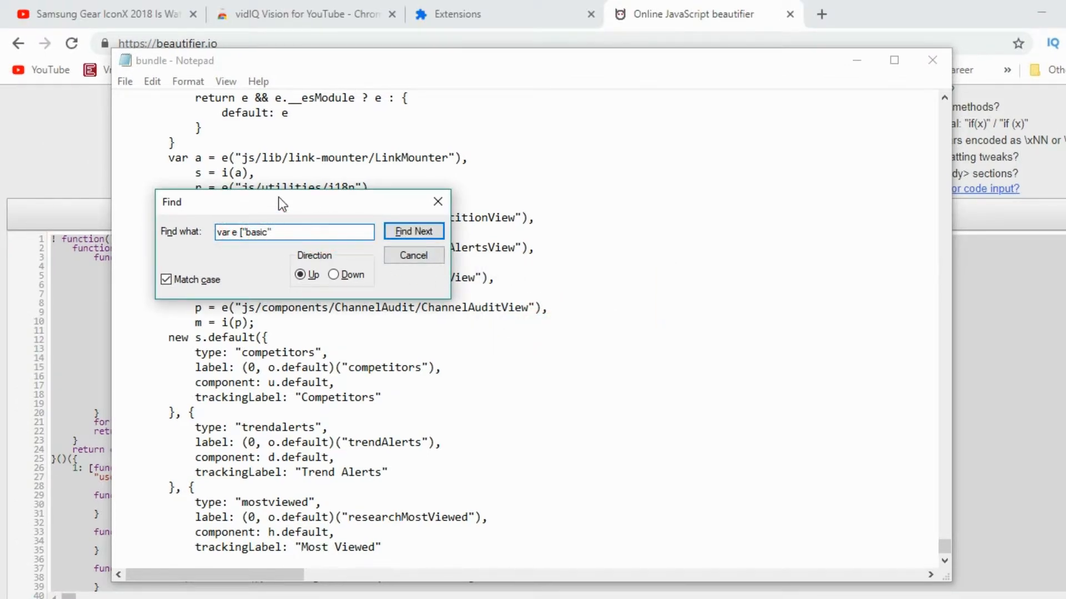
{"action": "left_click_drag", "start_coordinate": [278, 197], "coordinate": [519, 118]}
{"action": "left_click", "coordinate": [574, 194]}
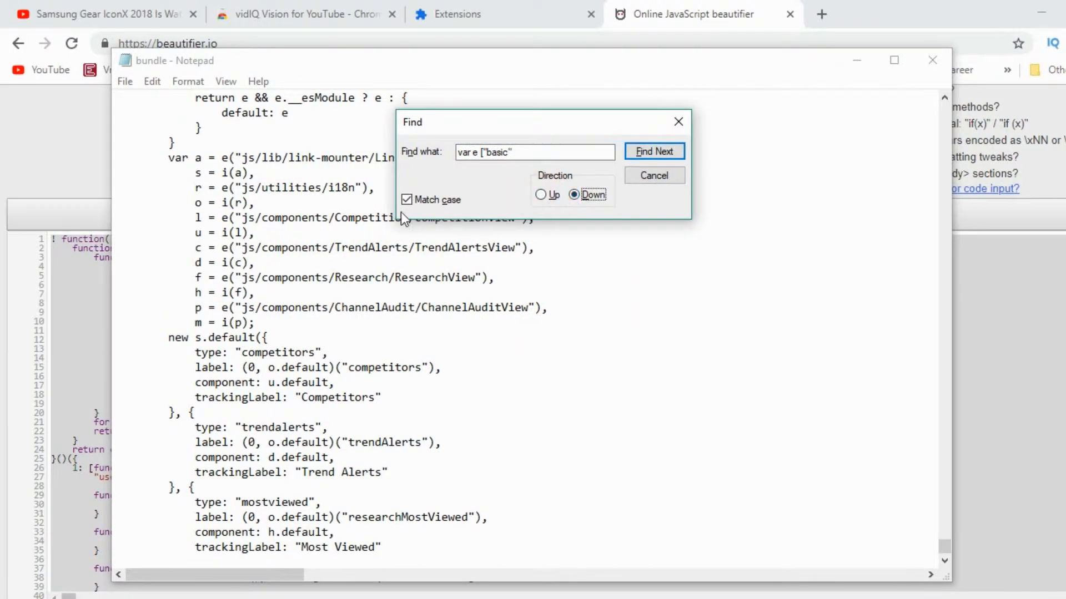
{"action": "left_click", "coordinate": [406, 200]}
{"action": "left_click", "coordinate": [405, 201]}
{"action": "left_click", "coordinate": [648, 152]}
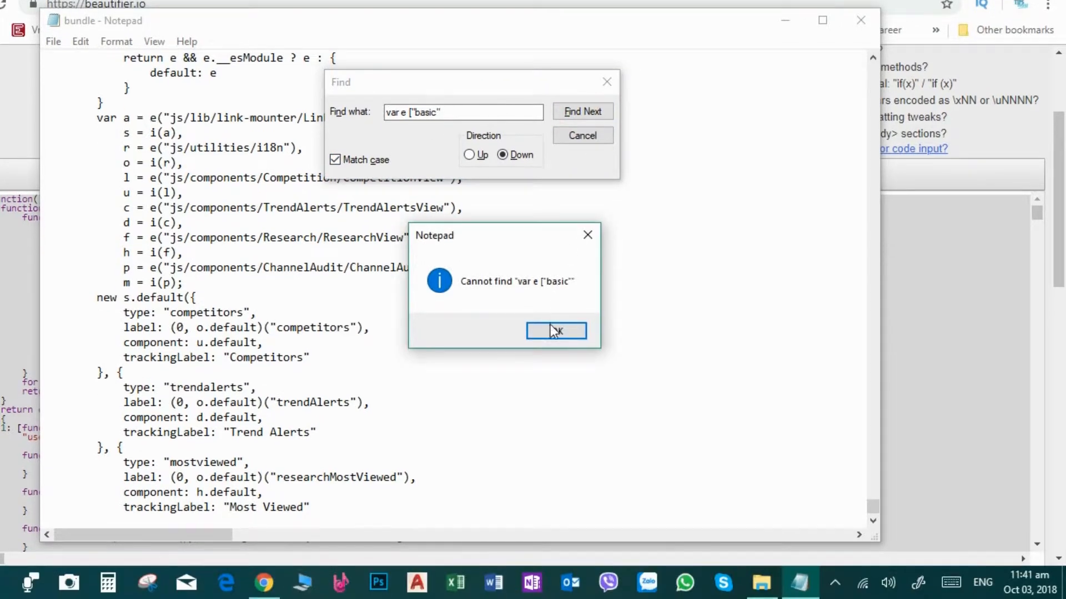
{"action": "left_click", "coordinate": [554, 371]}
- Toggle the search direction and Match case and search for var e ["basic"] once more
{"action": "left_click", "coordinate": [504, 195]}
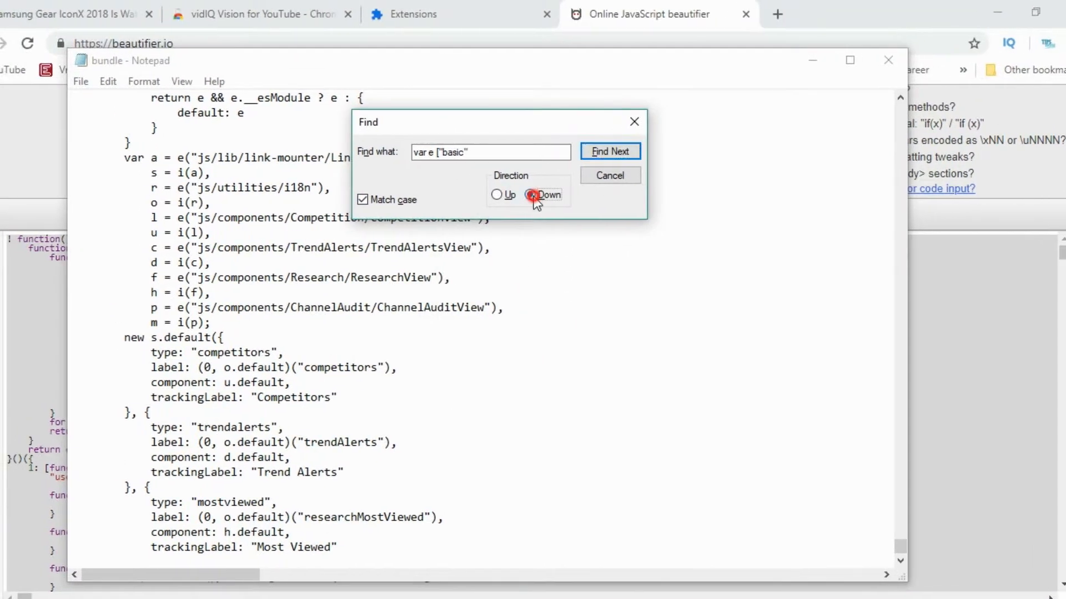
{"action": "left_click", "coordinate": [366, 200]}
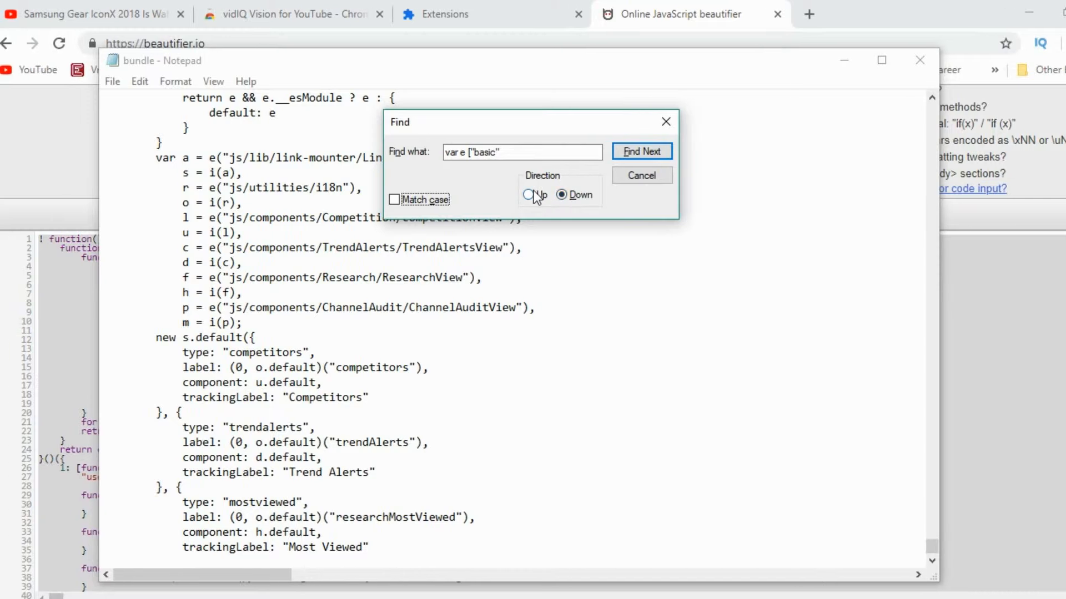
{"action": "left_click", "coordinate": [534, 196]}
{"action": "left_click", "coordinate": [396, 199]}
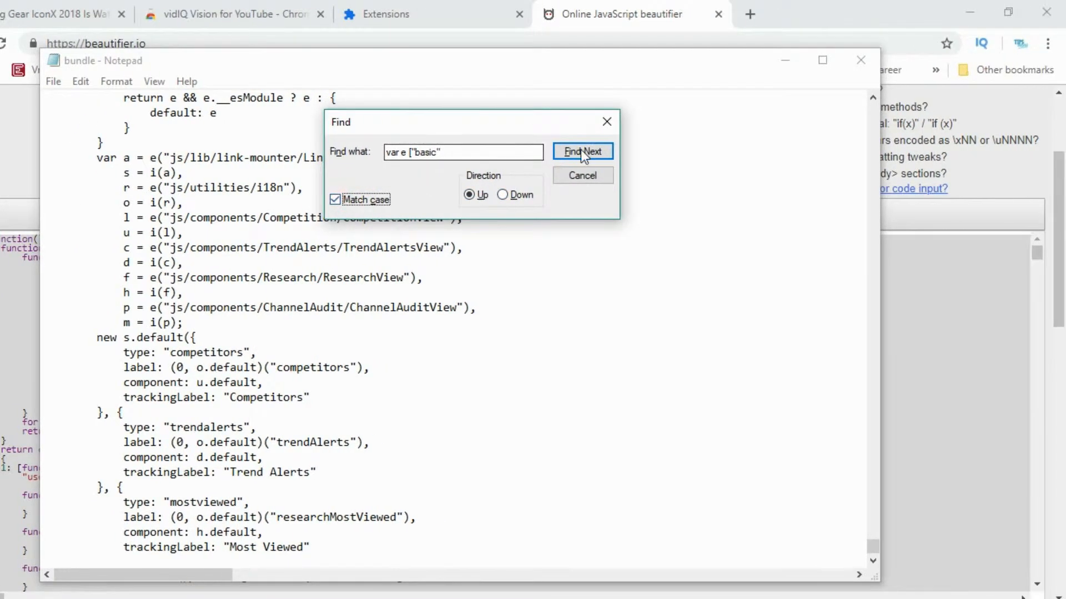
{"action": "left_click", "coordinate": [582, 155]}
{"action": "left_click", "coordinate": [534, 379]}
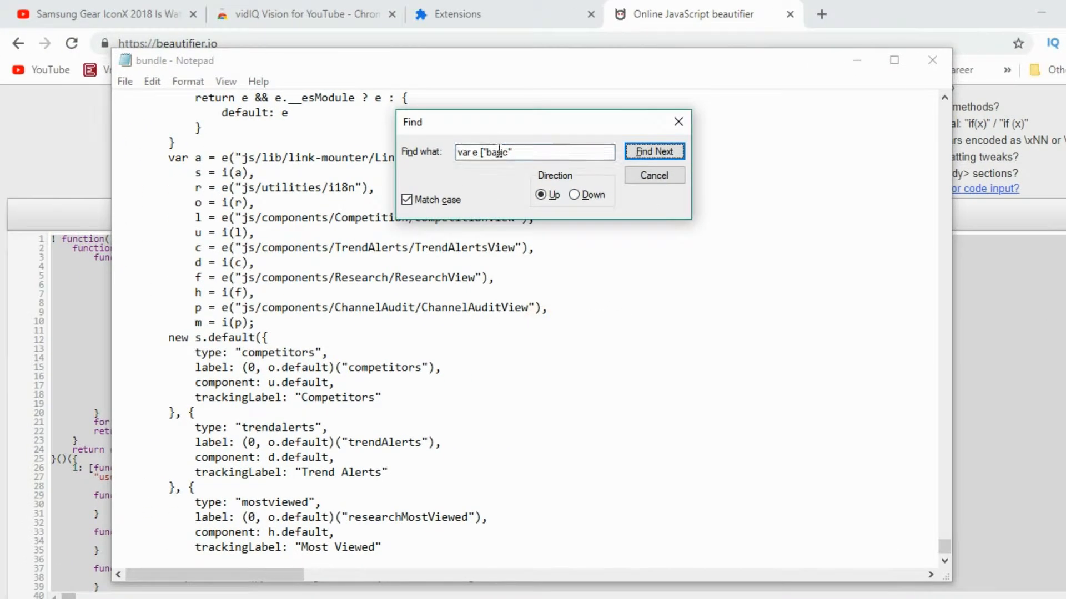
- Shorten the search text to var e [, search upwards and downwards, and close the Find dialog
{"action": "left_click_drag", "start_coordinate": [482, 152], "coordinate": [512, 152]}
{"action": "key", "text": "BackSpace"}
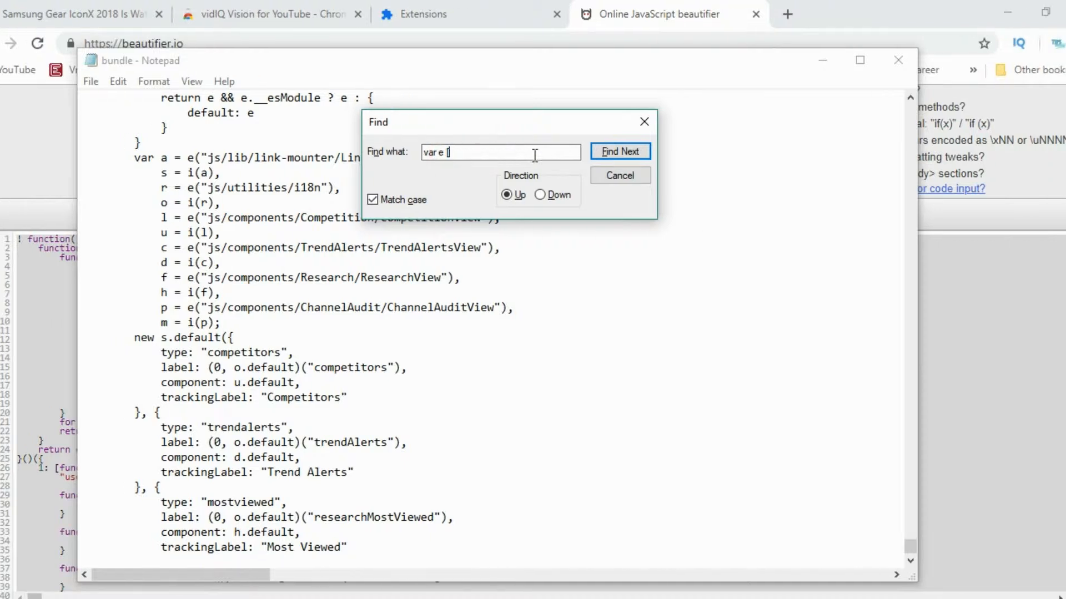
{"action": "left_click", "coordinate": [619, 151]}
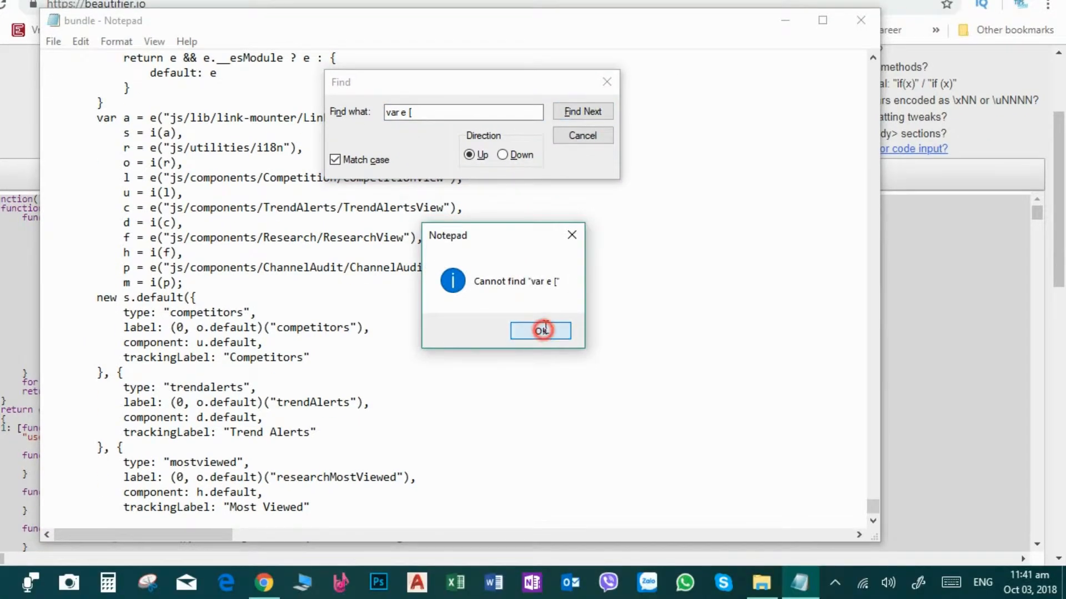
{"action": "left_click", "coordinate": [541, 331]}
{"action": "left_click", "coordinate": [503, 155]}
{"action": "left_click", "coordinate": [577, 111]}
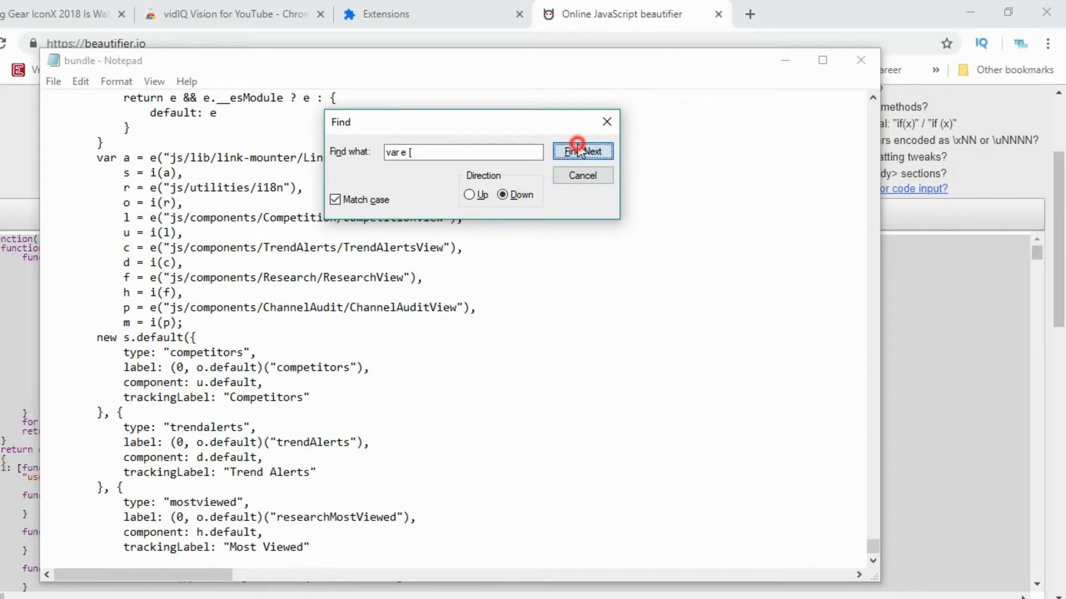
{"action": "left_click", "coordinate": [542, 331]}
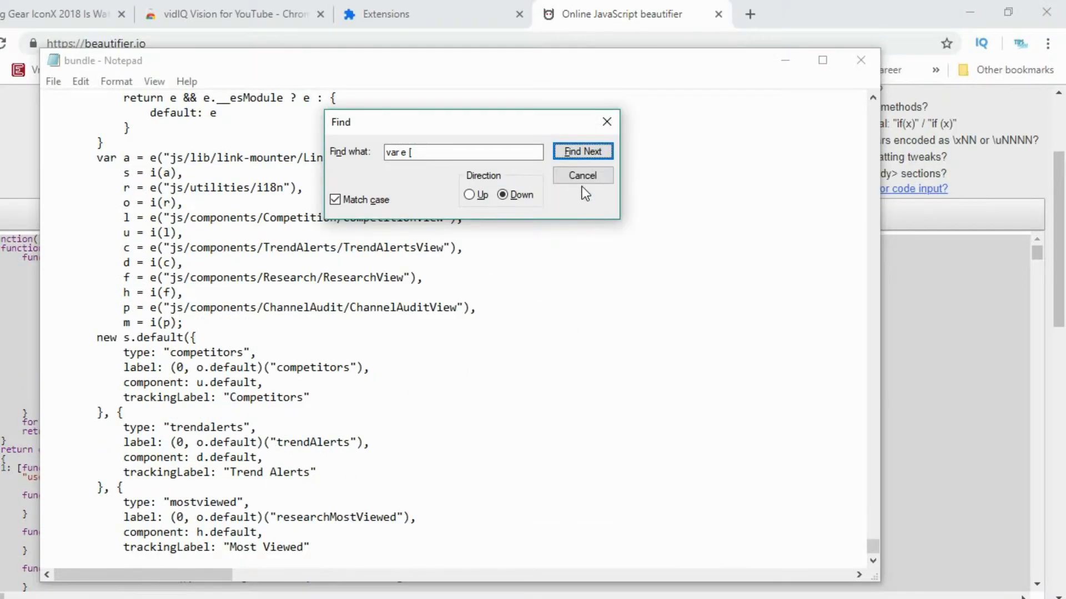
{"action": "left_click", "coordinate": [570, 180]}
- Save the beautified bundle file in Notepad and close Notepad
{"action": "scroll", "coordinate": [317, 284], "scroll_direction": "down", "scroll_amount": 5}
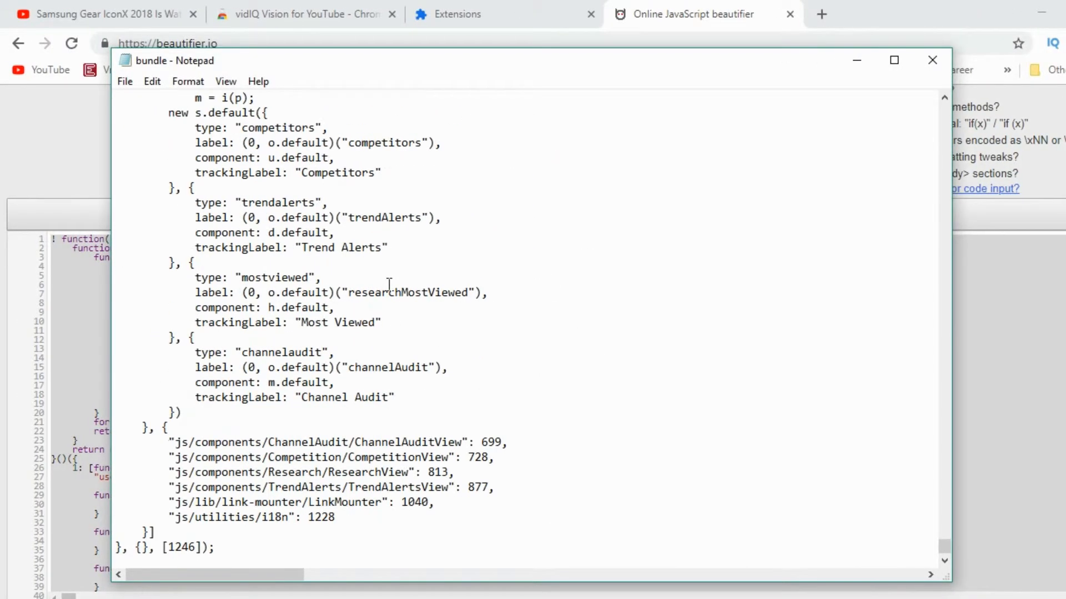
{"action": "scroll", "coordinate": [336, 302], "scroll_direction": "up", "scroll_amount": 17}
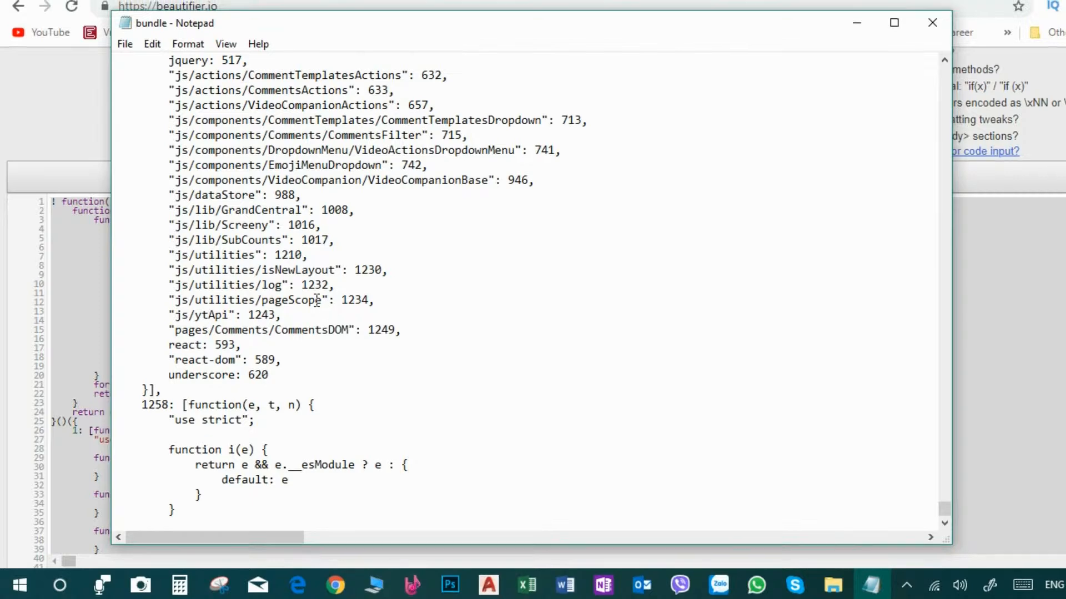
{"action": "left_click", "coordinate": [351, 243]}
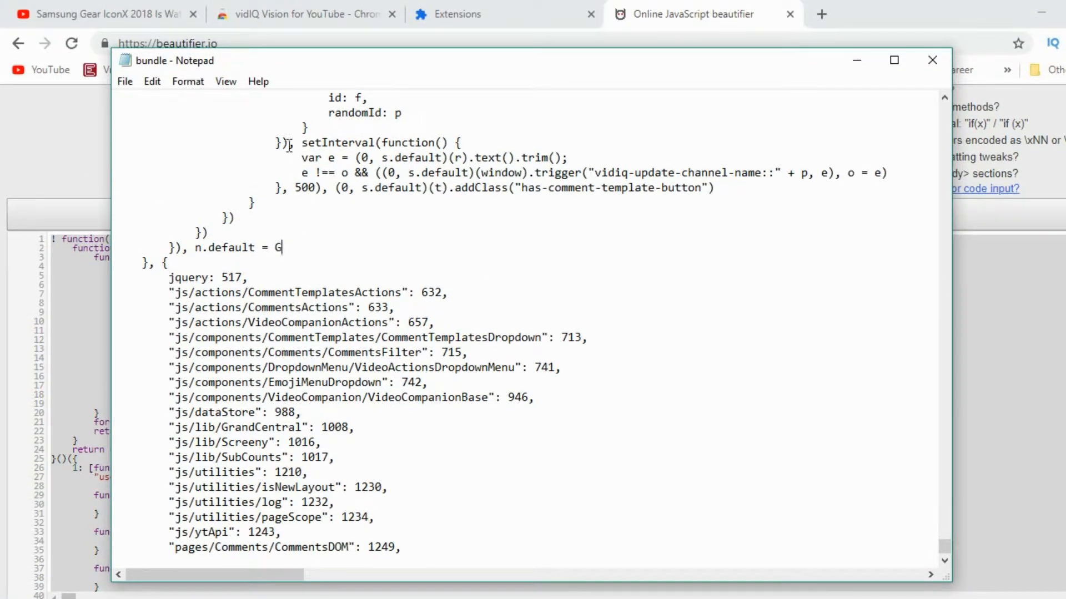
{"action": "left_click", "coordinate": [126, 81]}
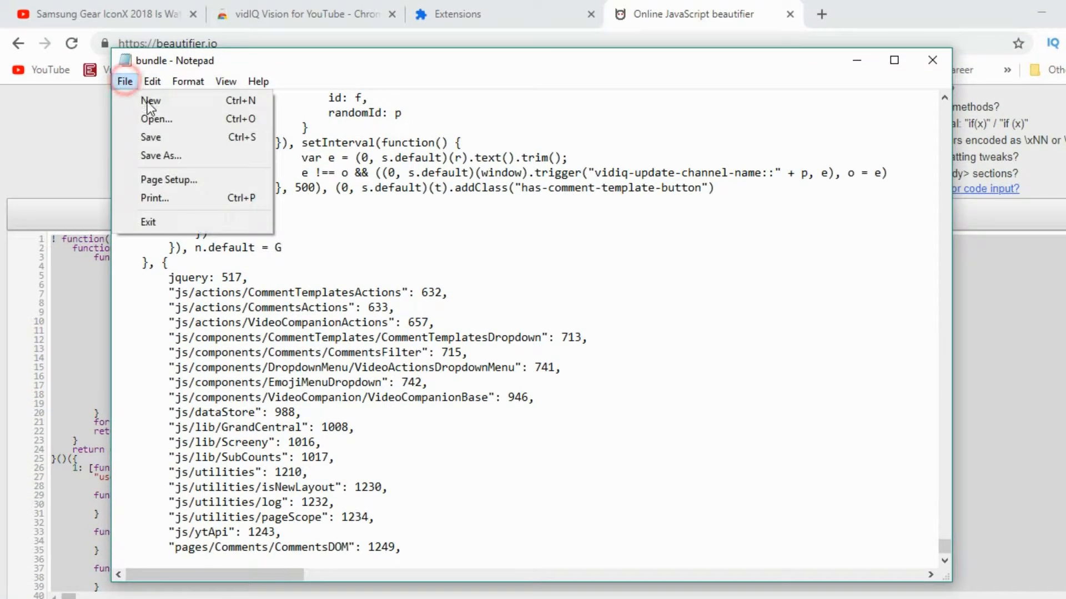
{"action": "left_click", "coordinate": [165, 137]}
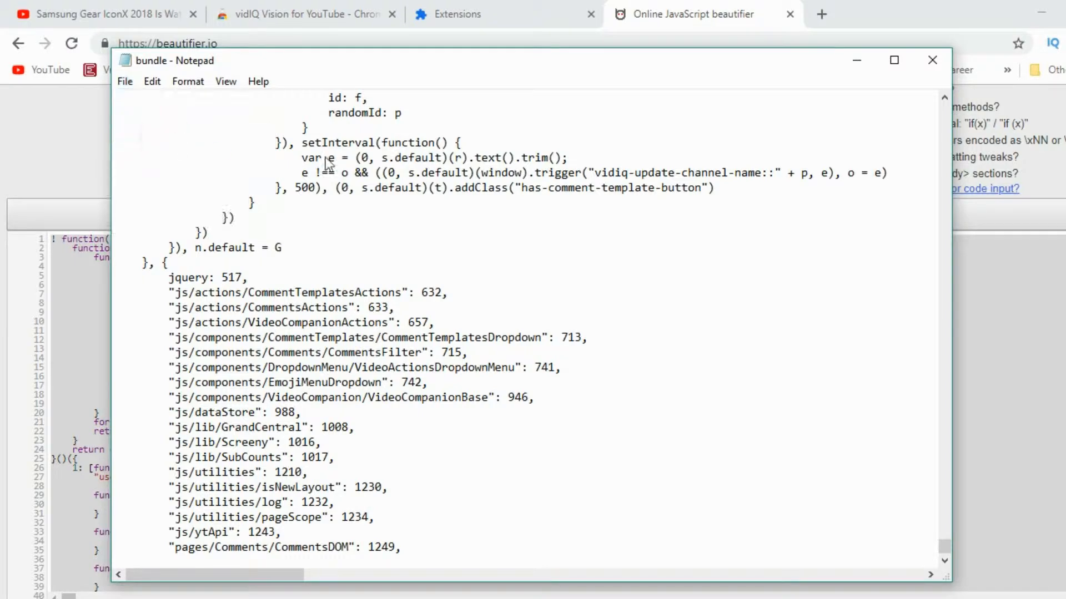
{"action": "left_click", "coordinate": [862, 61]}
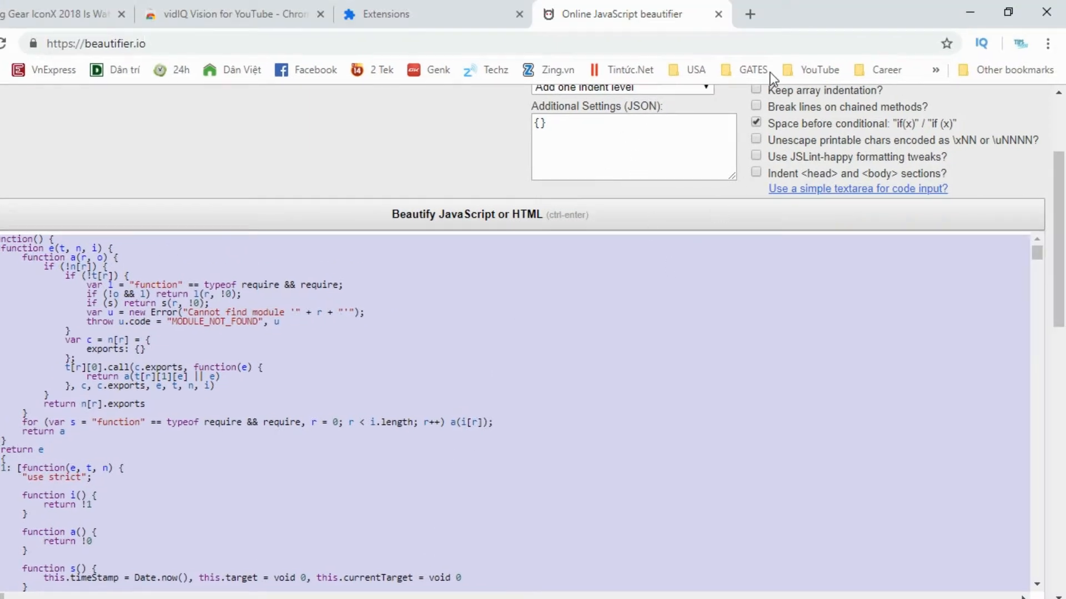
- Search Google for sublime txt and download the latest Sublime Text version from FileHippo
{"action": "left_click", "coordinate": [753, 14]}
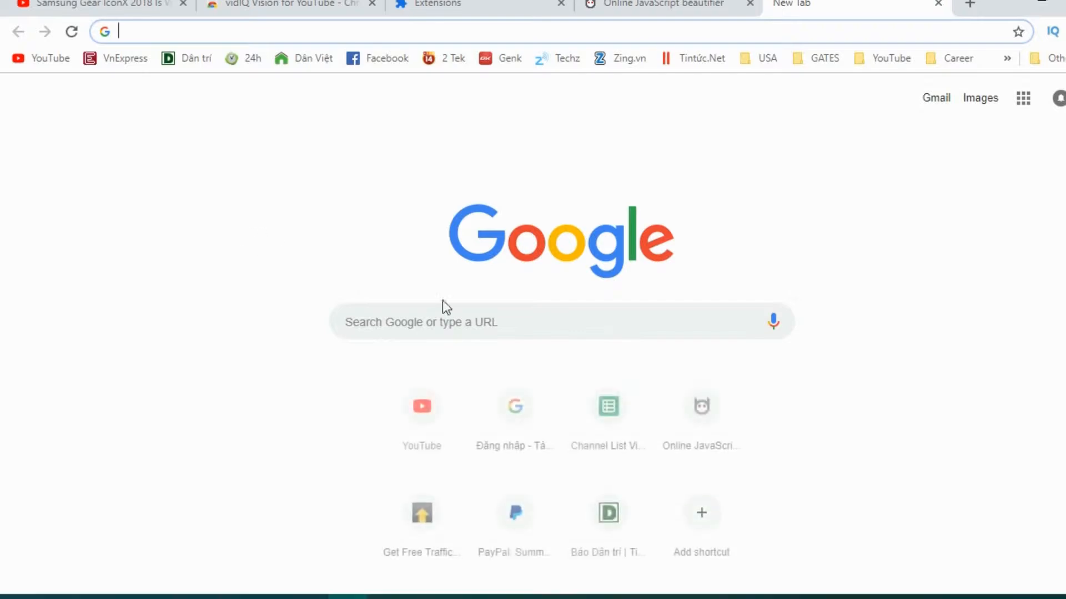
{"action": "left_click", "coordinate": [458, 303]}
{"action": "type", "text": "sub"}
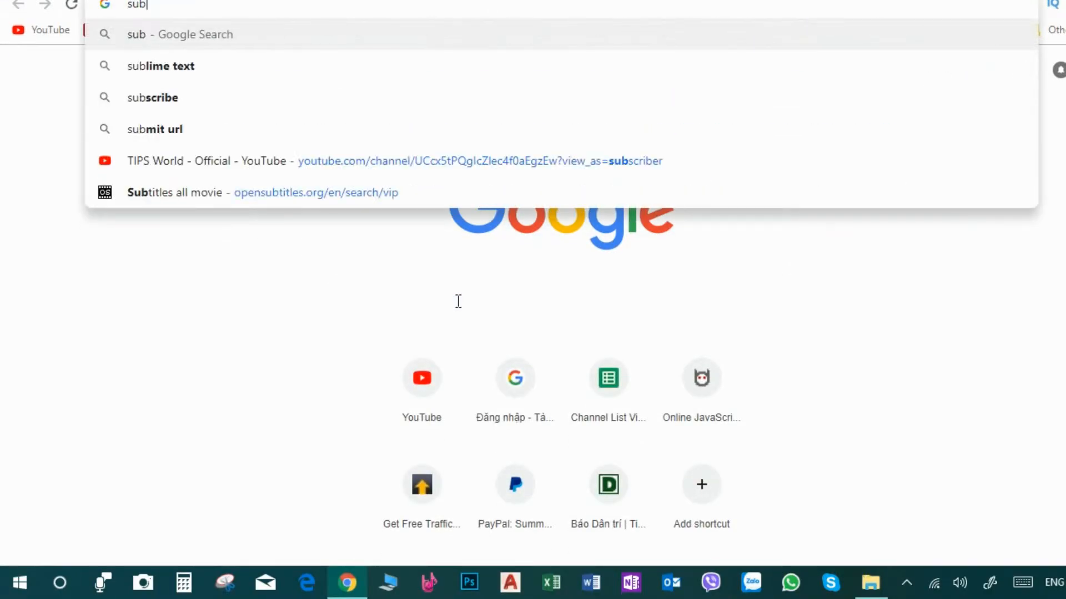
{"action": "type", "text": "lime txt"}
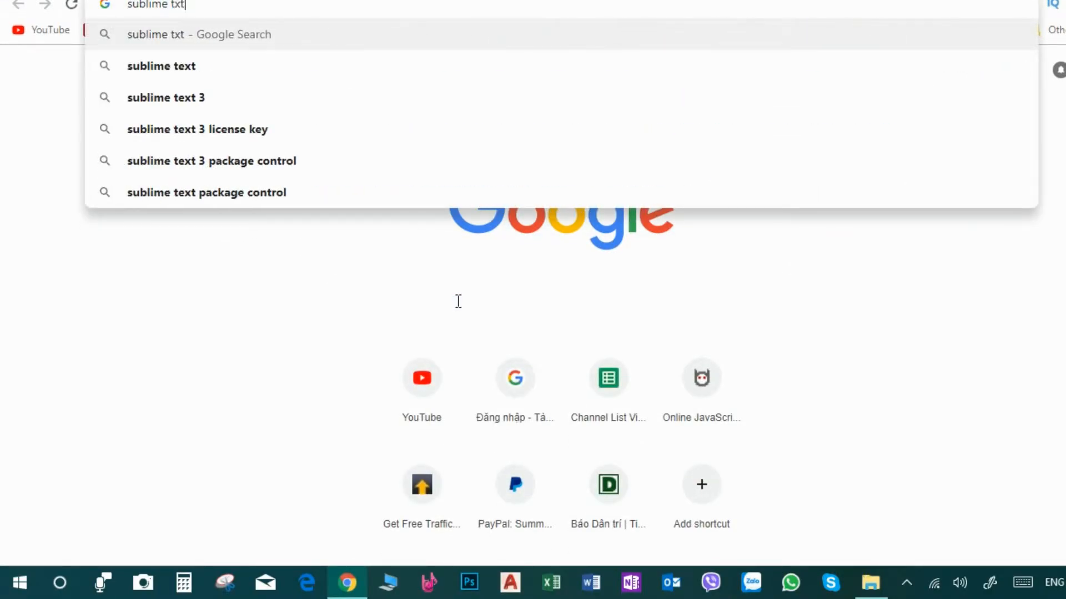
{"action": "key", "text": "Return"}
{"action": "scroll", "coordinate": [299, 332], "scroll_direction": "down", "scroll_amount": 5}
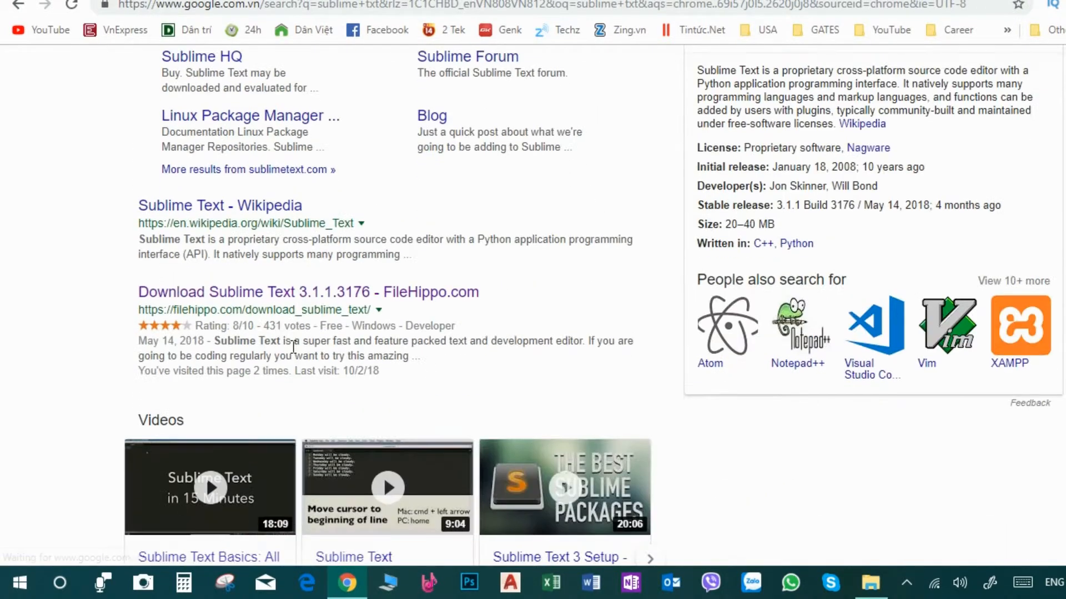
{"action": "left_click", "coordinate": [302, 294]}
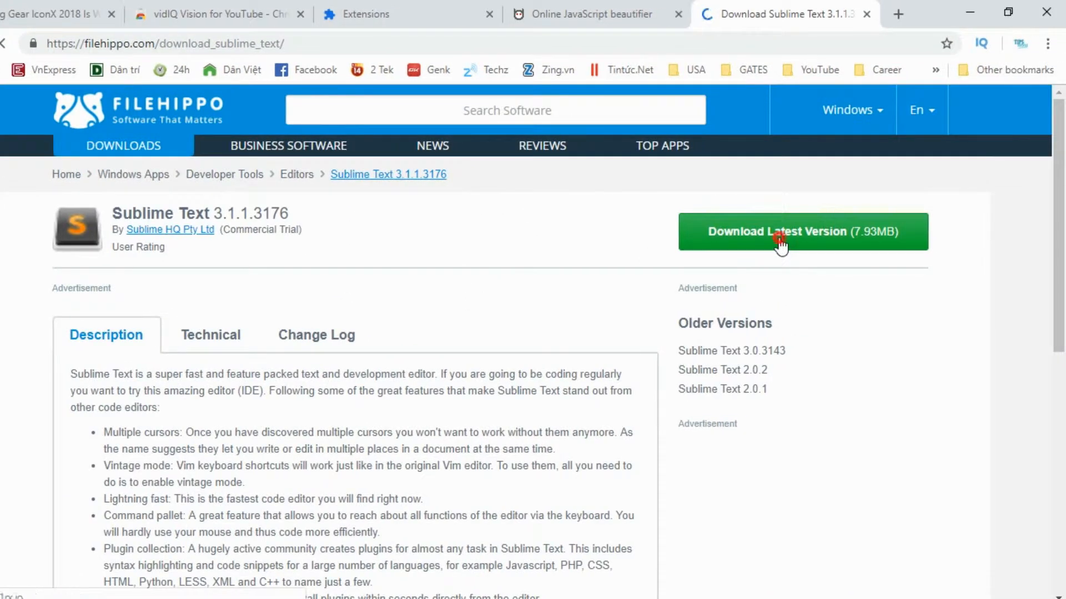
{"action": "left_click", "coordinate": [781, 245]}
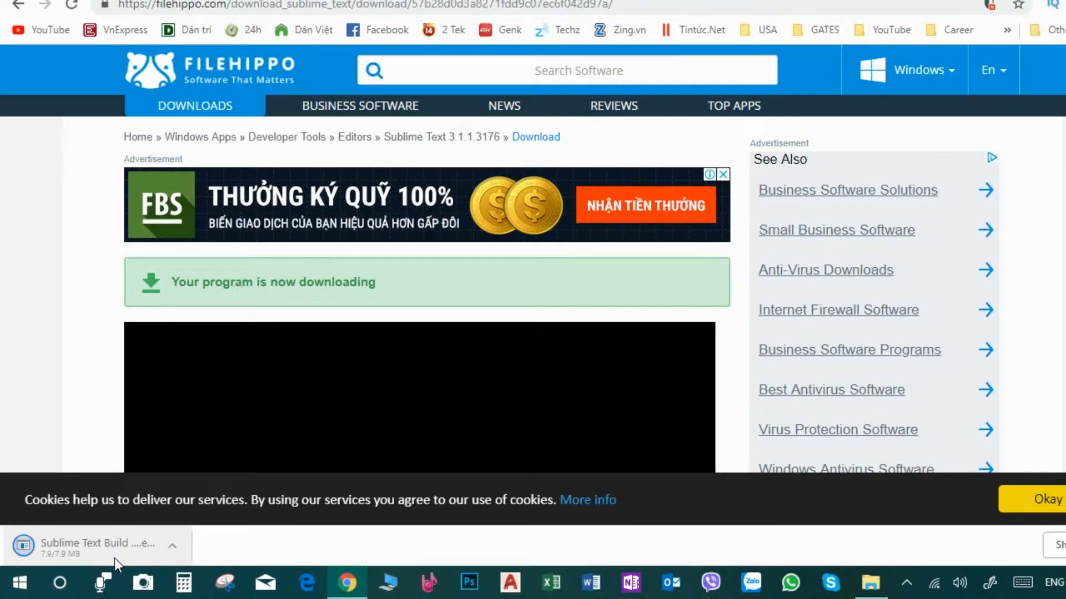
- Show the Sublime Text download in its folder and open the downloaded installer
{"action": "left_click", "coordinate": [169, 544]}
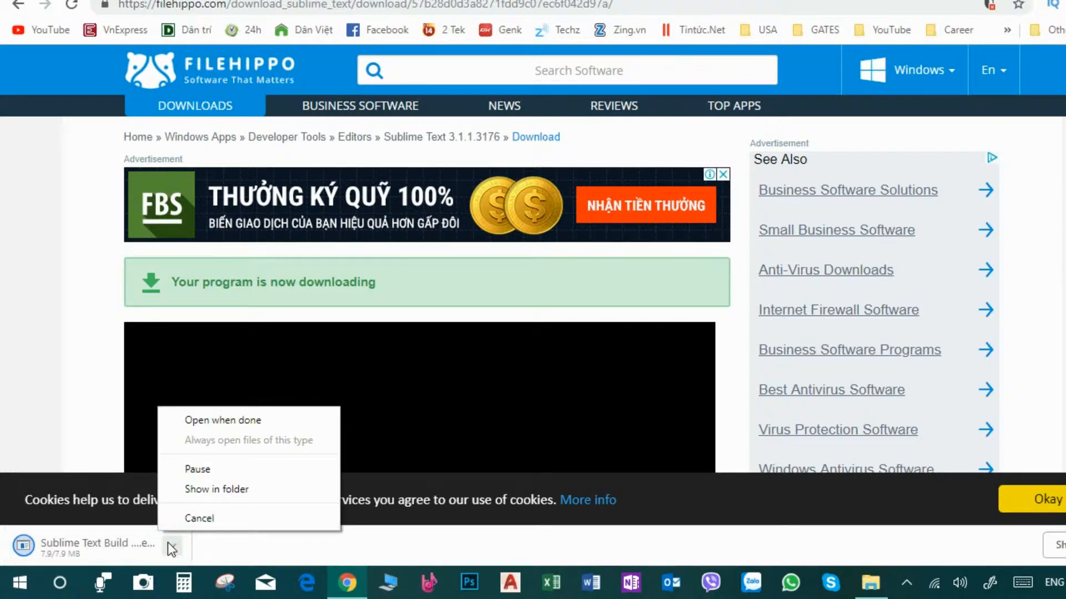
{"action": "left_click", "coordinate": [227, 490]}
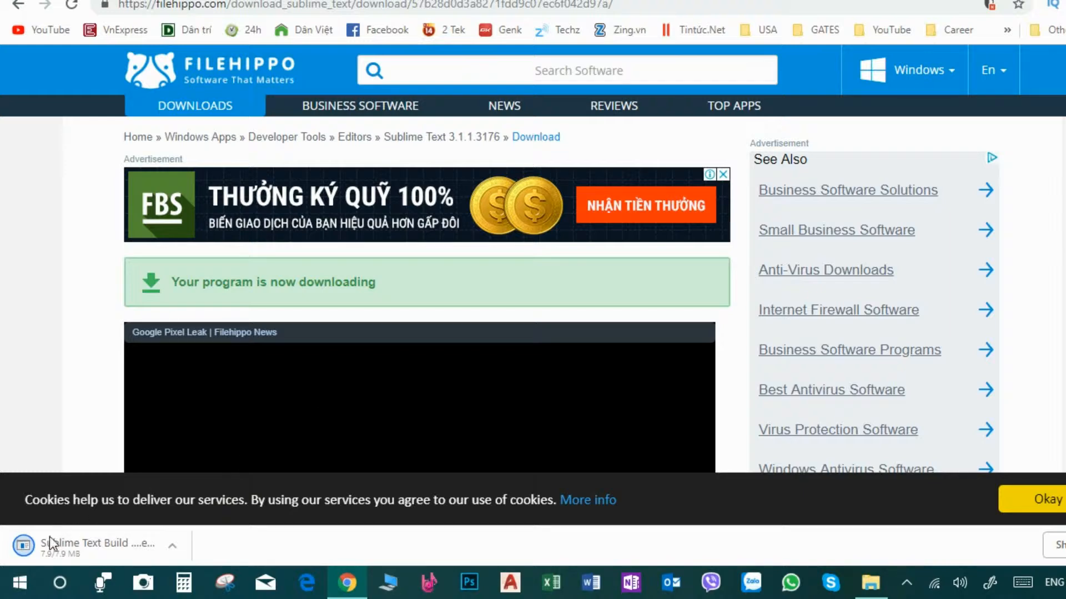
{"action": "left_click", "coordinate": [172, 546]}
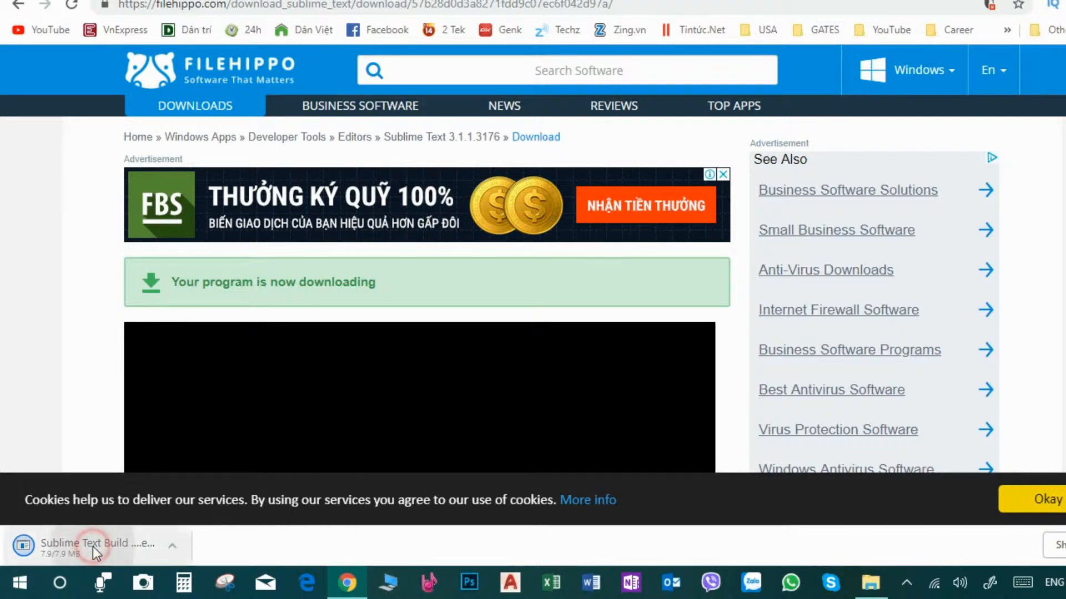
{"action": "left_click", "coordinate": [29, 547]}
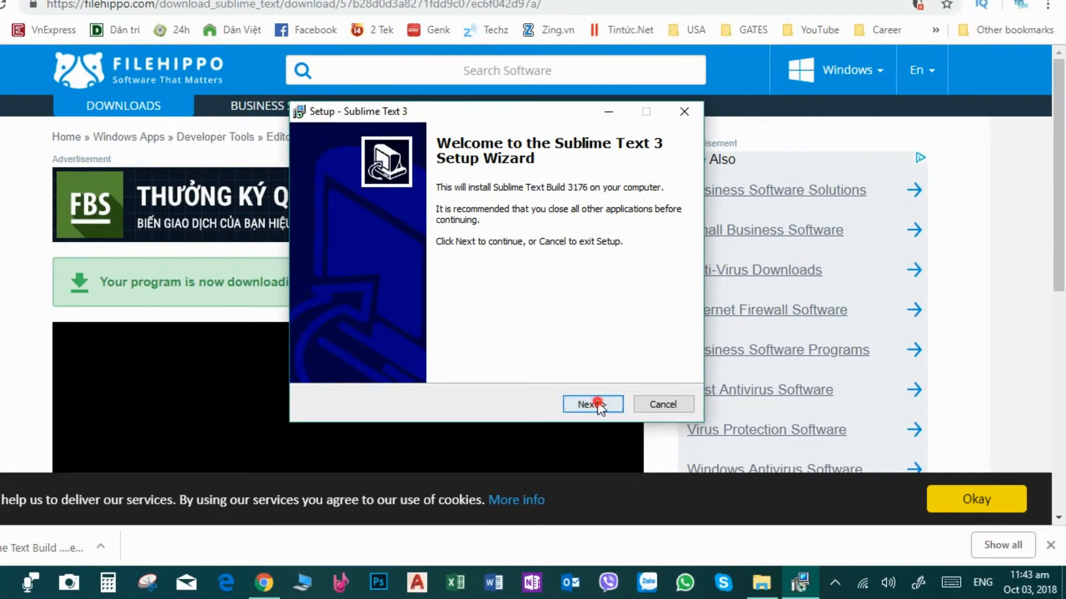
- Install Sublime Text 3 to the default folder with the explorer context menu option and finish setup
{"action": "left_click", "coordinate": [639, 410]}
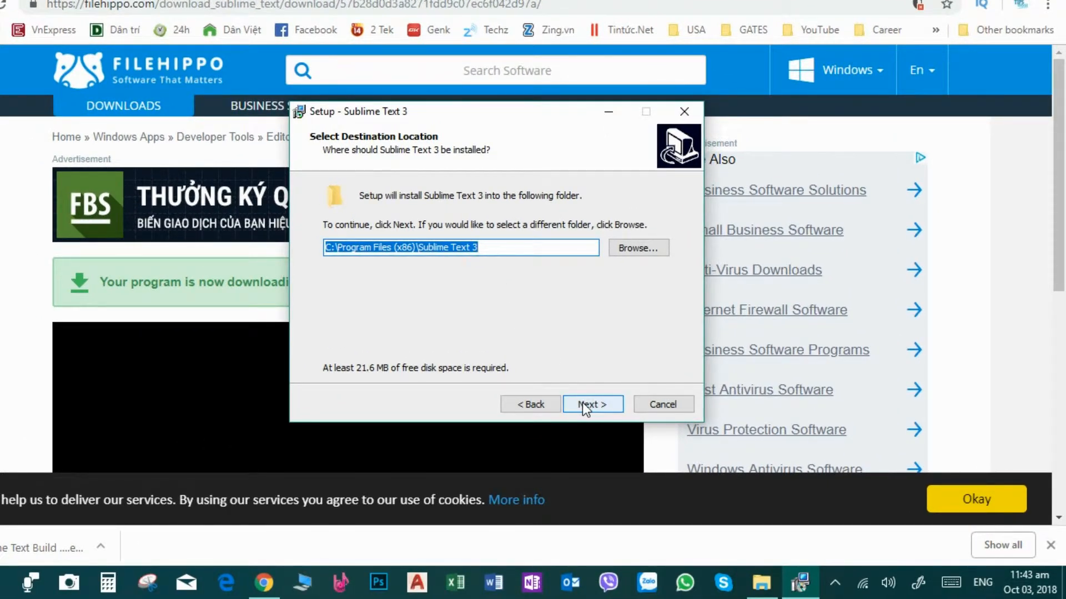
{"action": "left_click", "coordinate": [582, 402]}
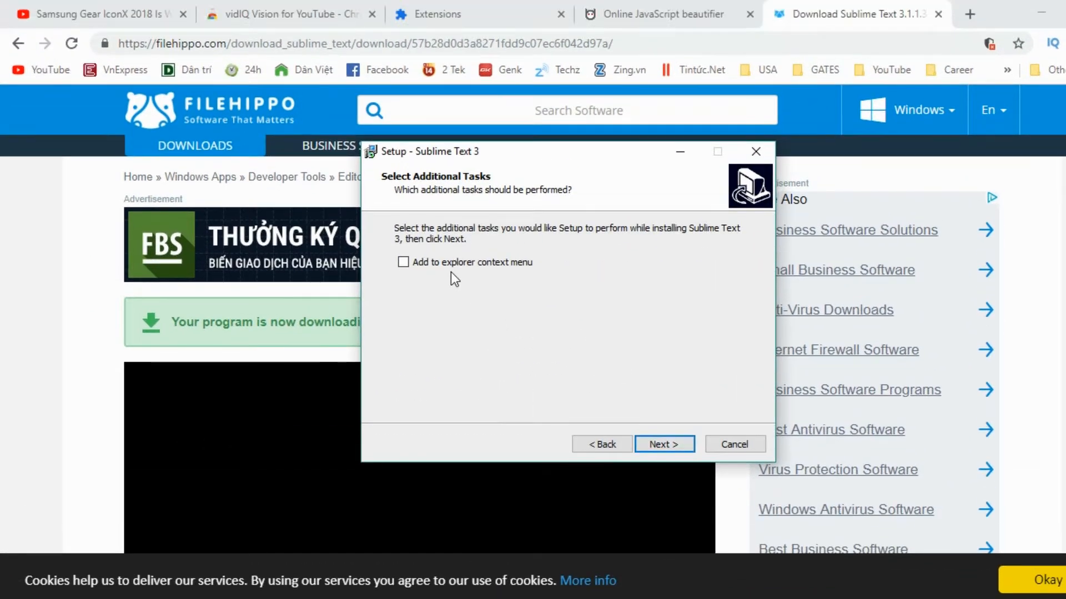
{"action": "left_click", "coordinate": [383, 225]}
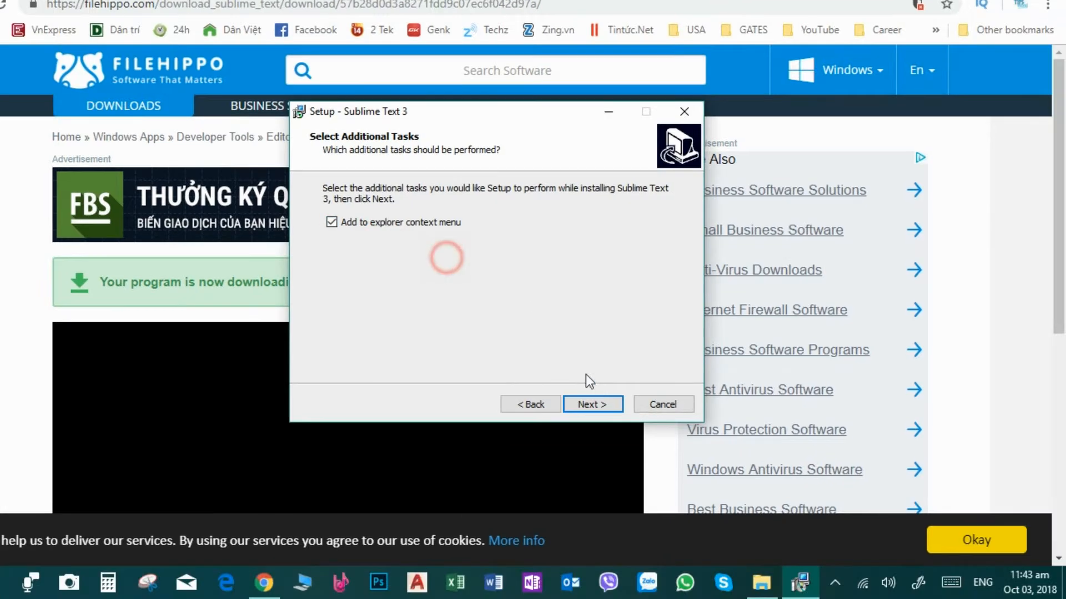
{"action": "left_click", "coordinate": [592, 403]}
{"action": "left_click", "coordinate": [592, 403]}
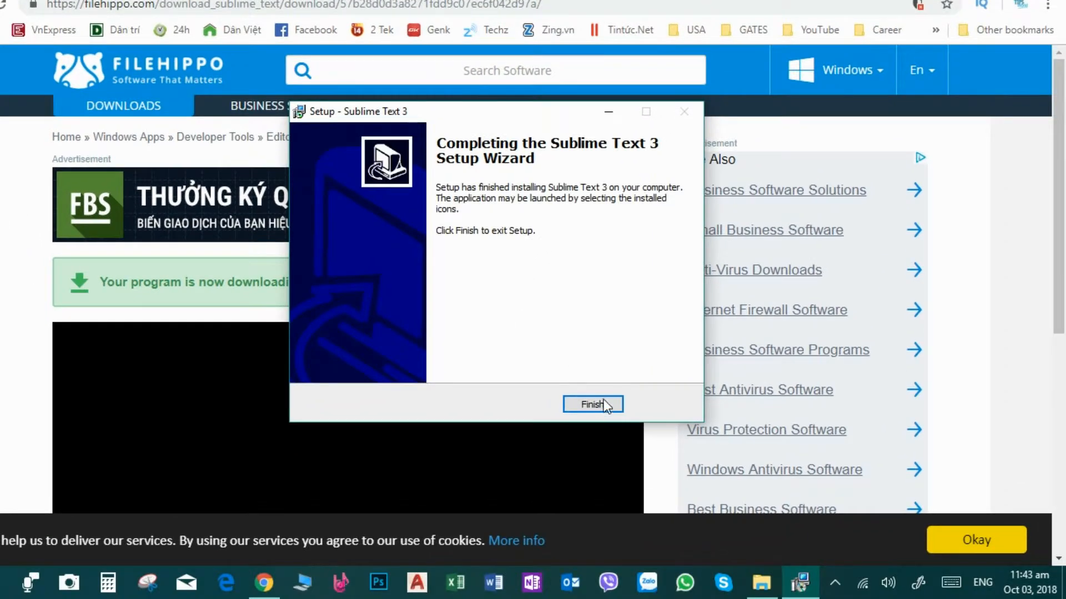
{"action": "left_click", "coordinate": [603, 404]}
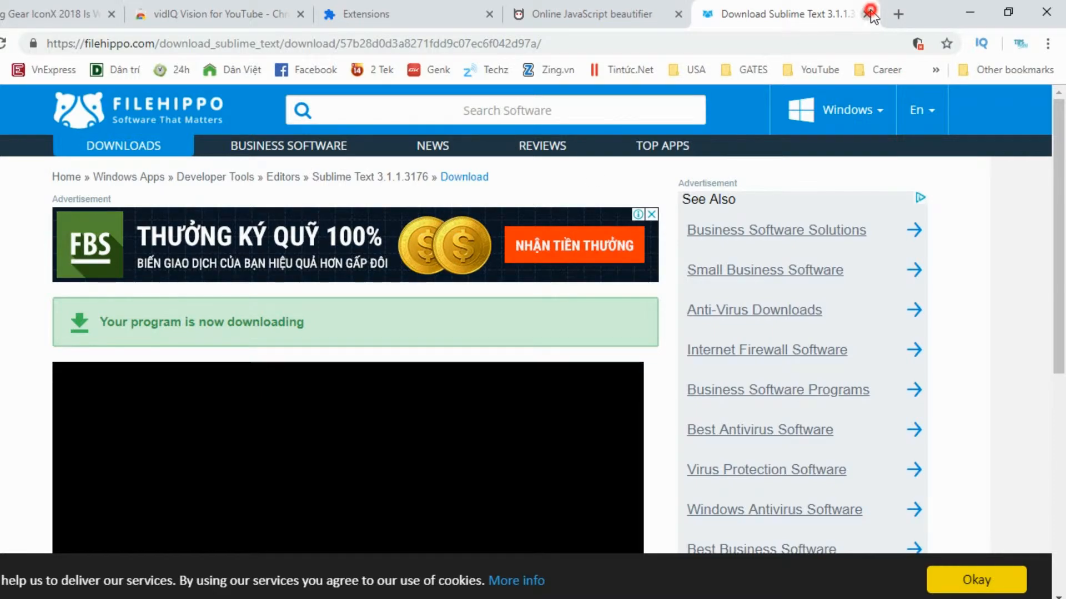
- Close the download tab, launch Sublime Text from the Start menu and maximize its window
{"action": "left_click", "coordinate": [869, 12]}
{"action": "left_click", "coordinate": [965, 3]}
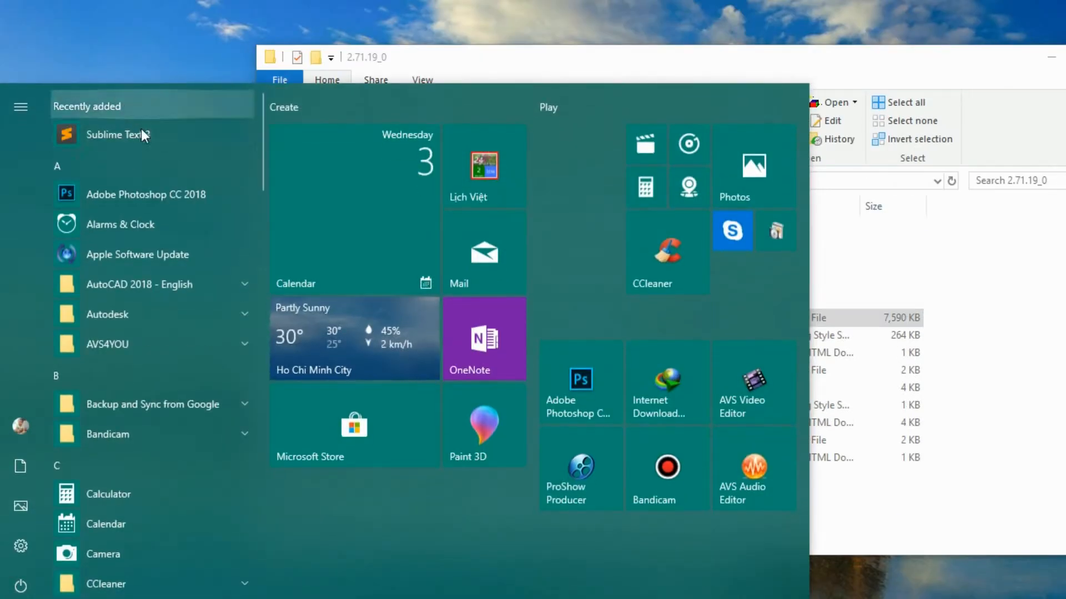
{"action": "left_click", "coordinate": [136, 135]}
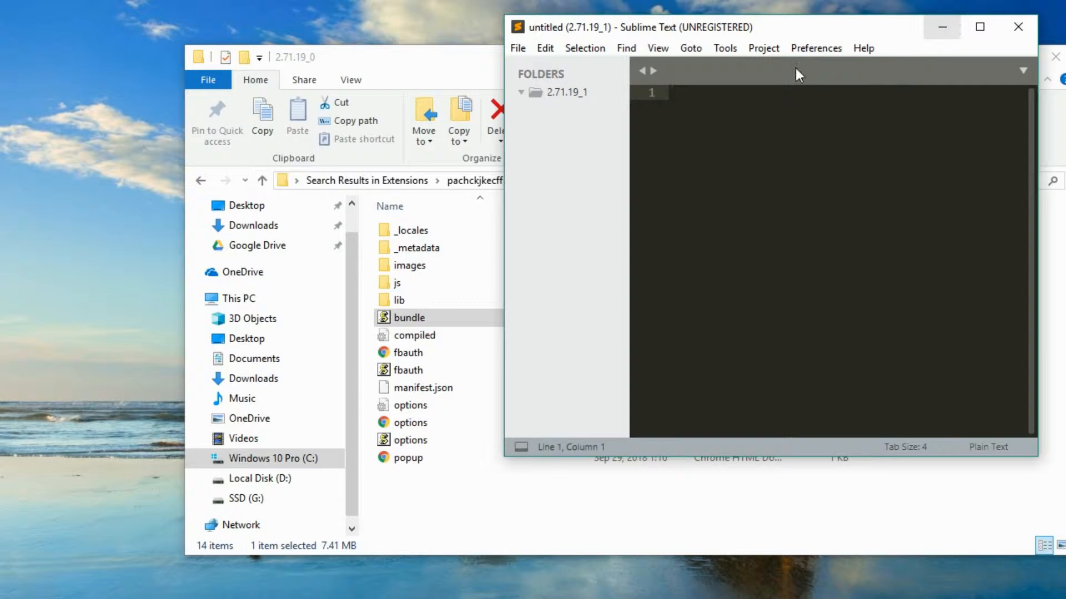
{"action": "left_click", "coordinate": [978, 27]}
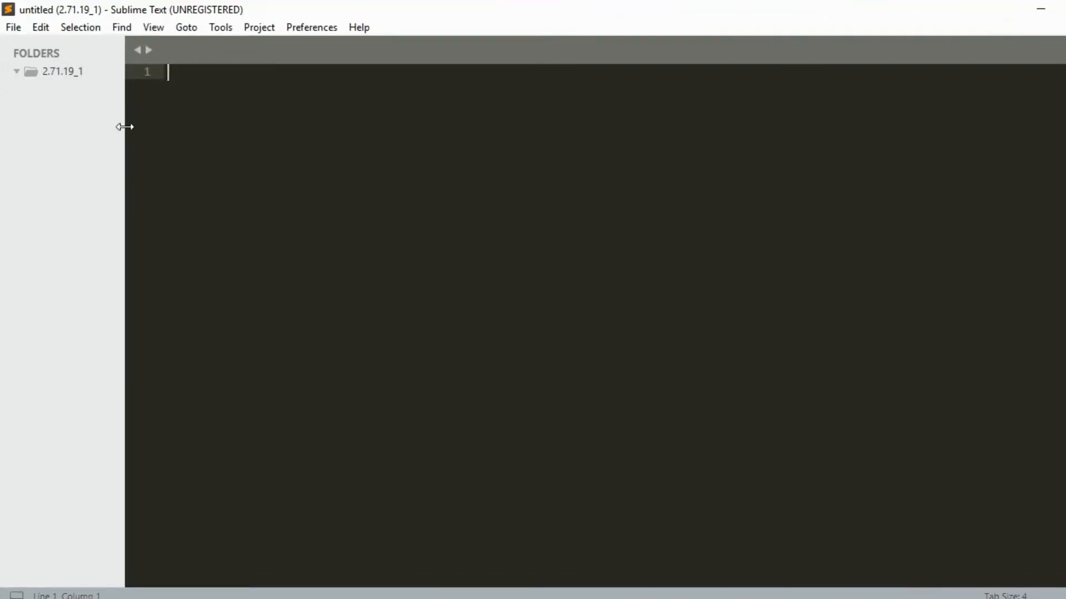
- Open the extension's bundle.js in Sublime Text by dragging it in from the extension folder
{"action": "left_click_drag", "start_coordinate": [125, 128], "coordinate": [42, 155]}
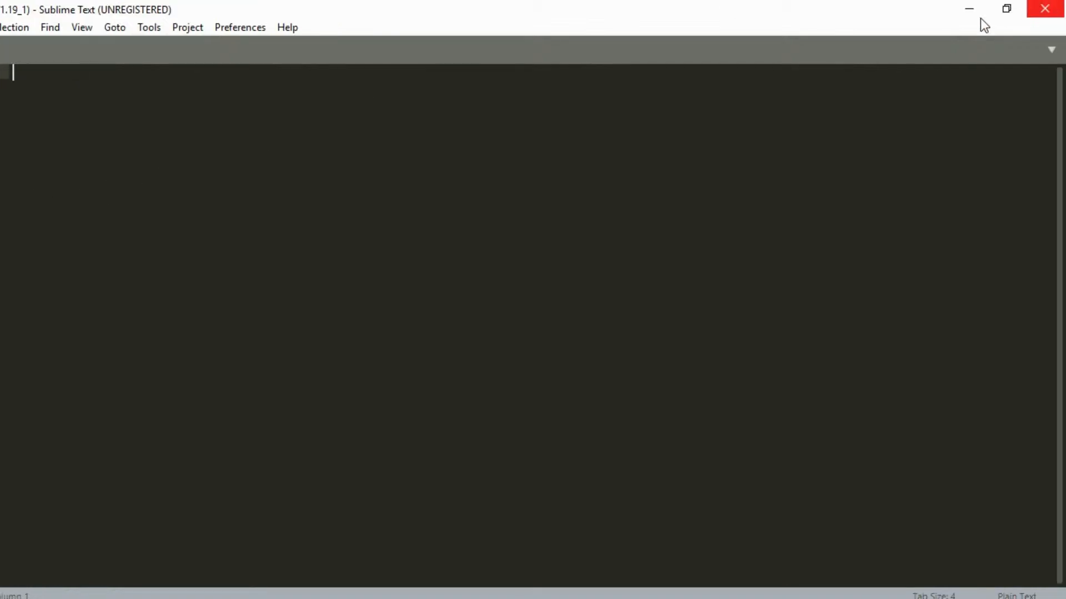
{"action": "left_click", "coordinate": [765, 586]}
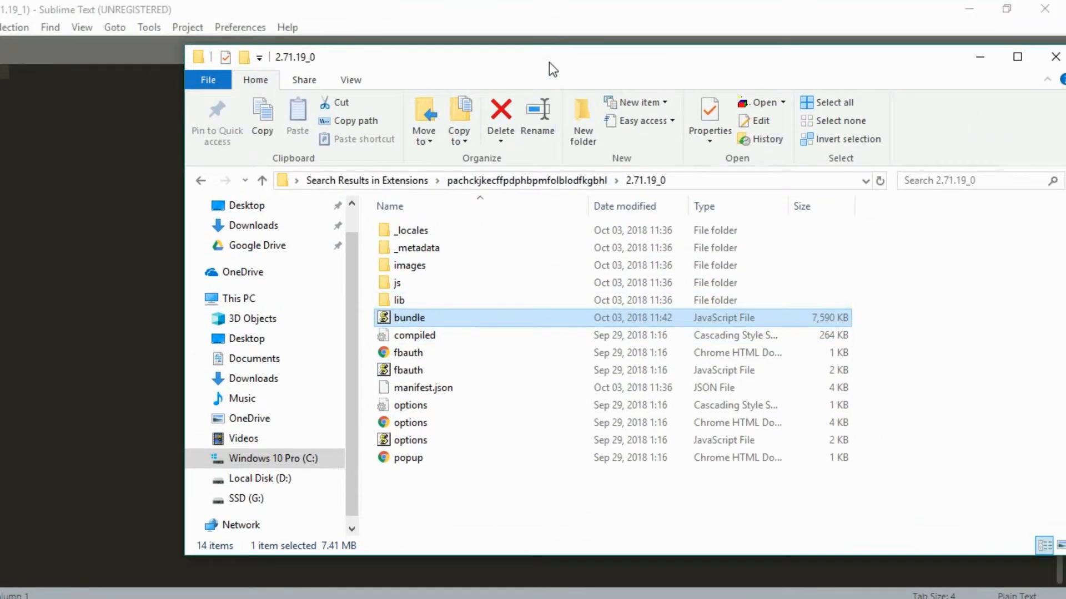
{"action": "left_click_drag", "start_coordinate": [548, 63], "coordinate": [668, 62]}
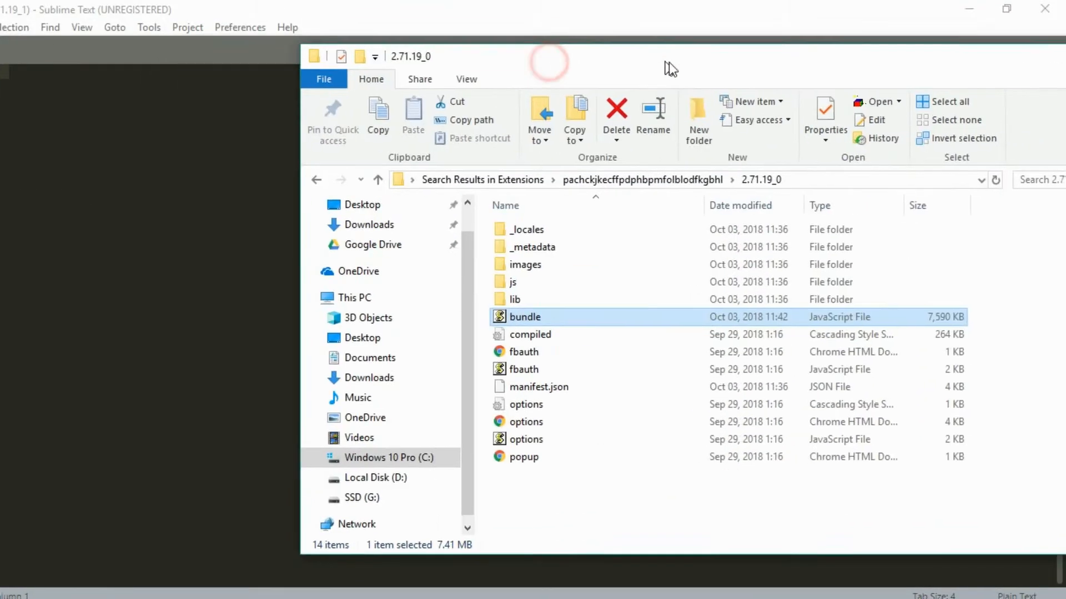
{"action": "left_click", "coordinate": [500, 320]}
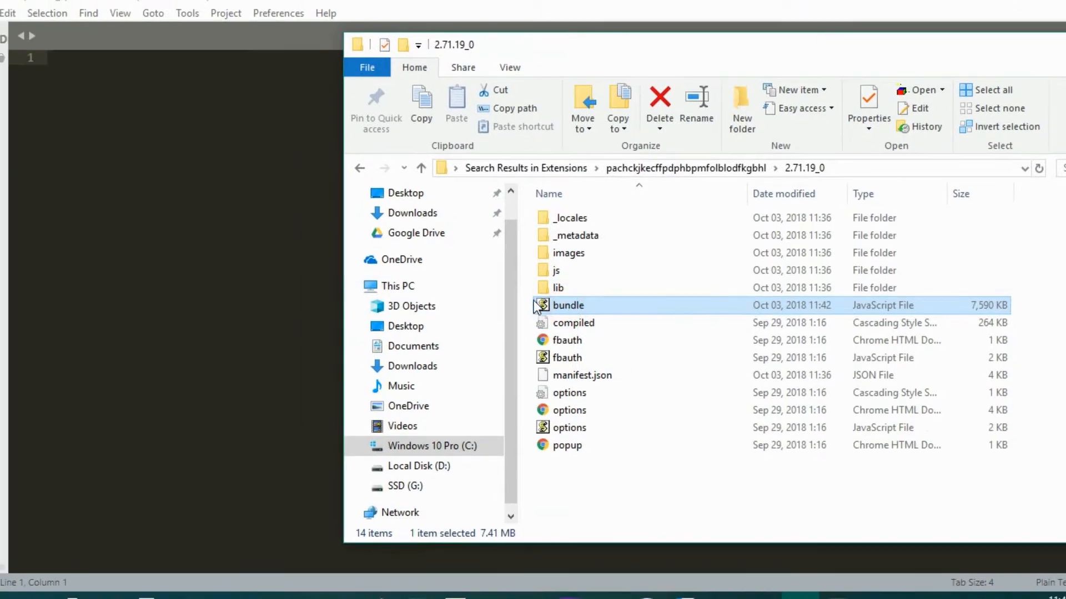
{"action": "left_click_drag", "start_coordinate": [538, 307], "coordinate": [229, 289]}
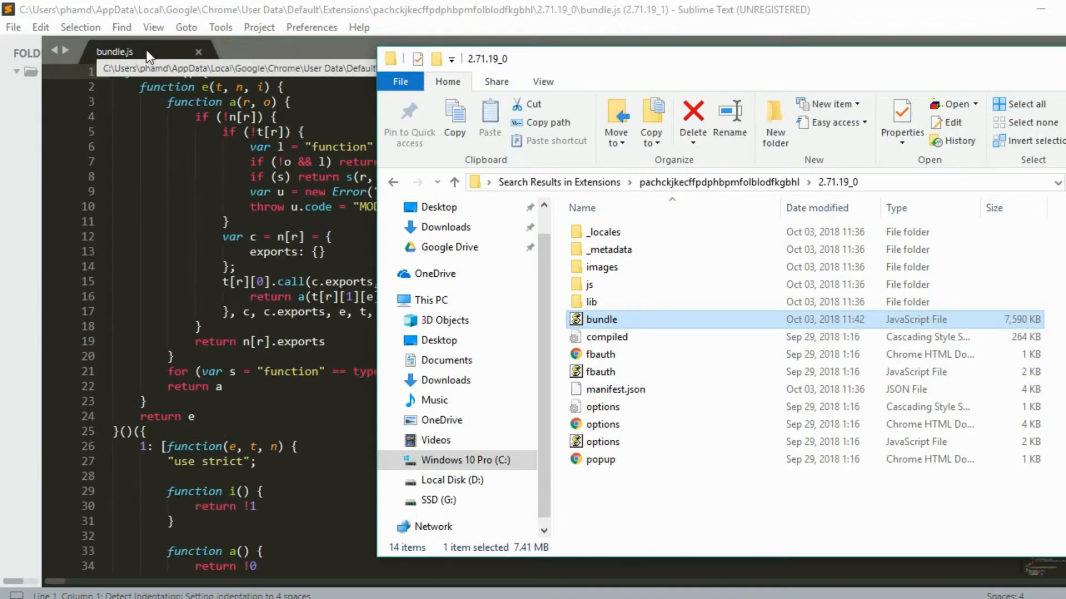
{"action": "left_click", "coordinate": [146, 48]}
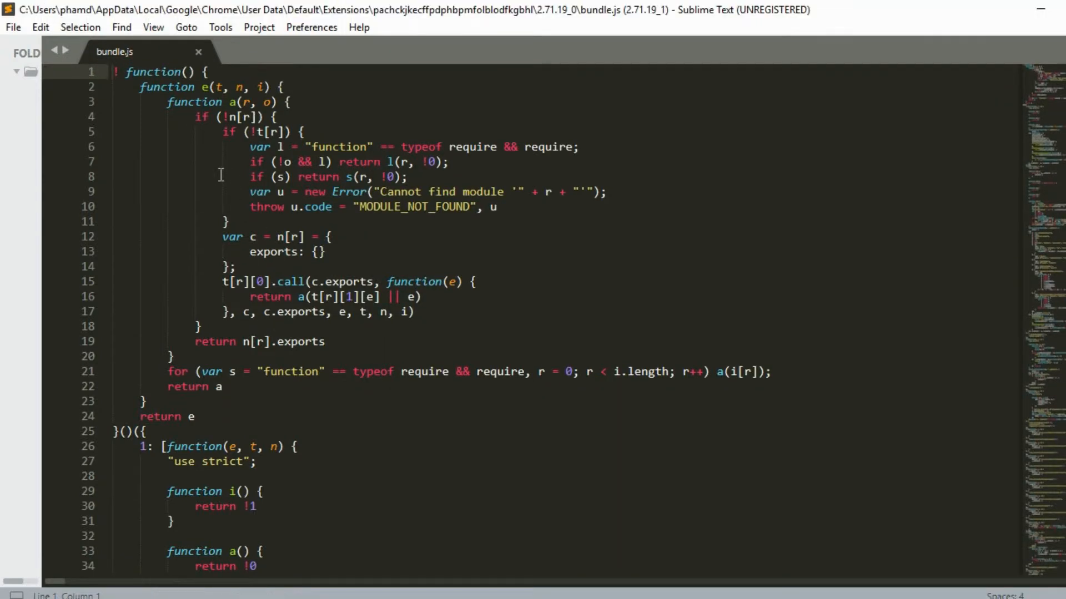
- Search bundle.js for var e = ["basic" backwards from the top
{"action": "left_click", "coordinate": [121, 27]}
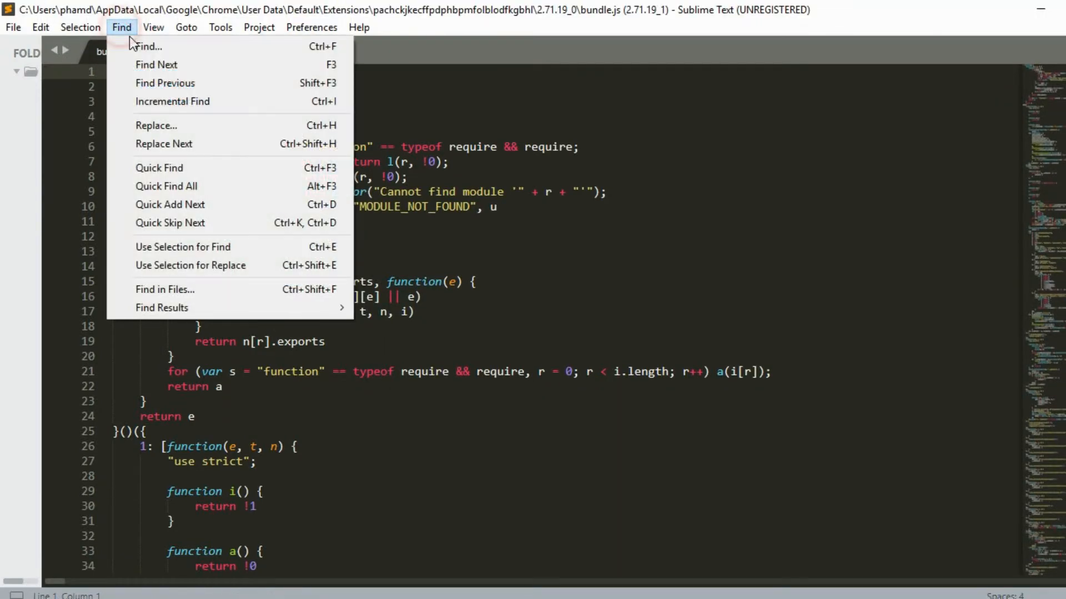
{"action": "left_click", "coordinate": [138, 46]}
{"action": "left_click", "coordinate": [324, 564]}
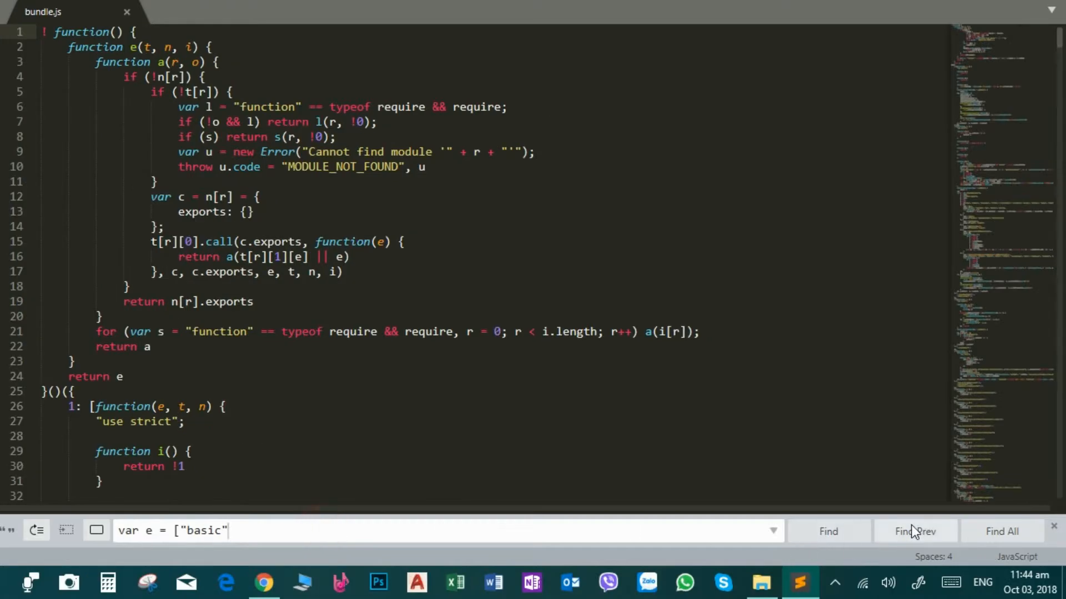
{"action": "left_click", "coordinate": [898, 531]}
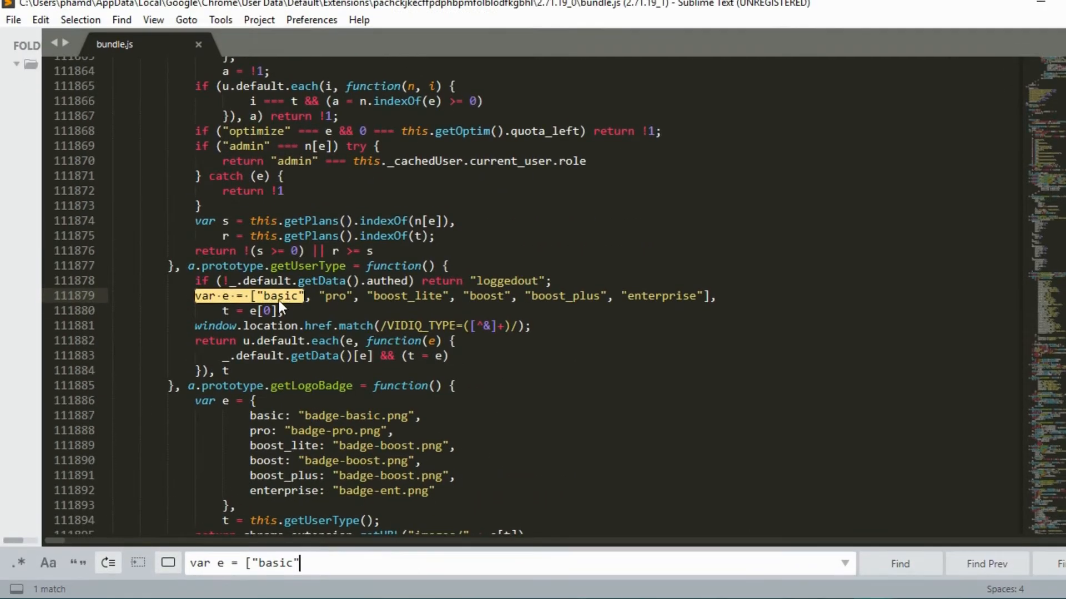
- Change t = e[0] on the line after the var e = ["basic" array to t = e[5]
{"action": "left_click", "coordinate": [278, 303]}
{"action": "left_click", "coordinate": [264, 318]}
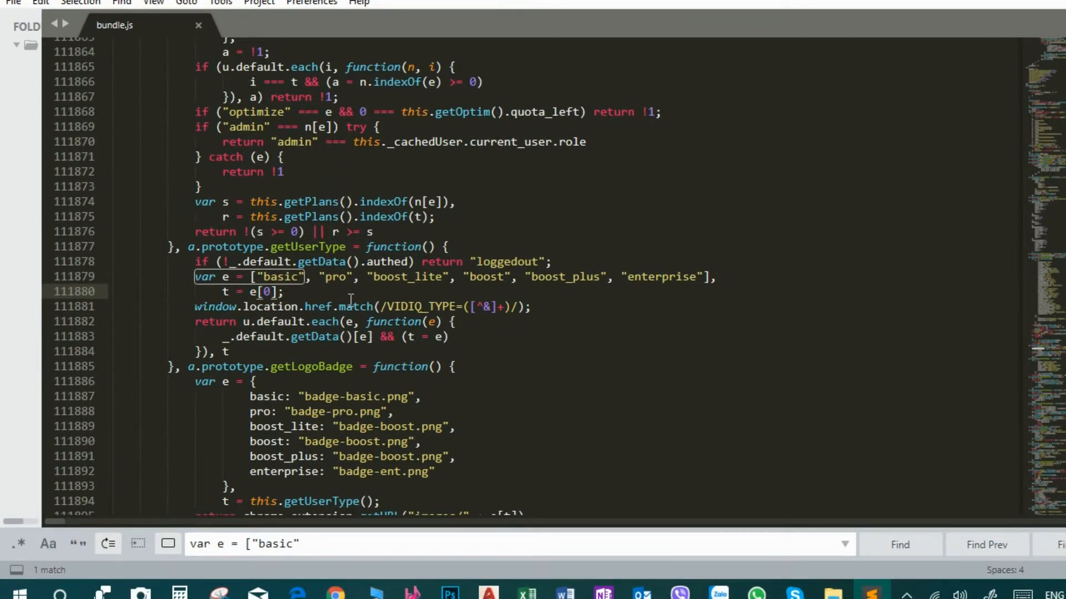
{"action": "key", "text": "BackSpace"}
{"action": "mouse_move", "coordinate": [351, 300]}
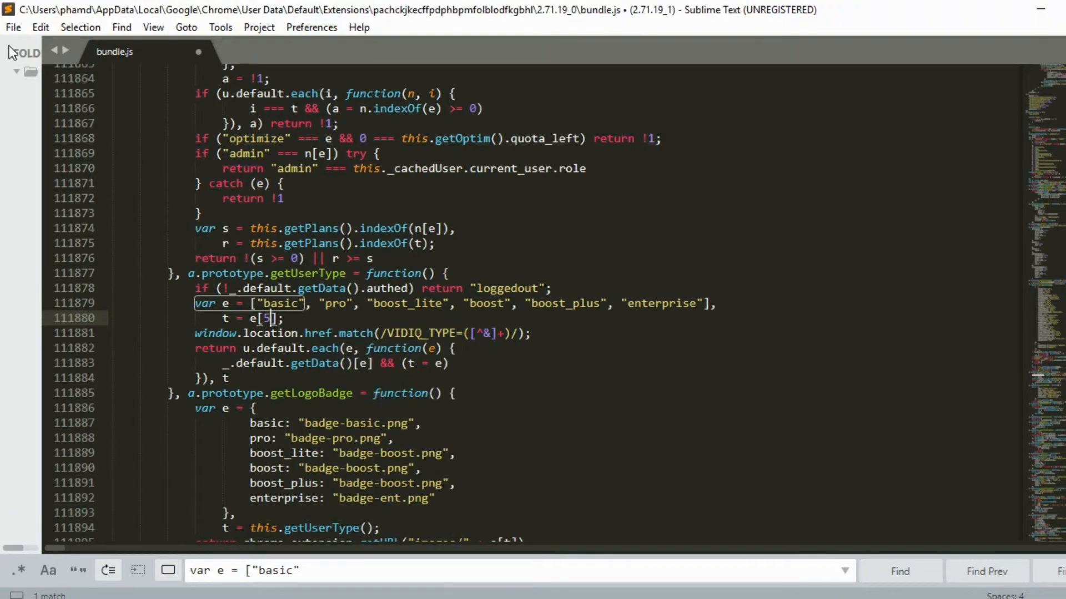
- Save bundle.js and close its tab
{"action": "left_click", "coordinate": [13, 1]}
{"action": "left_click", "coordinate": [71, 156]}
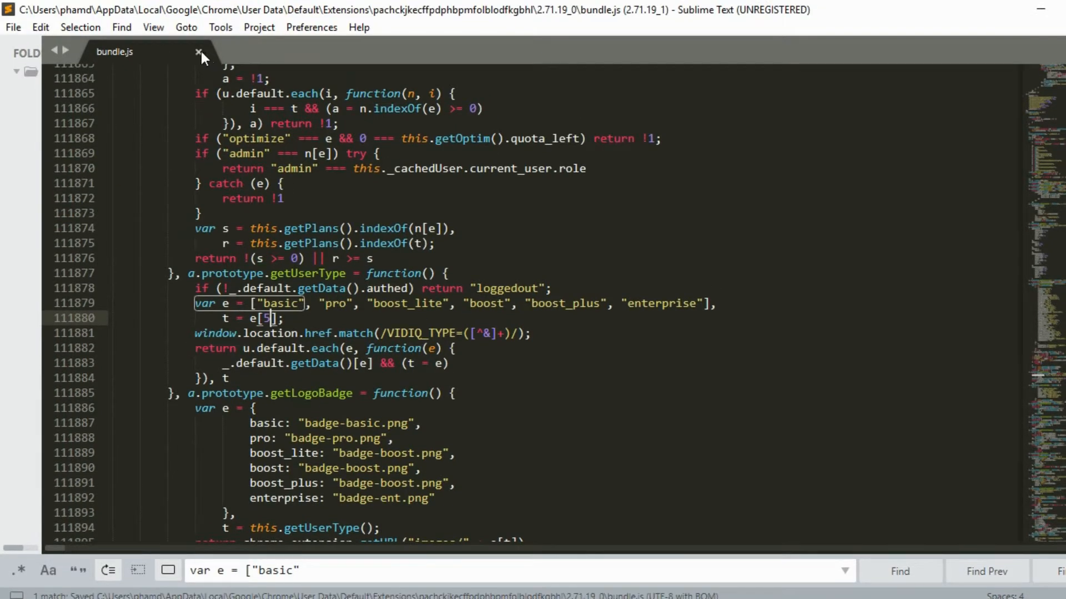
{"action": "left_click", "coordinate": [198, 51]}
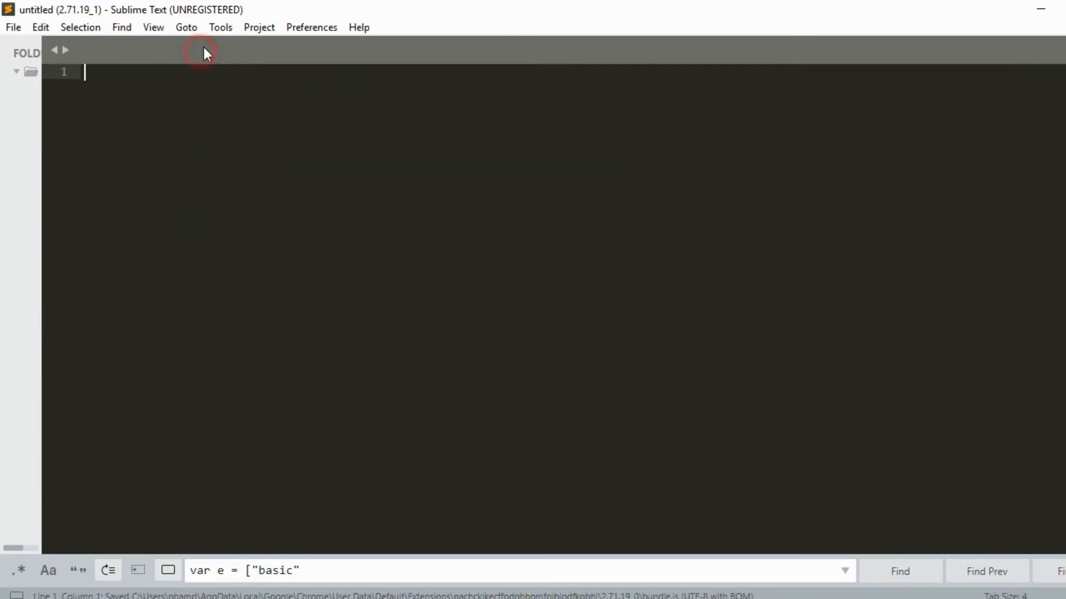
- Copy the extension's 2.71.19_0 version folder and paste it onto the desktop
{"action": "left_click", "coordinate": [761, 583]}
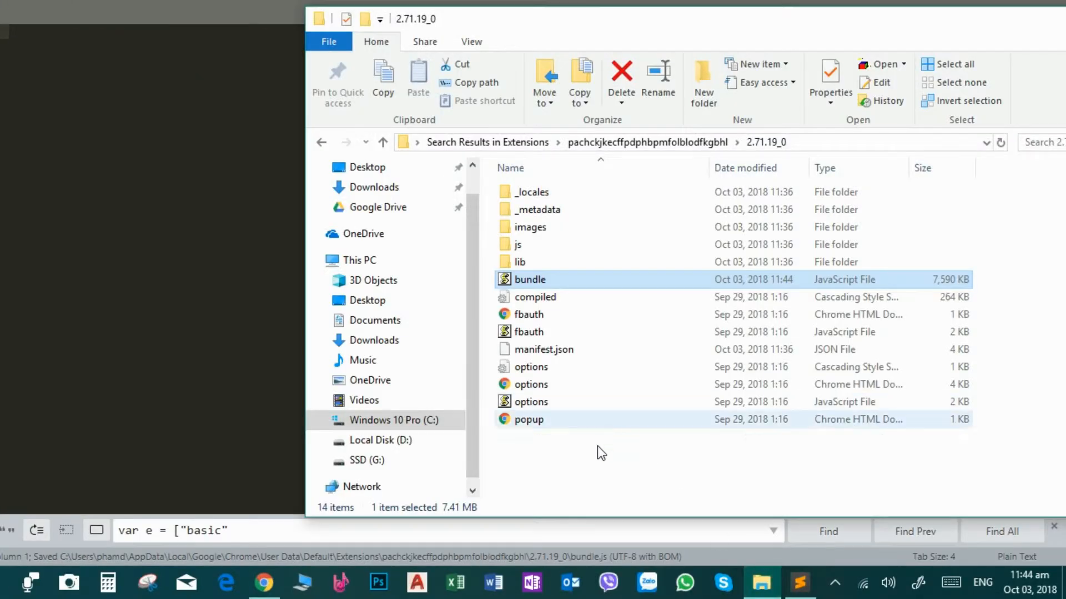
{"action": "left_click", "coordinate": [584, 459]}
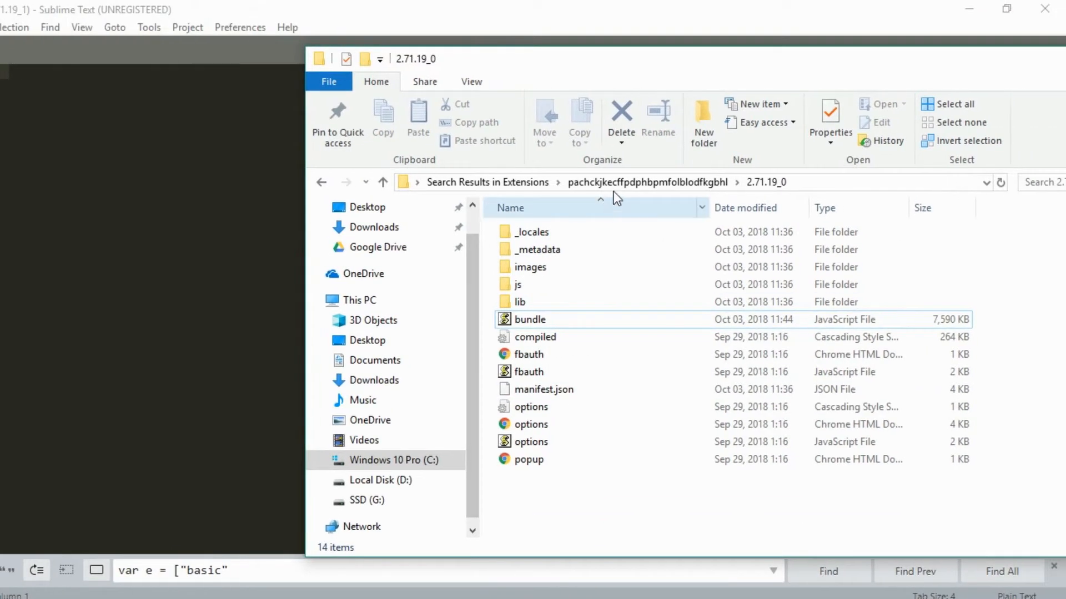
{"action": "left_click", "coordinate": [611, 143]}
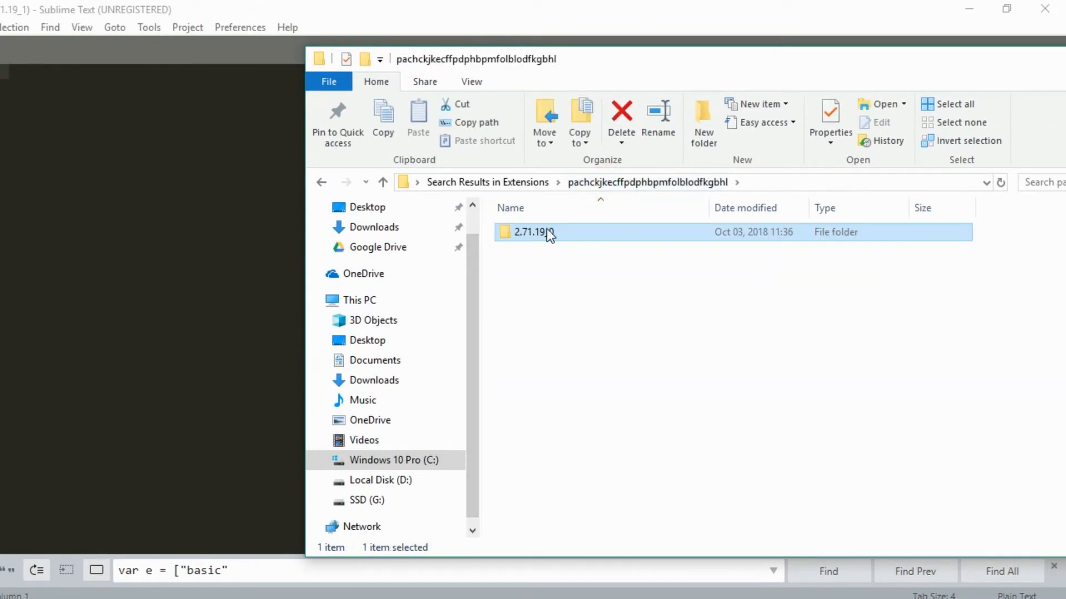
{"action": "right_click", "coordinate": [550, 233]}
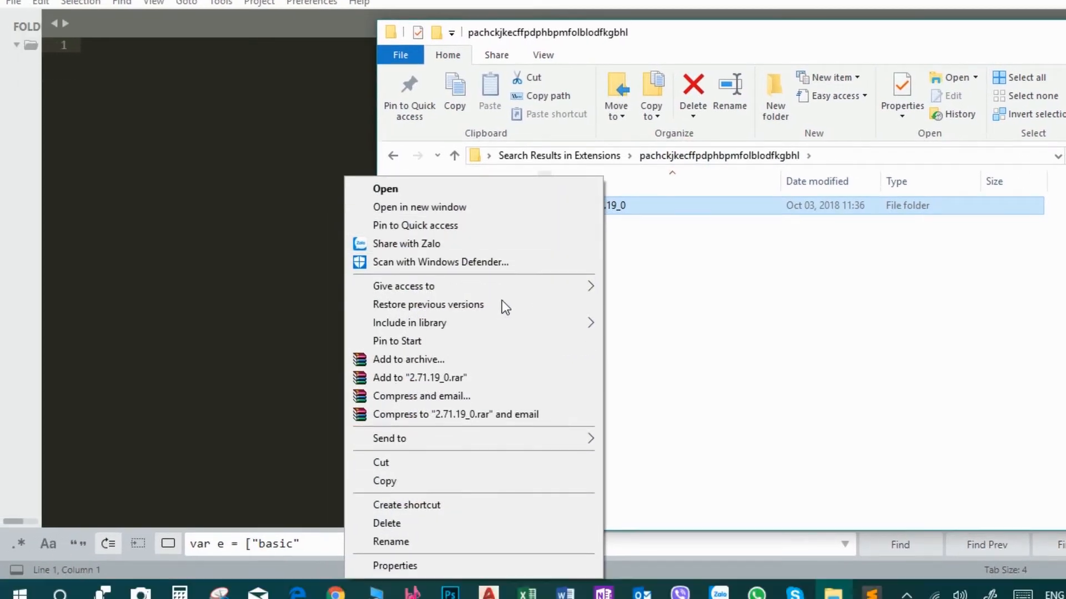
{"action": "left_click", "coordinate": [388, 480]}
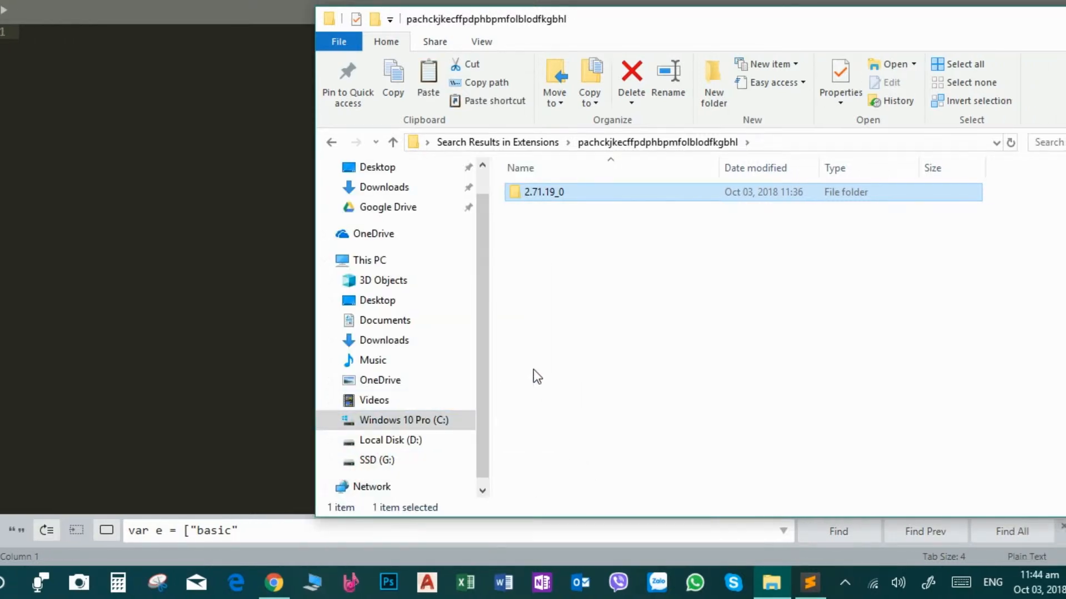
{"action": "key", "text": "super+d"}
{"action": "right_click", "coordinate": [447, 288]}
{"action": "left_click", "coordinate": [335, 321]}
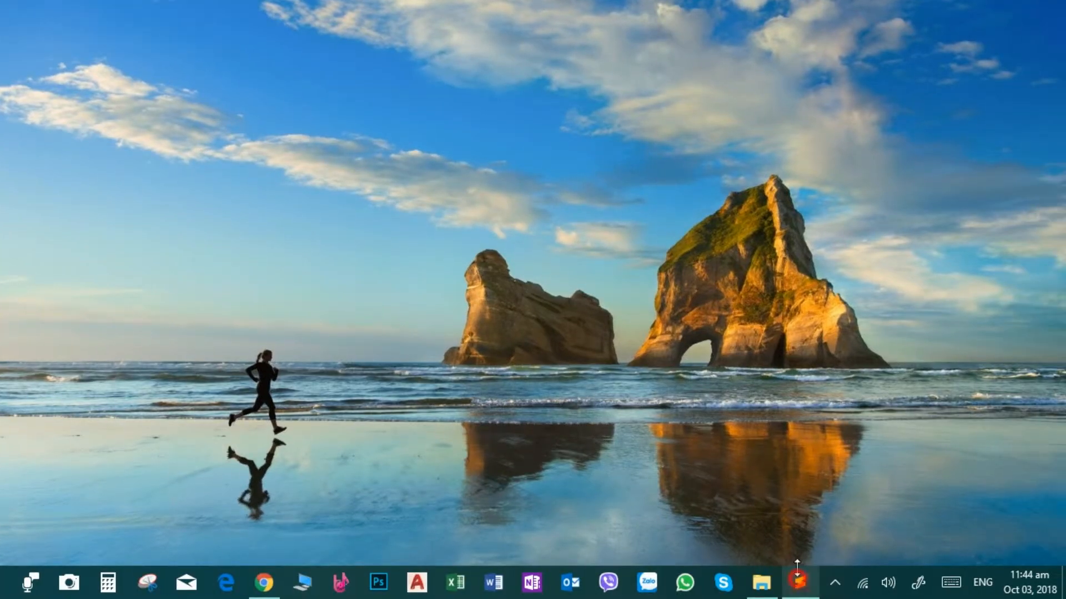
- Open bundle.js from the desktop copy of 2.71.19_0 in Sublime Text and maximize the editor
{"action": "left_click", "coordinate": [798, 578]}
{"action": "double_click", "coordinate": [372, 6]}
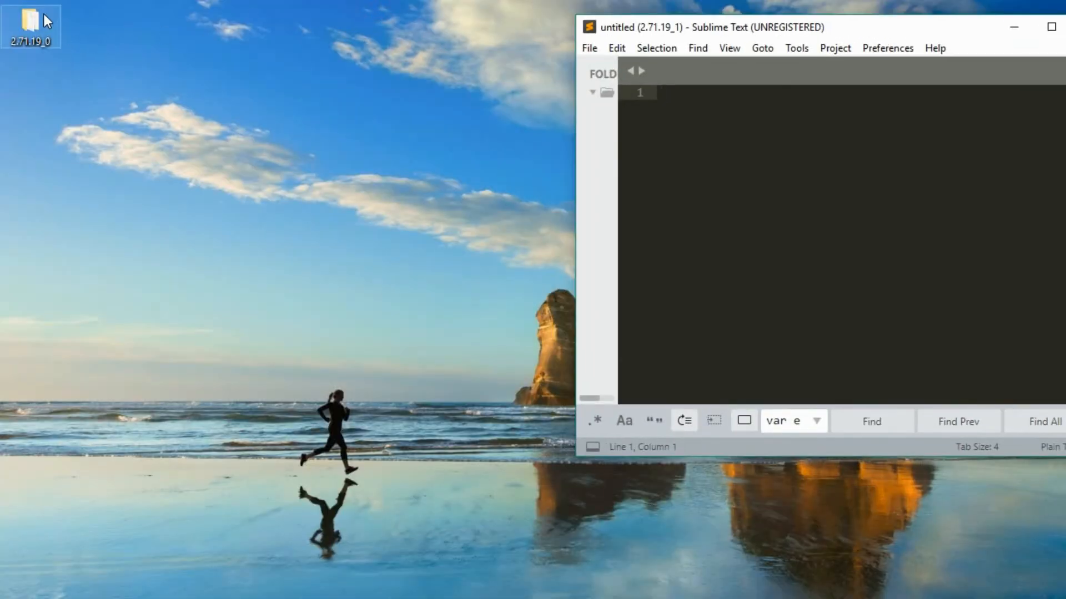
{"action": "double_click", "coordinate": [47, 15]}
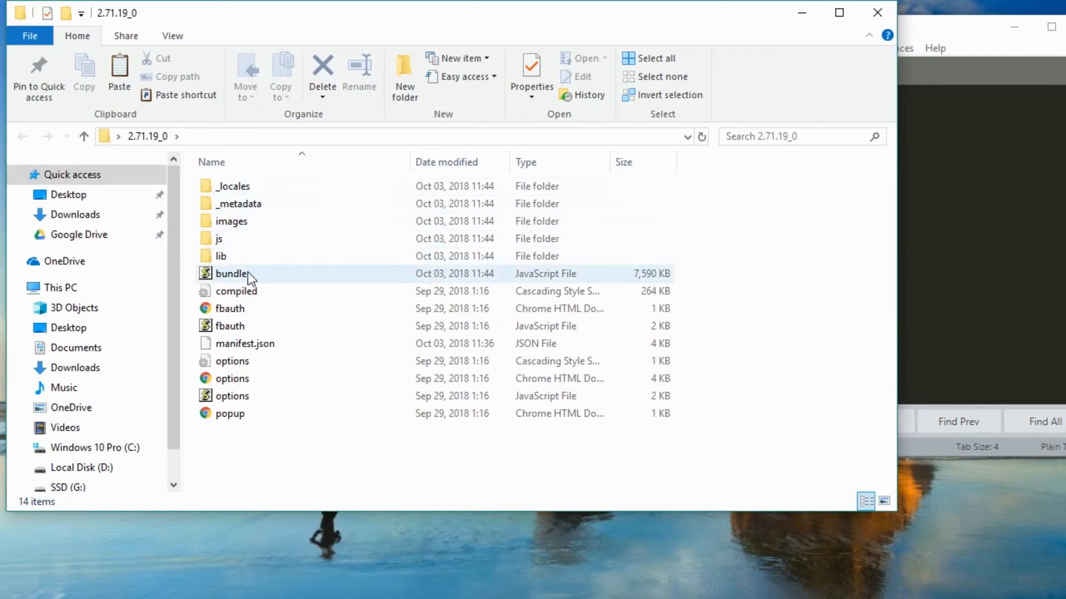
{"action": "left_click_drag", "start_coordinate": [247, 273], "coordinate": [1010, 261]}
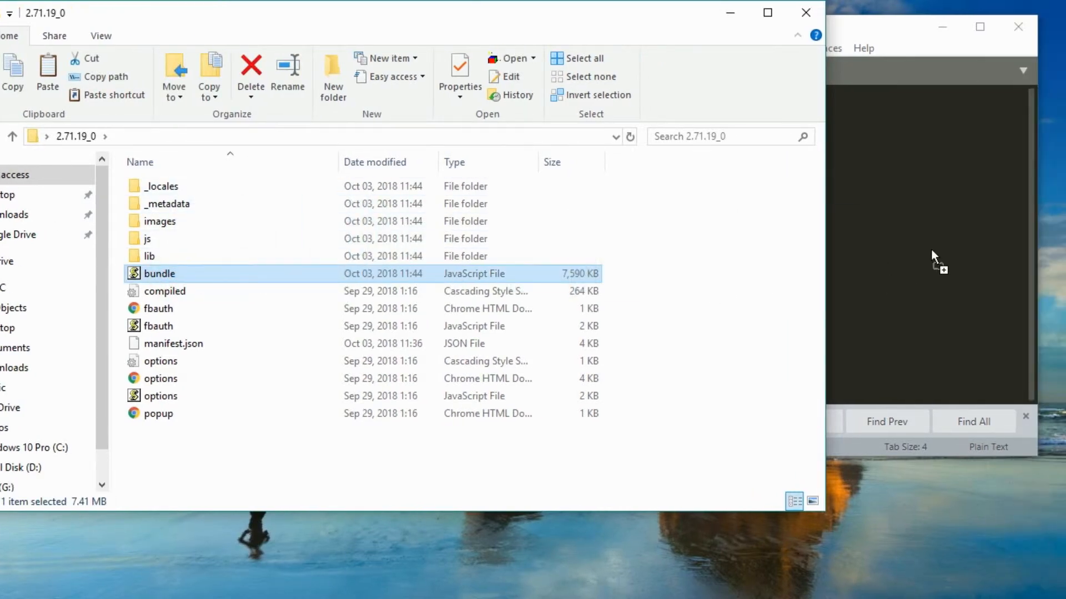
{"action": "left_click_drag", "start_coordinate": [932, 256], "coordinate": [933, 249]}
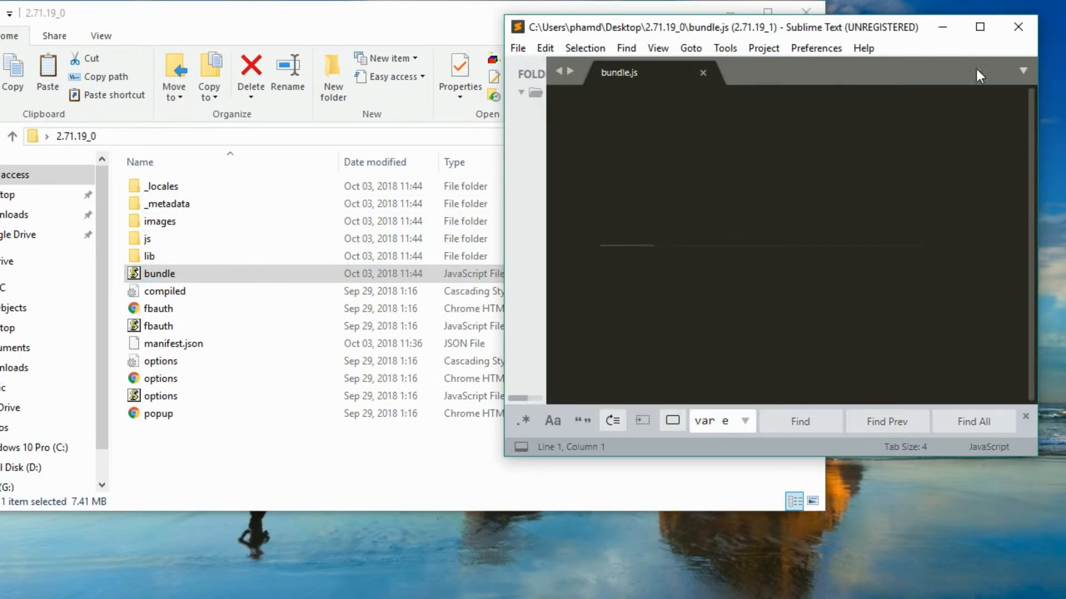
{"action": "left_click", "coordinate": [980, 26]}
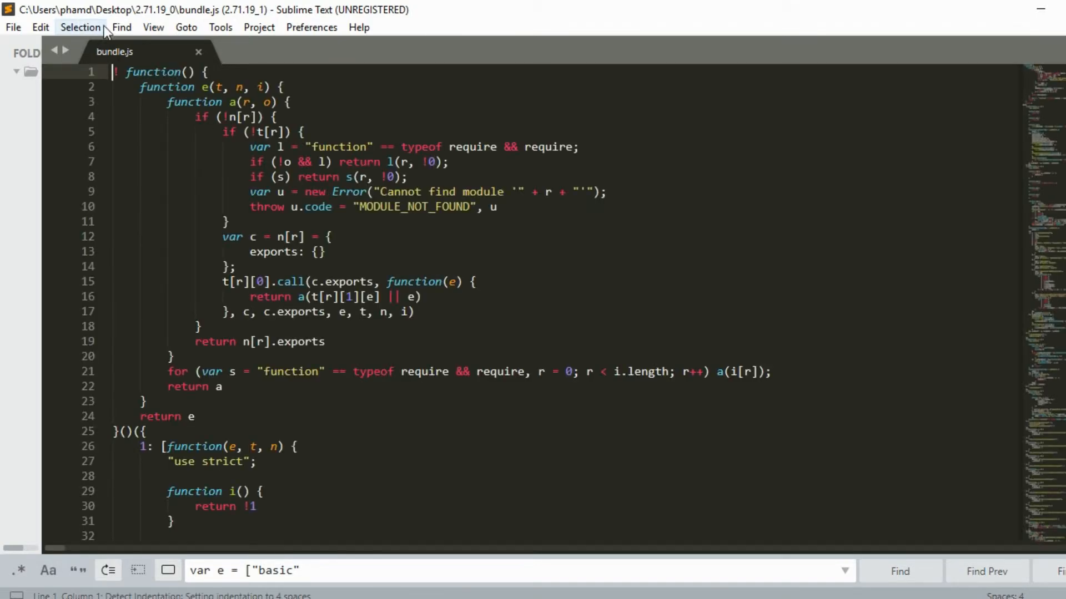
- Search the copied bundle.js for var e = ["basic", check the t = e[5] line, then close the file and editor
{"action": "left_click", "coordinate": [121, 27]}
{"action": "left_click", "coordinate": [362, 570]}
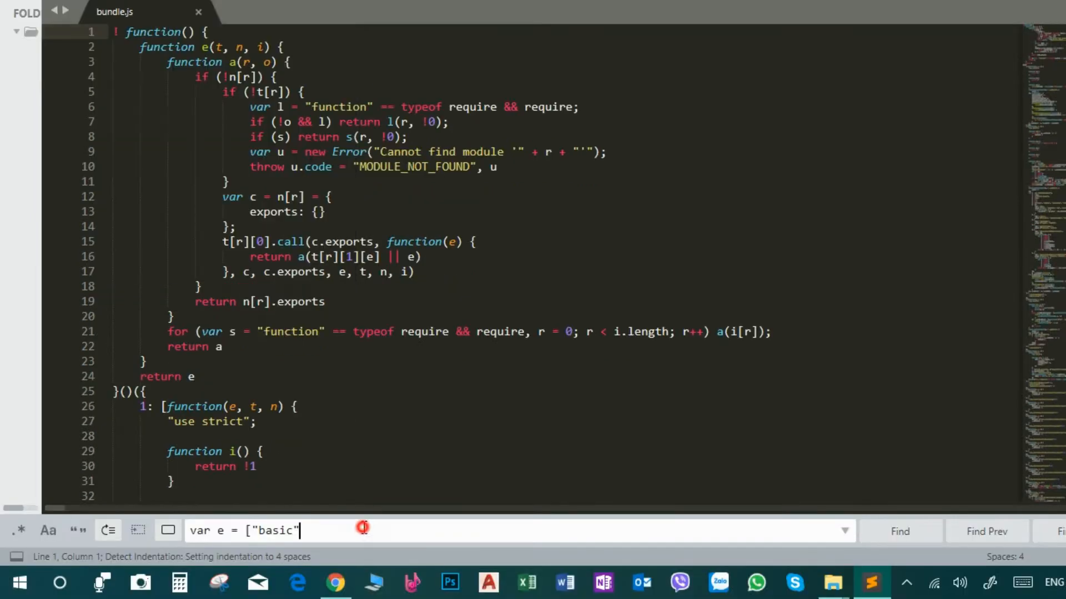
{"action": "left_click", "coordinate": [846, 534]}
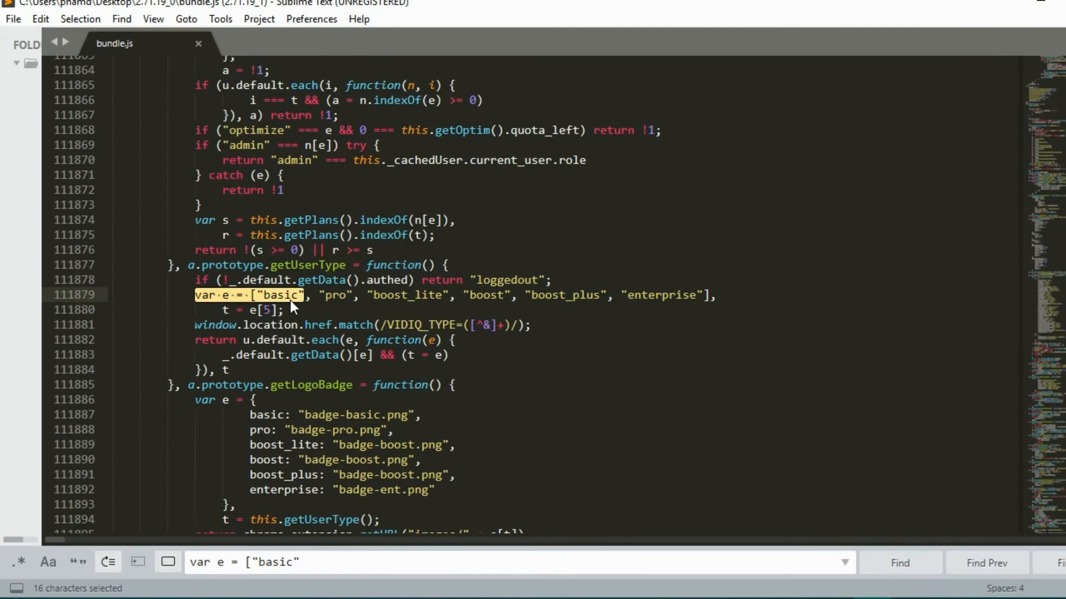
{"action": "left_click", "coordinate": [271, 303]}
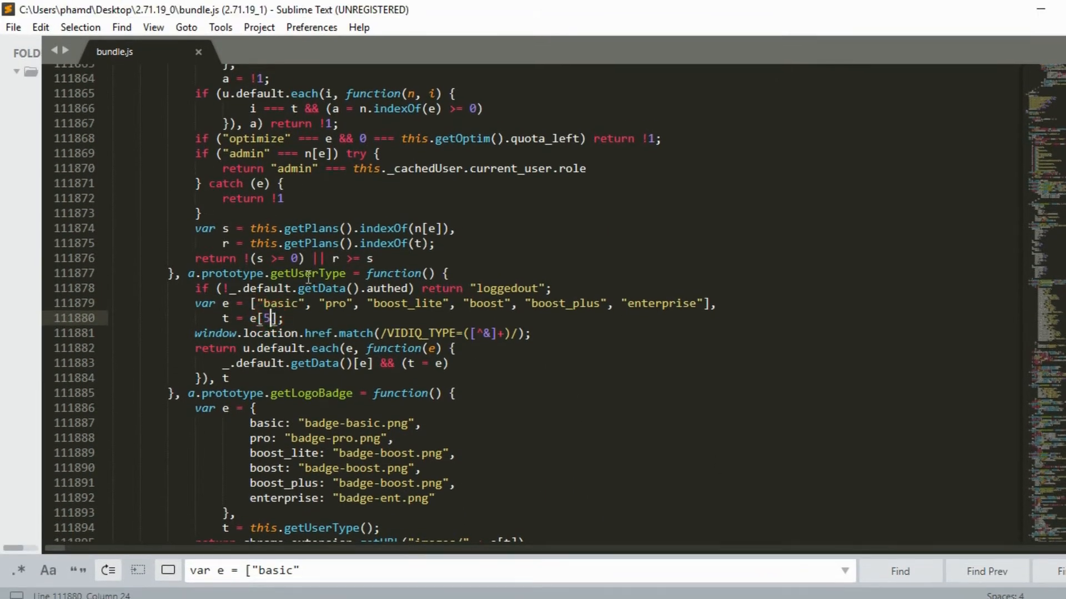
{"action": "left_click", "coordinate": [198, 52]}
{"action": "left_click", "coordinate": [1040, 10]}
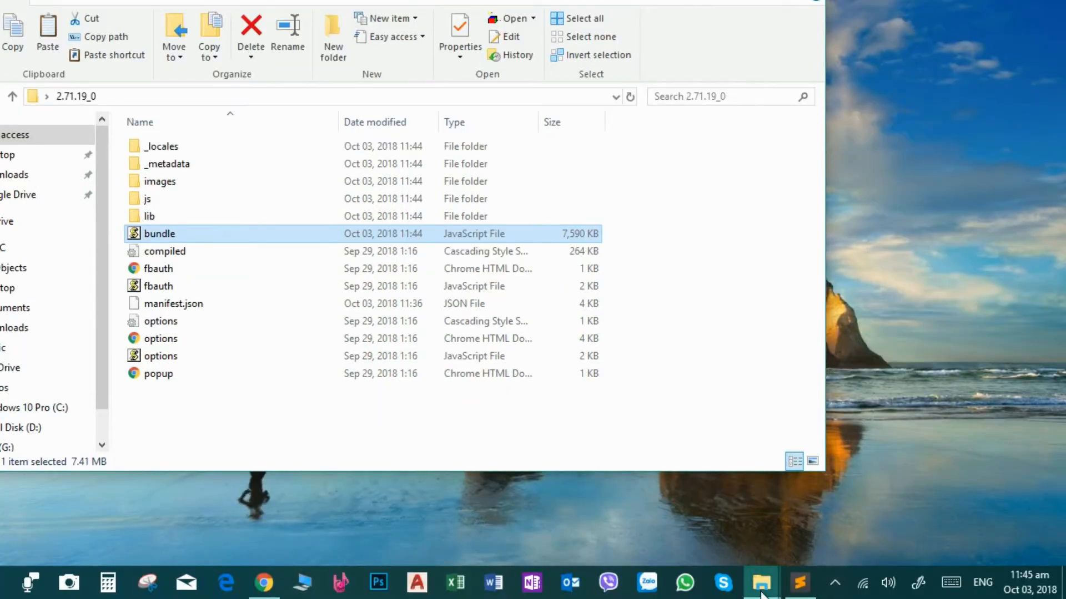
- Permanently delete the _metadata folder from the desktop 2.71.19_0 folder and close the window
{"action": "left_click", "coordinate": [761, 592]}
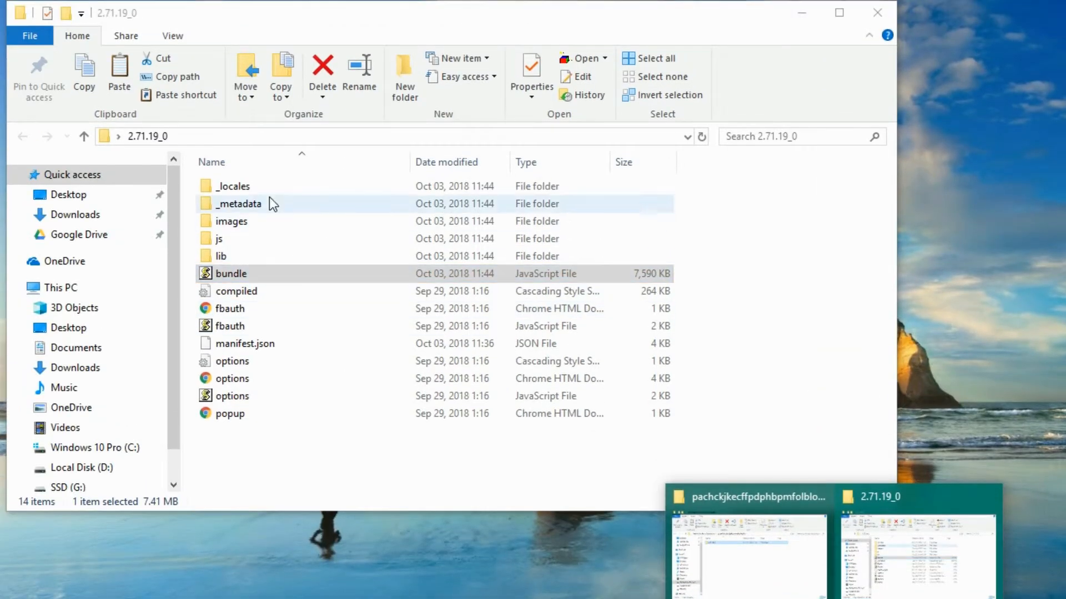
{"action": "left_click", "coordinate": [192, 163]}
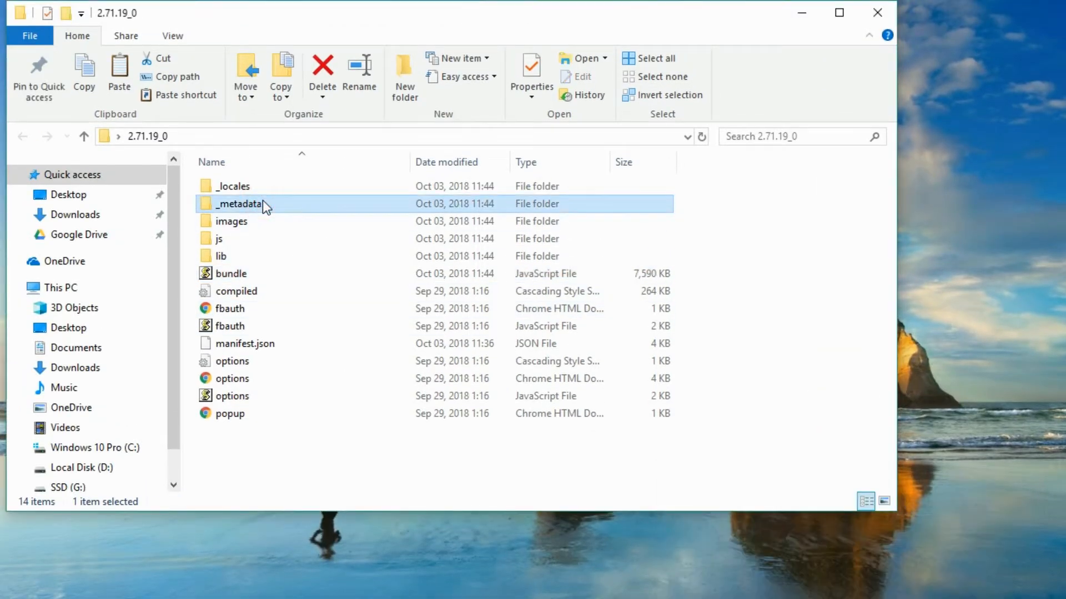
{"action": "key", "text": "shift+Delete"}
{"action": "key", "text": "Return"}
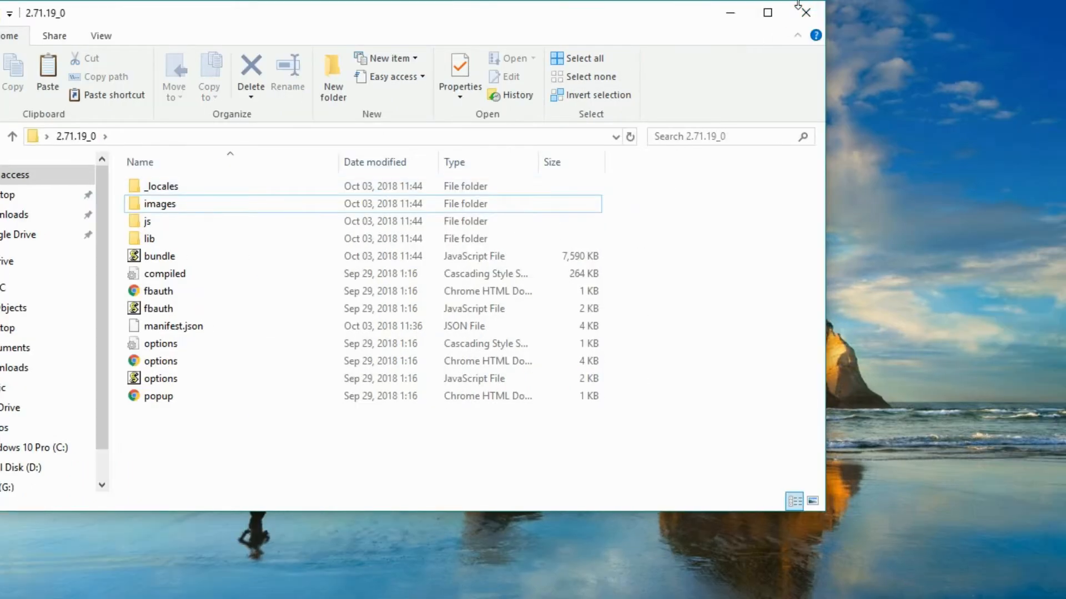
{"action": "left_click", "coordinate": [799, 8]}
- Load the desktop 2.71.19_0 folder into Chrome as an unpacked extension
{"action": "left_click", "coordinate": [335, 582]}
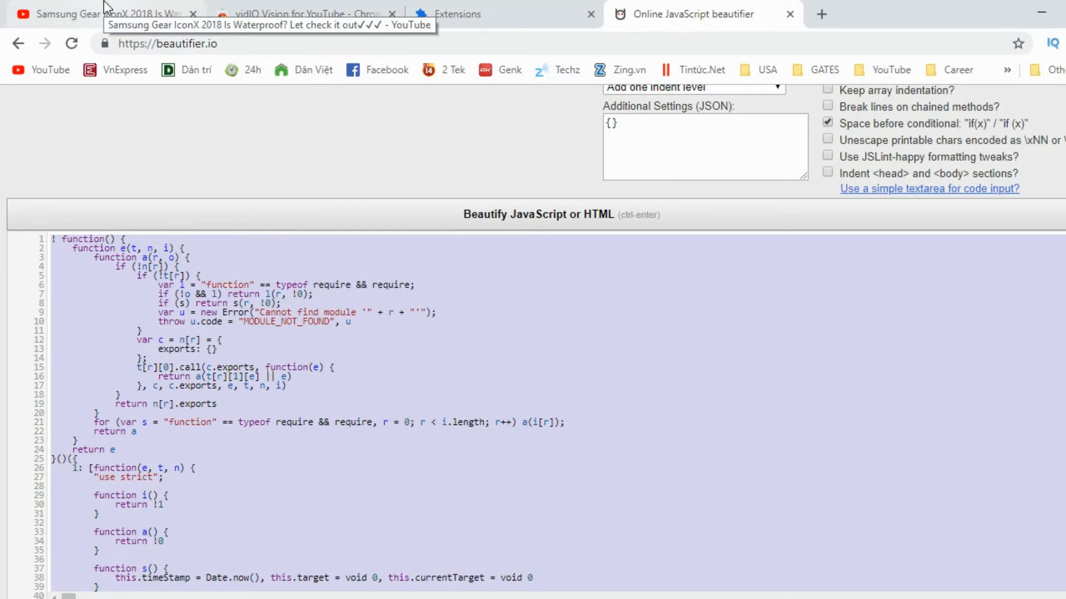
{"action": "left_click", "coordinate": [468, 10]}
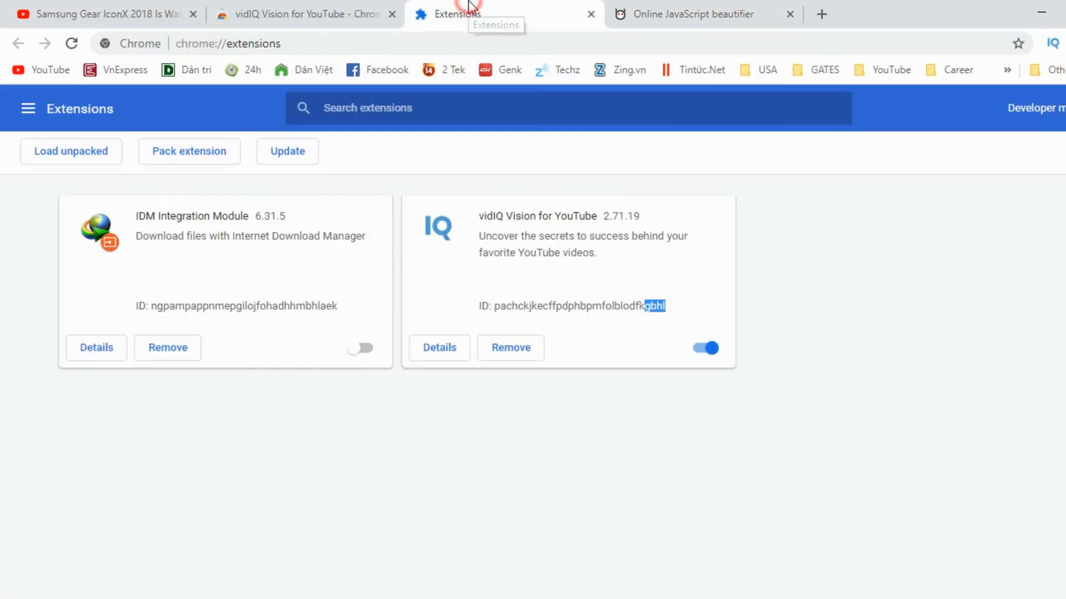
{"action": "left_click", "coordinate": [76, 153]}
{"action": "left_click", "coordinate": [492, 249]}
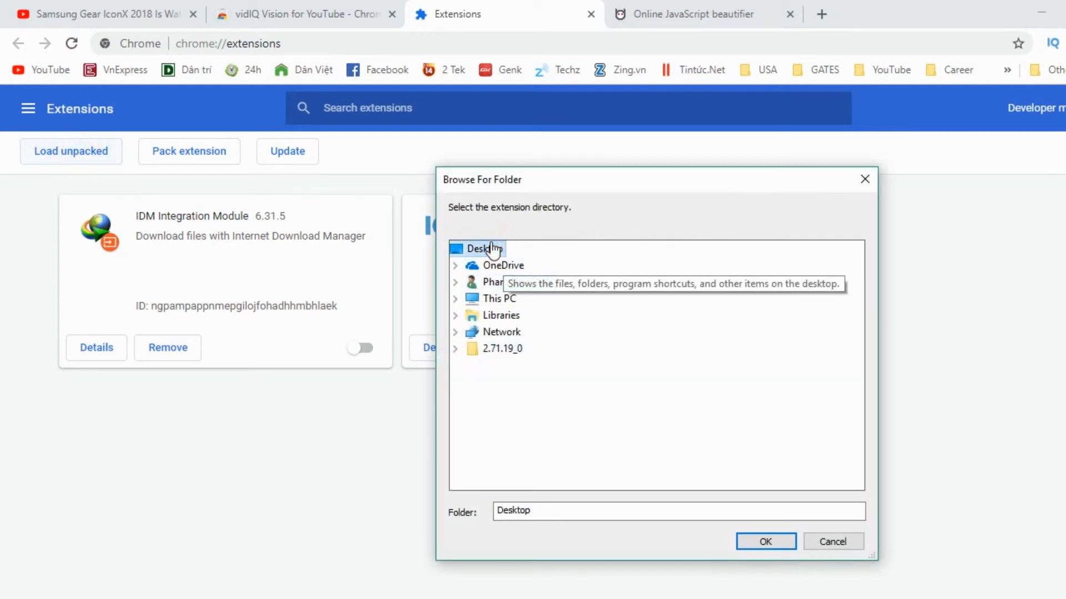
{"action": "left_click", "coordinate": [502, 348]}
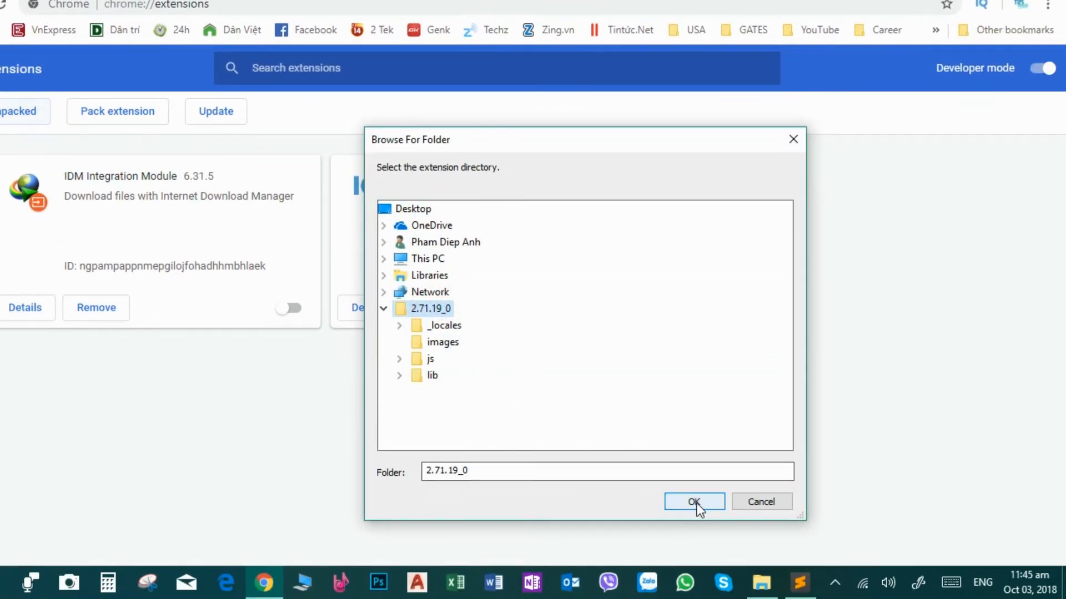
{"action": "left_click", "coordinate": [694, 502]}
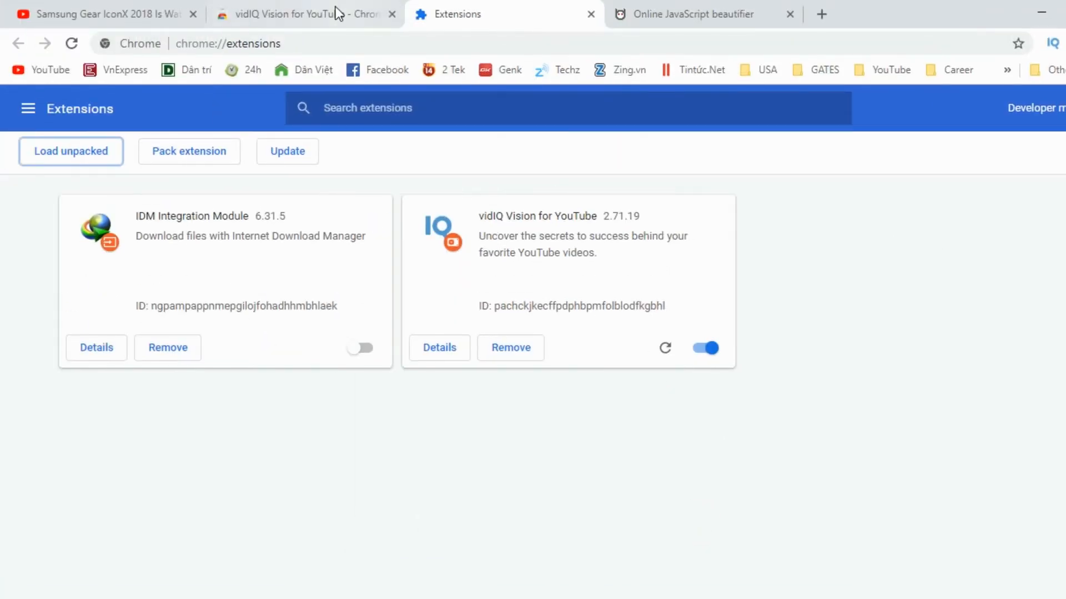
- Reload the YouTube video page and review the vidIQ sidebar panels
{"action": "left_click", "coordinate": [107, 14]}
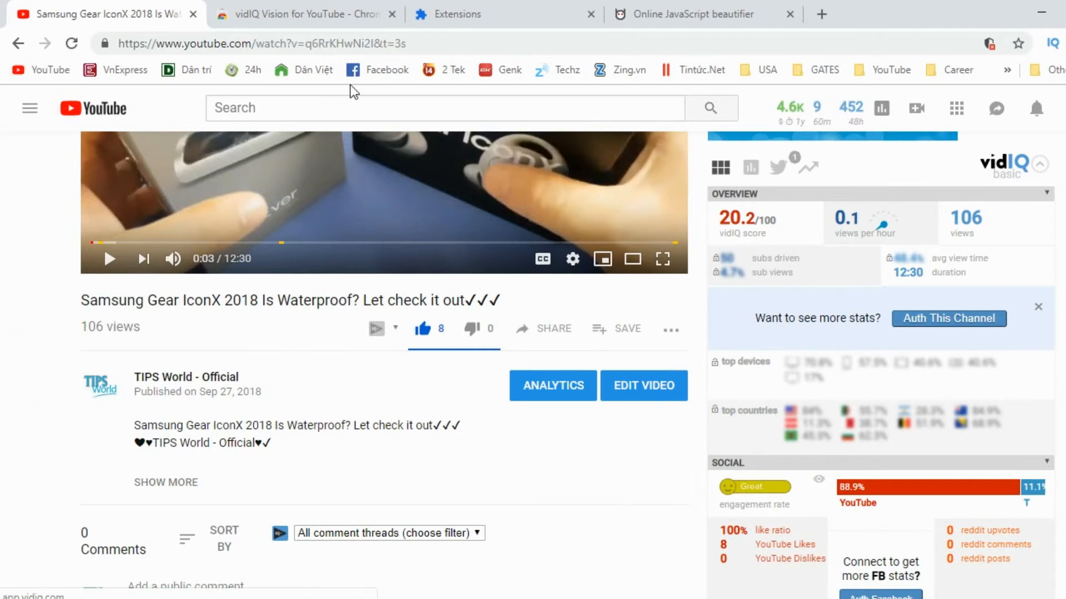
{"action": "left_click", "coordinate": [3, 44]}
{"action": "key", "text": "F5"}
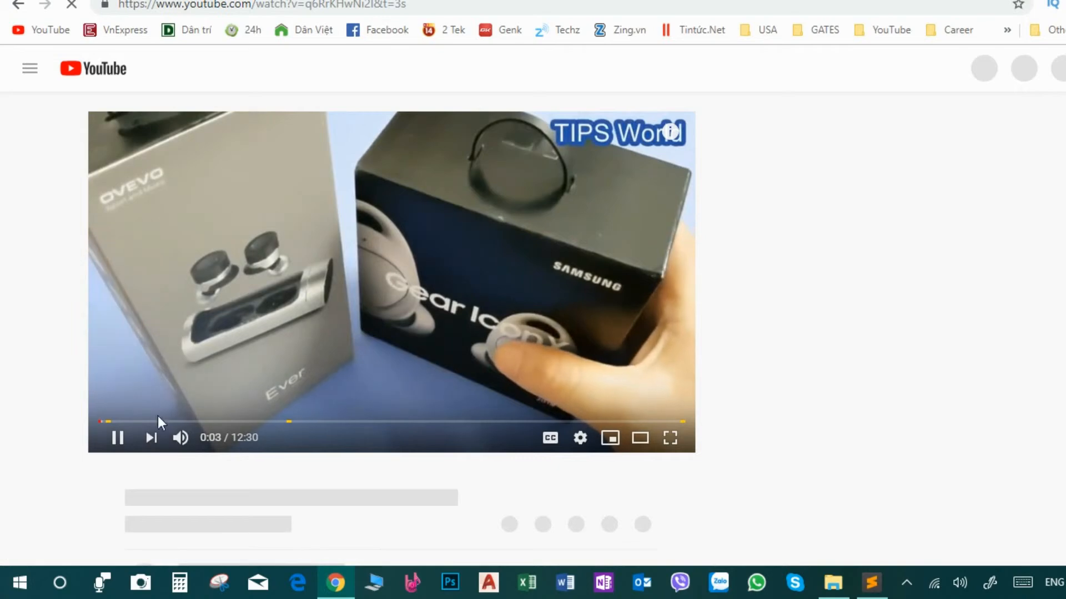
{"action": "left_click", "coordinate": [46, 477]}
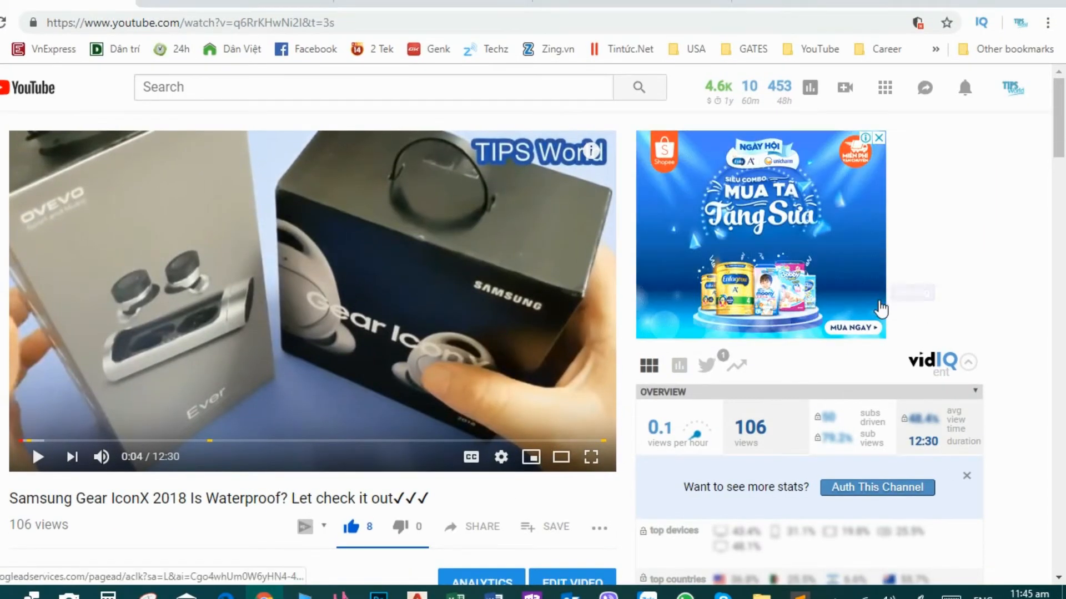
{"action": "scroll", "coordinate": [741, 300], "scroll_direction": "down", "scroll_amount": 9}
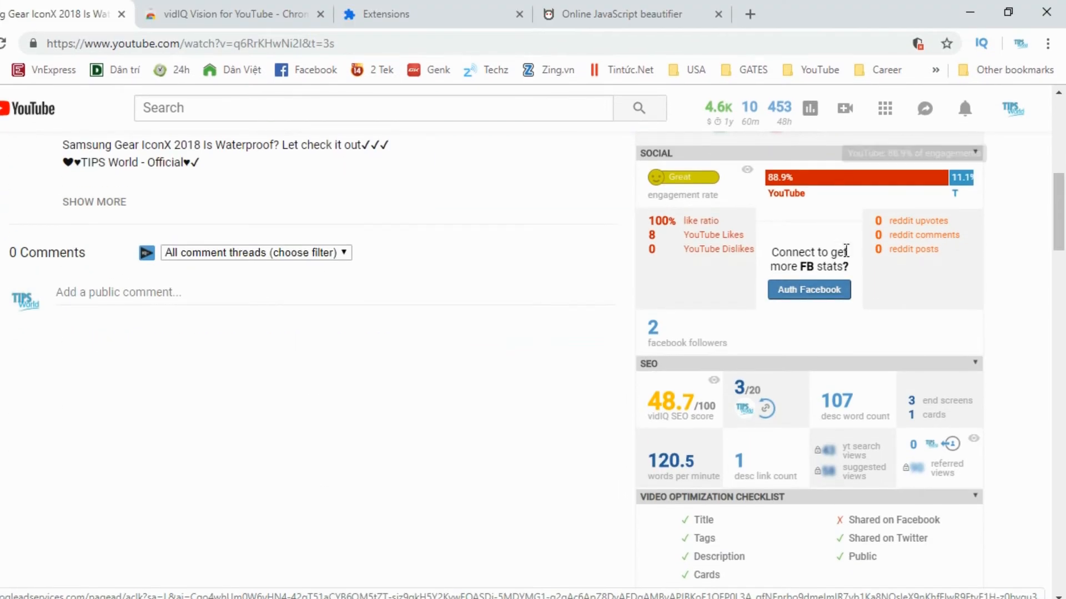
{"action": "scroll", "coordinate": [848, 218], "scroll_direction": "up", "scroll_amount": 5}
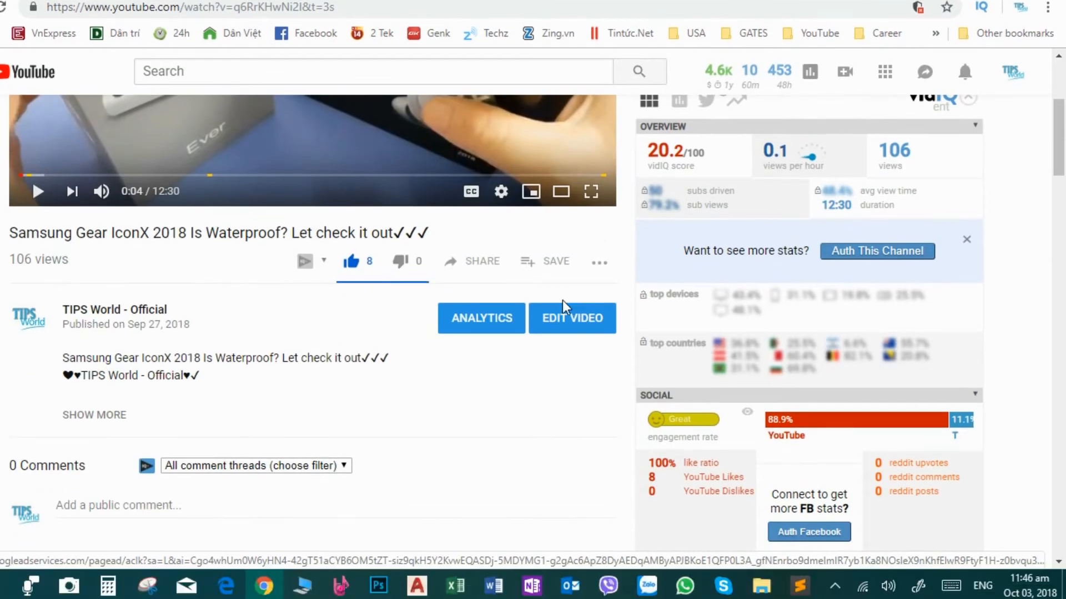
- Open the video's edit page and examine the vidIQ recommended tags and checklist sections
{"action": "left_click", "coordinate": [566, 321]}
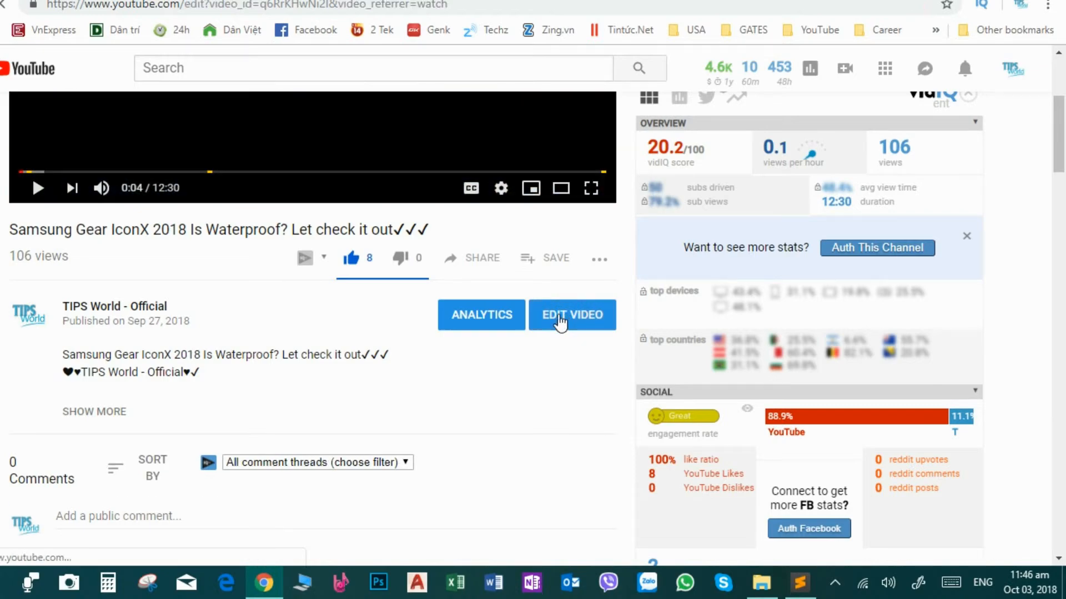
{"action": "scroll", "coordinate": [765, 308], "scroll_direction": "down", "scroll_amount": 10}
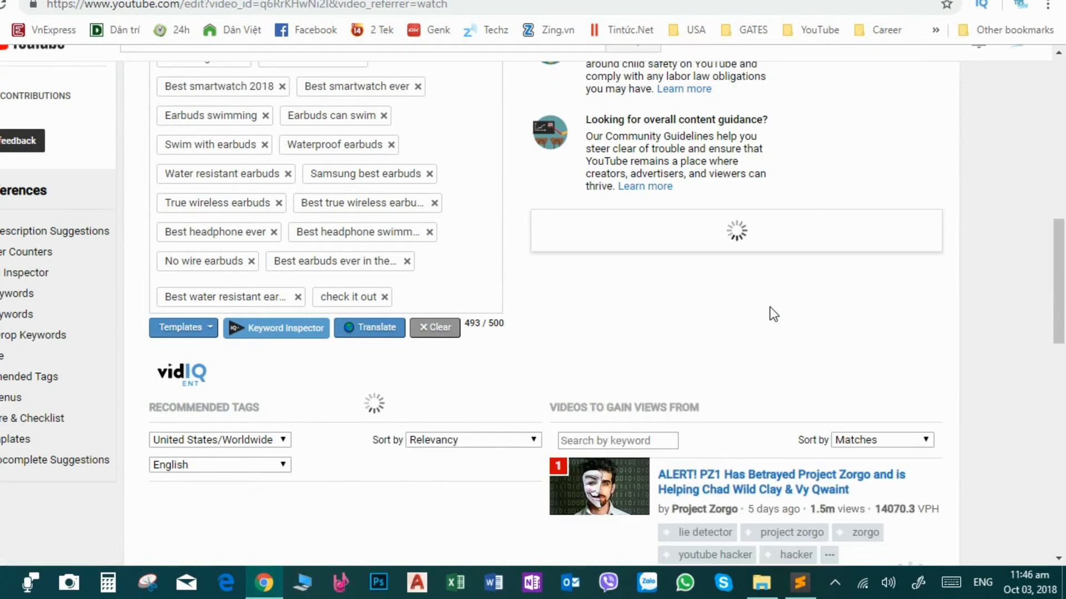
{"action": "scroll", "coordinate": [789, 311], "scroll_direction": "down", "scroll_amount": 5}
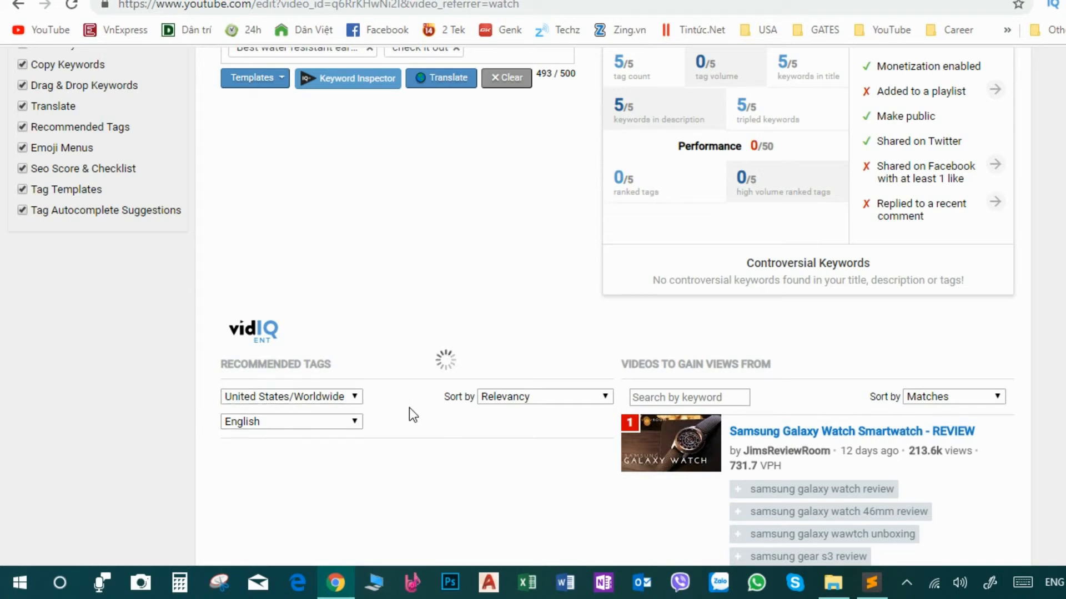
{"action": "left_click", "coordinate": [354, 396]}
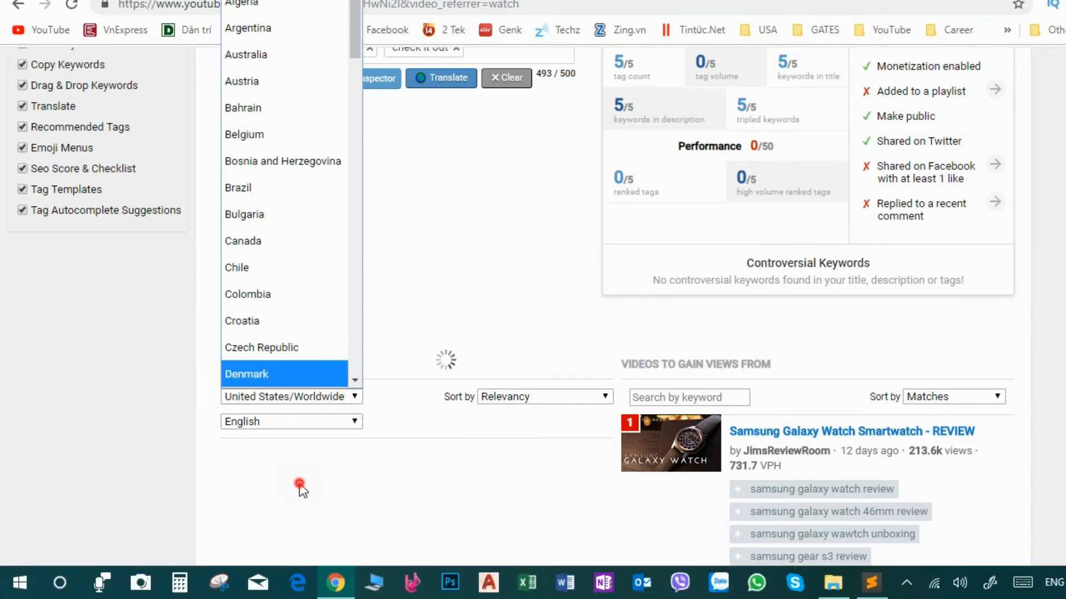
{"action": "left_click", "coordinate": [302, 486]}
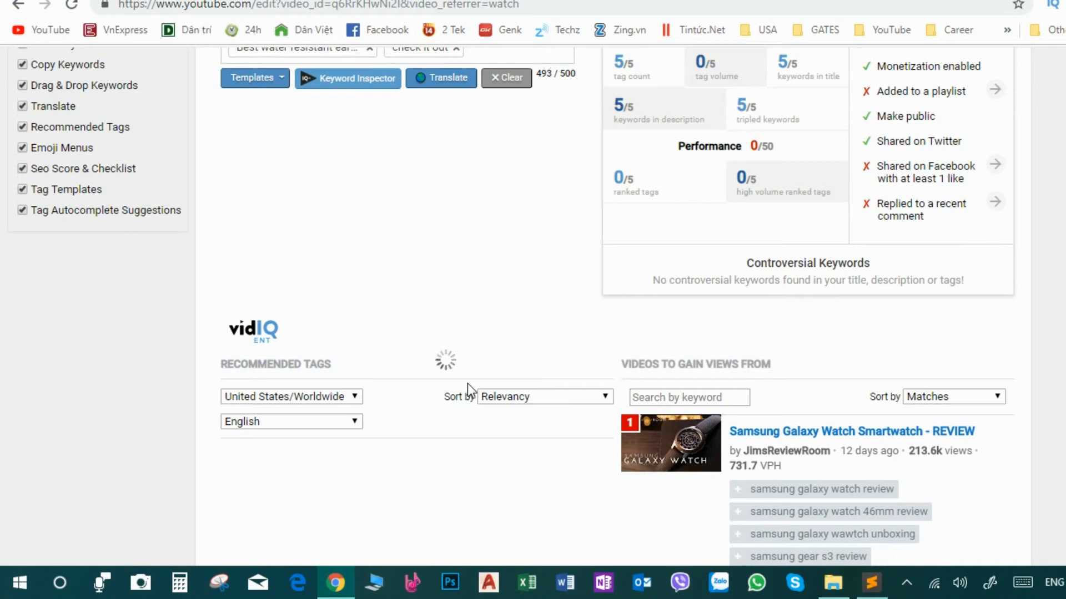
{"action": "scroll", "coordinate": [477, 404], "scroll_direction": "down", "scroll_amount": 3}
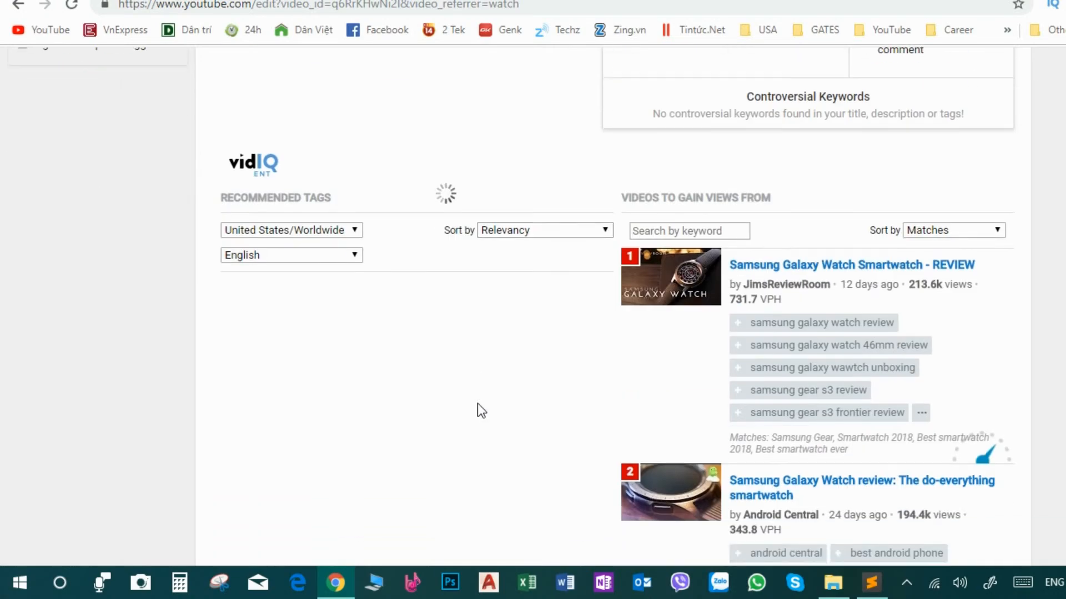
{"action": "scroll", "coordinate": [477, 404], "scroll_direction": "up", "scroll_amount": 15}
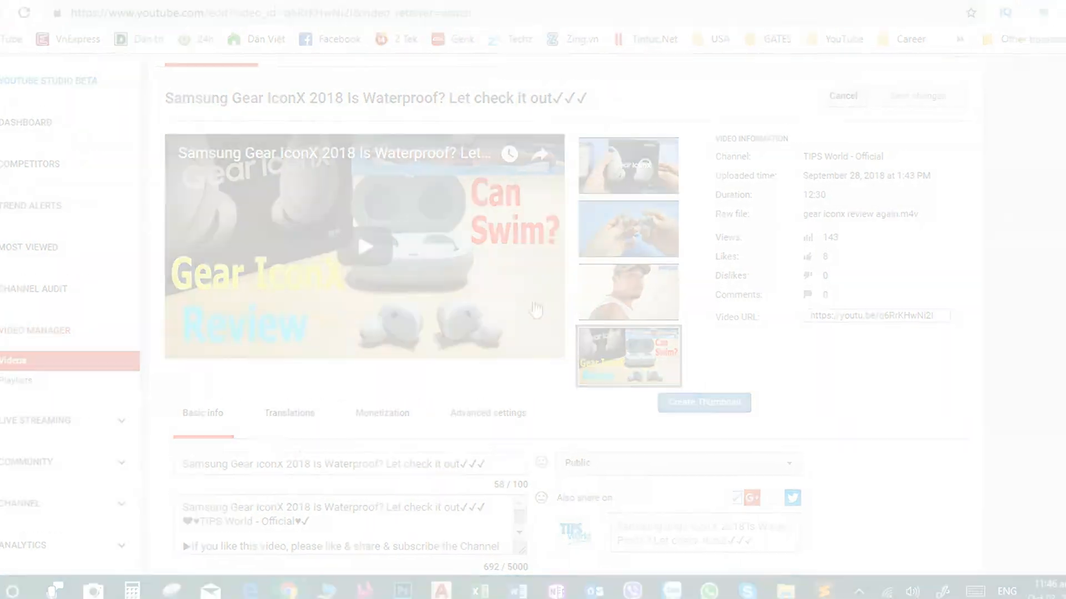